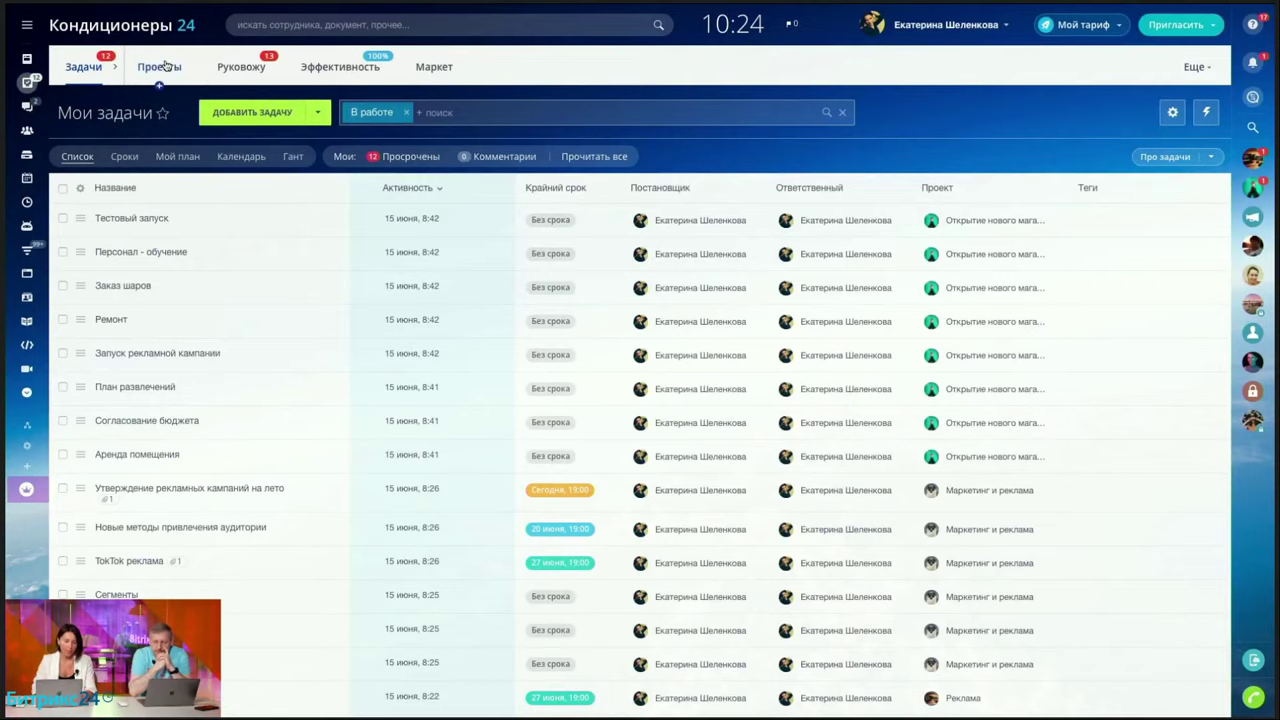
# Open the «Маркетинг и реклама» project and assign the task «Утверждение рекламных кампаний на лето» to another employee
pyautogui.click(162, 66)
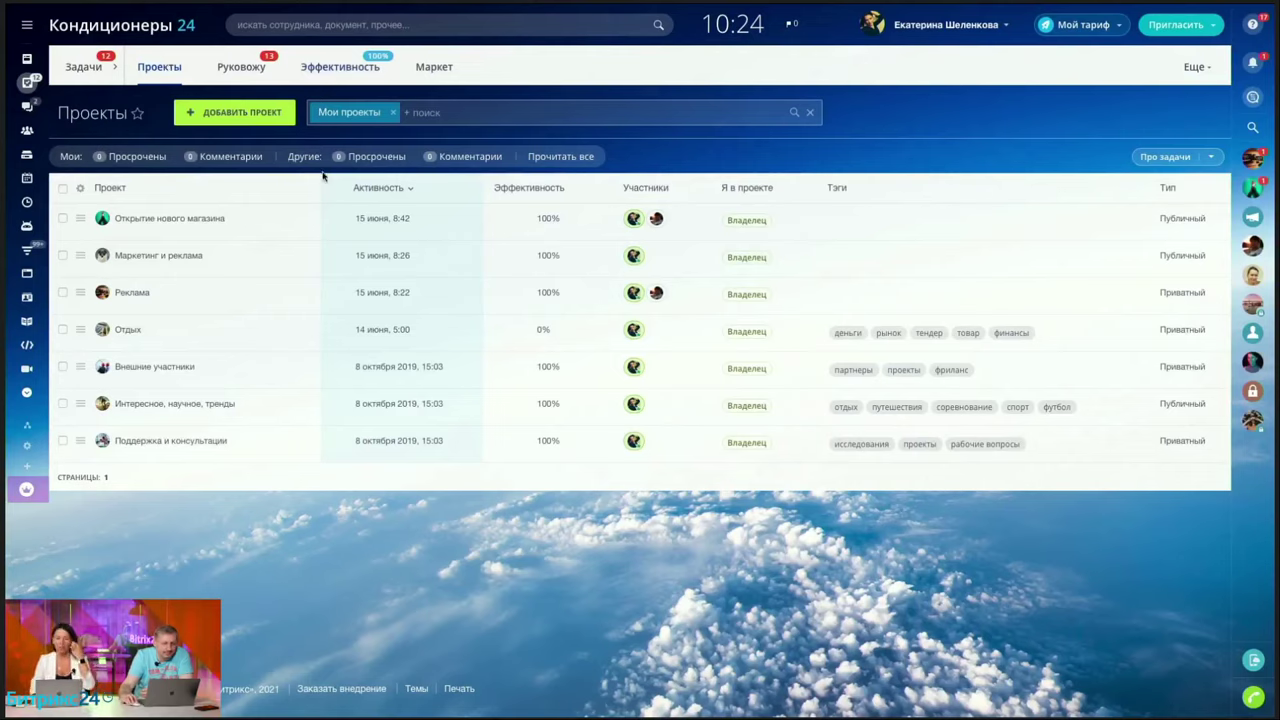
pyautogui.click(145, 257)
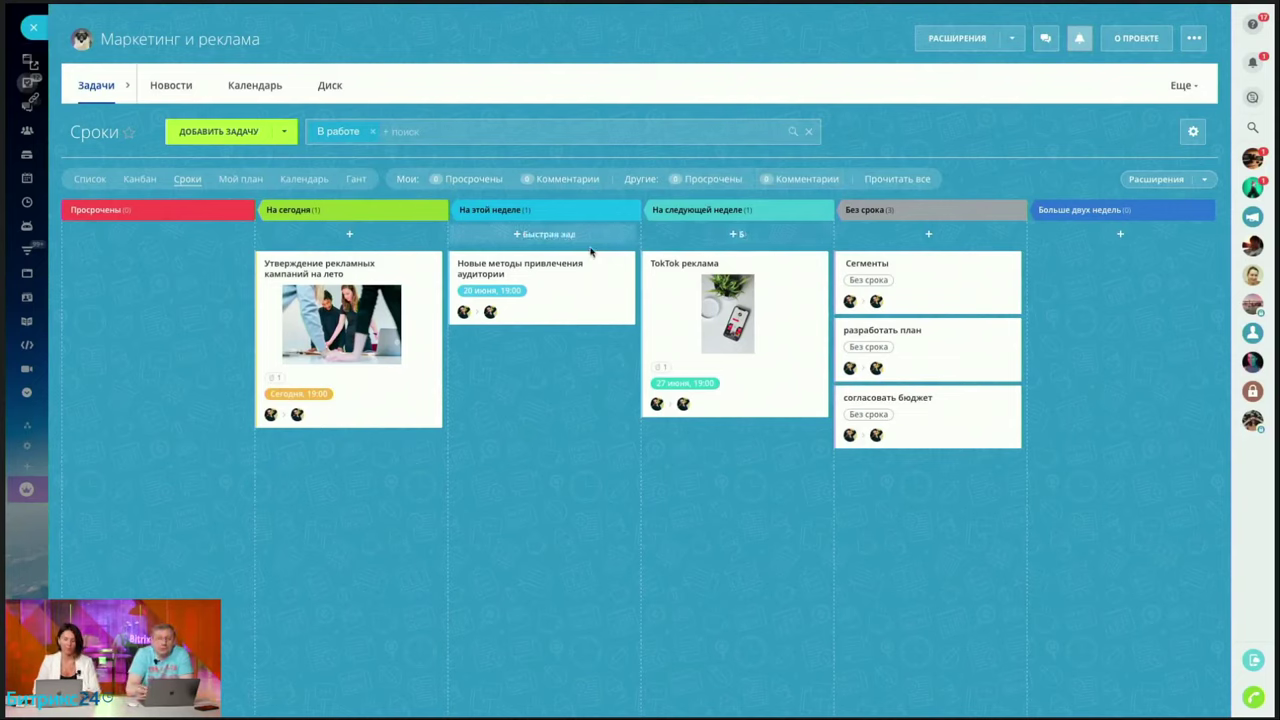
pyautogui.click(297, 415)
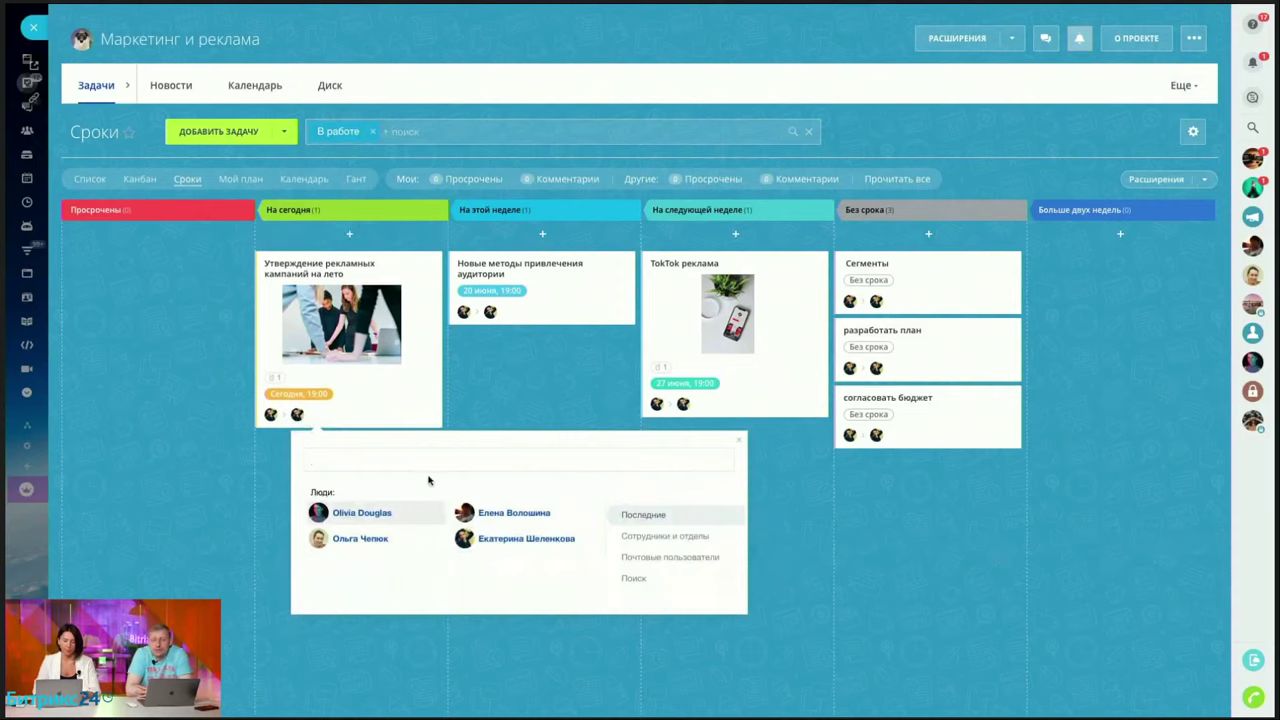
pyautogui.click(504, 514)
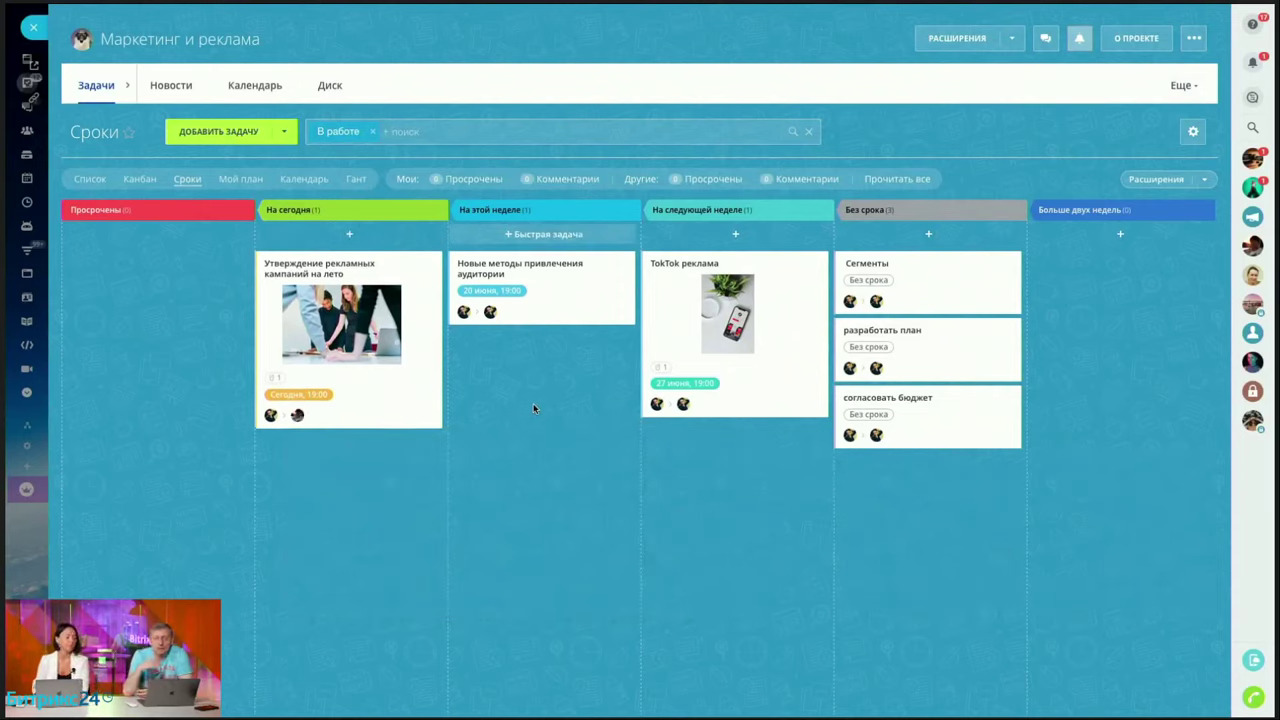
# Reassign the «TokTok реклама» task to another employee and set its deadline to a date already past
pyautogui.click(683, 403)
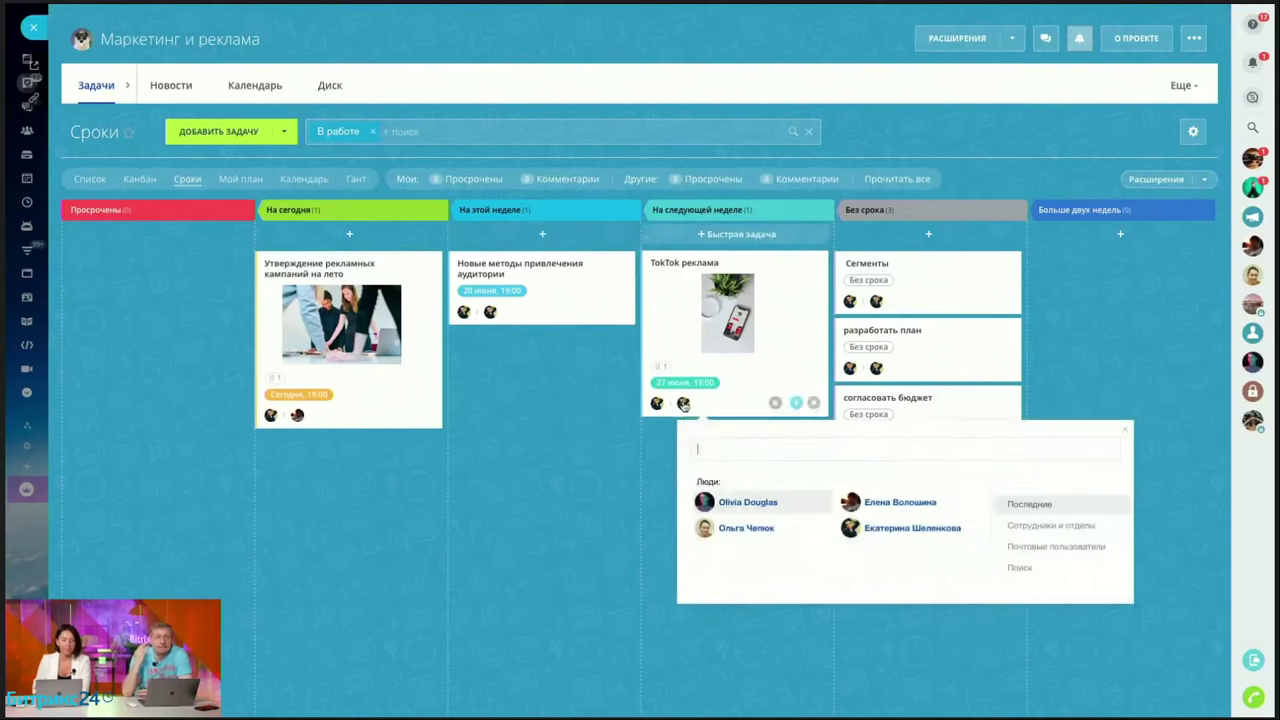
pyautogui.click(868, 503)
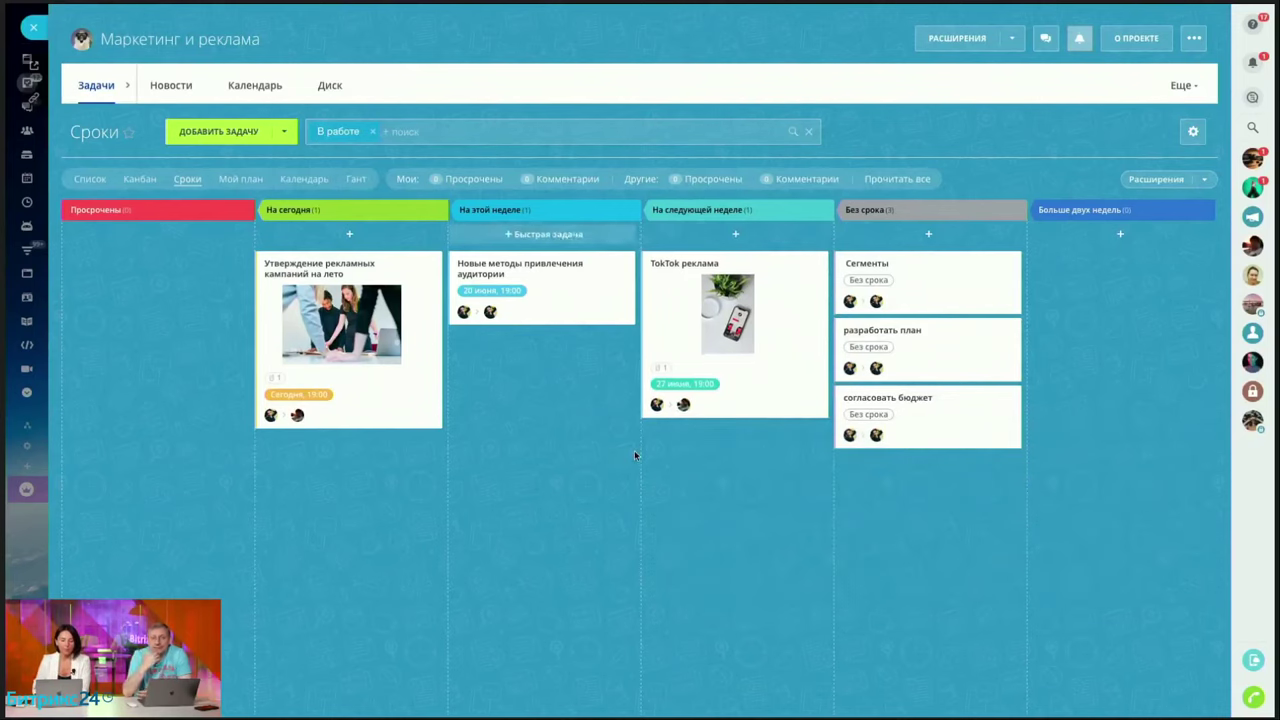
pyautogui.click(685, 383)
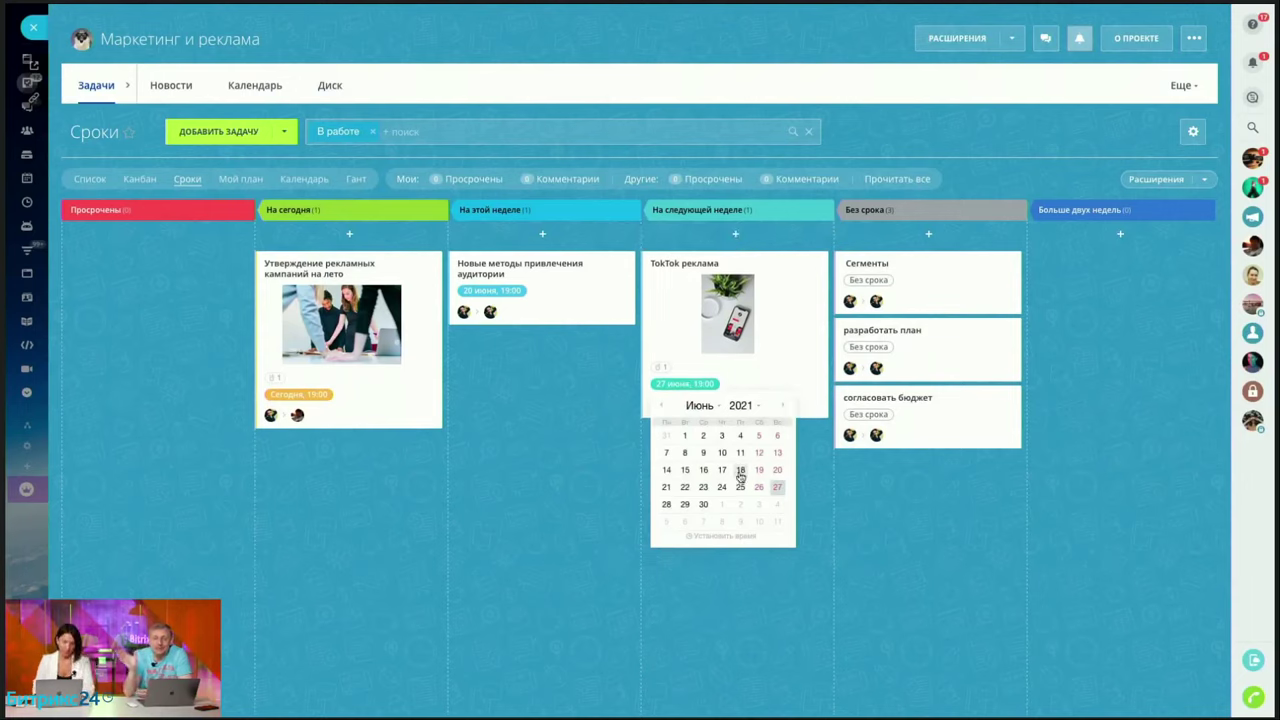
pyautogui.click(587, 508)
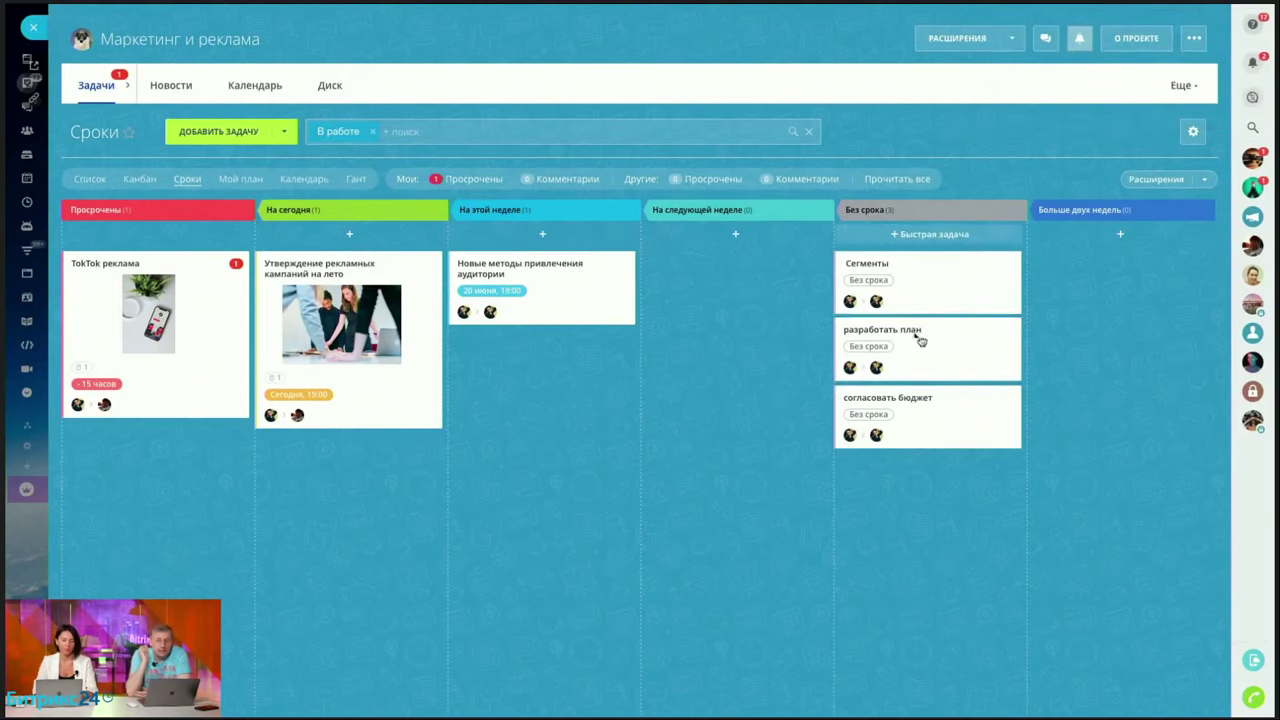
# Move the «Сегменты» task from «Без срока» to the «На следующей неделе» stage and close the project
pyautogui.moveTo(900, 300); pyautogui.dragTo(757, 289)
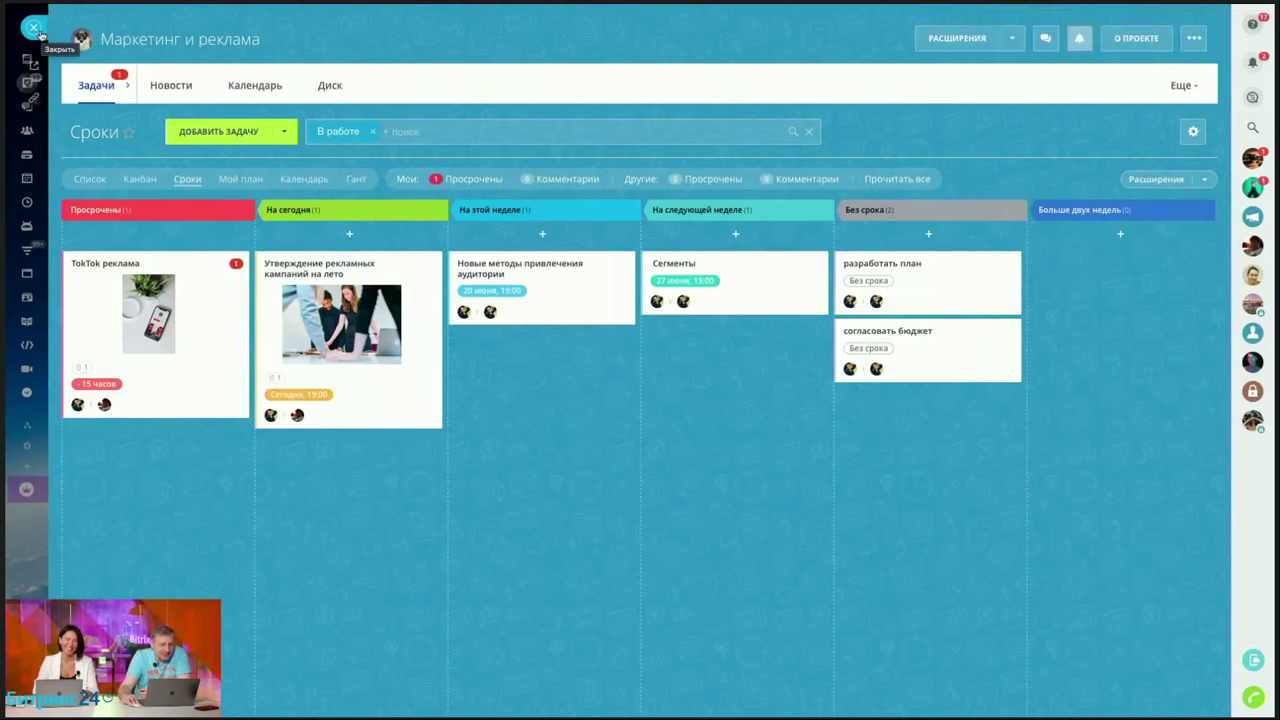
pyautogui.click(35, 29)
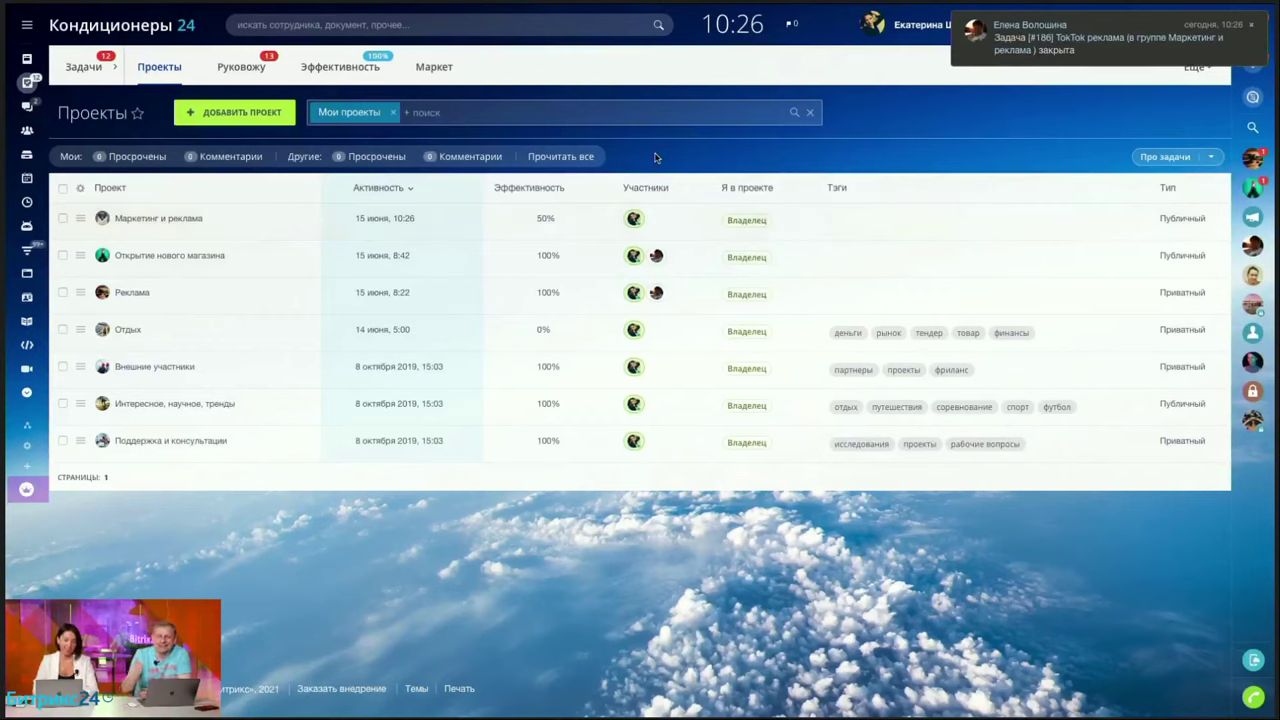
# Reopen the «Маркетинг и реклама» project to check its overdue tasks, and return to the project list
pyautogui.click(183, 220)
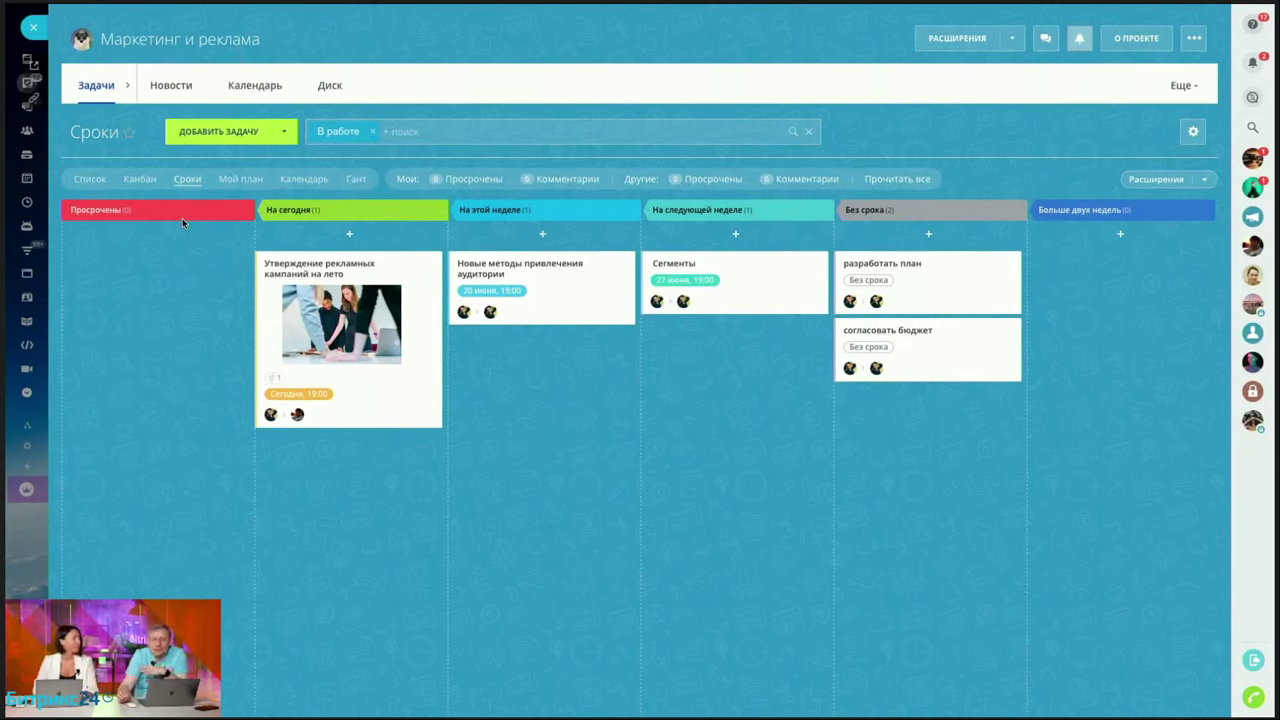
pyautogui.click(44, 30)
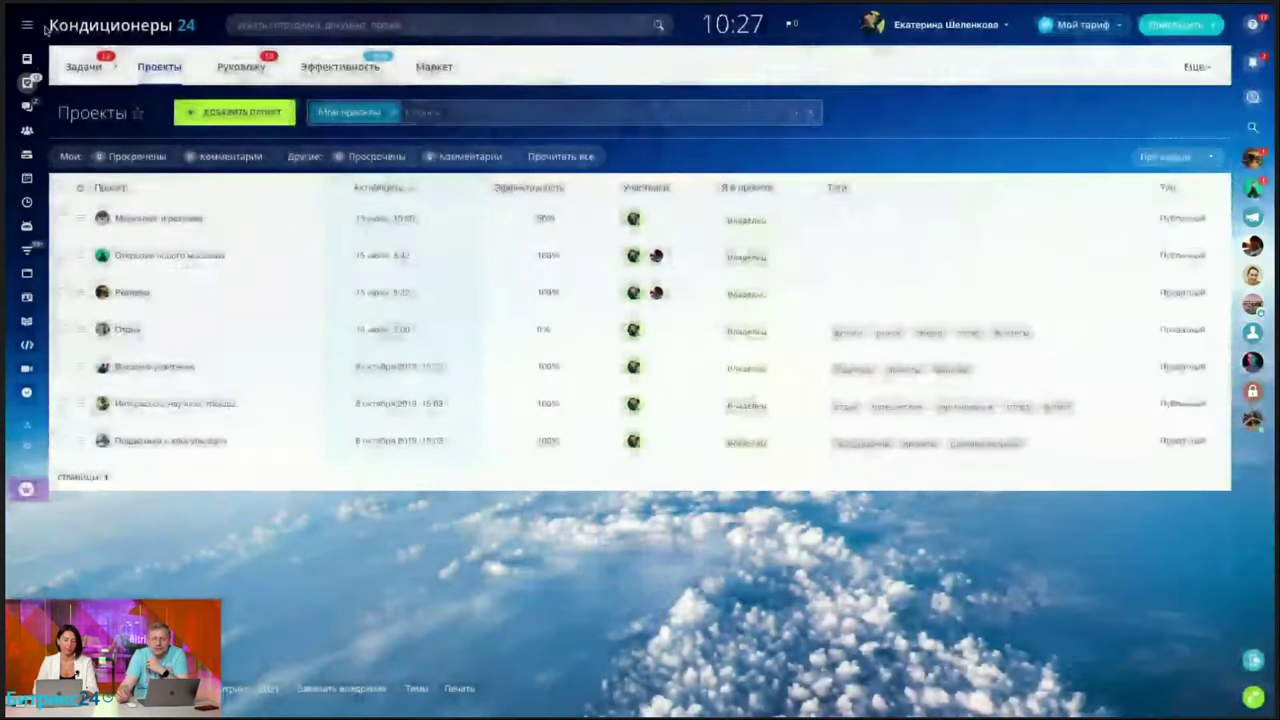
pyautogui.moveTo(45, 30)
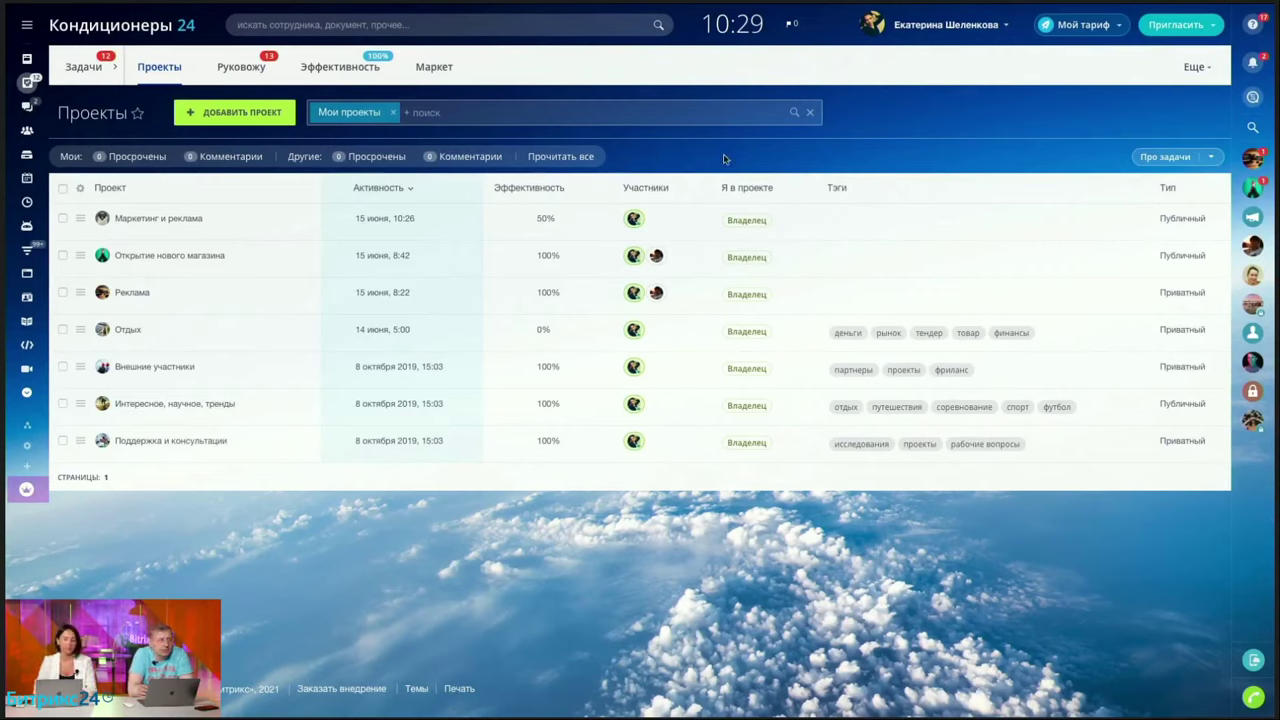
# In the «Открытие нового магазина» project, open the «Согласование бюджета» task and make another employee responsible for it
pyautogui.click(206, 258)
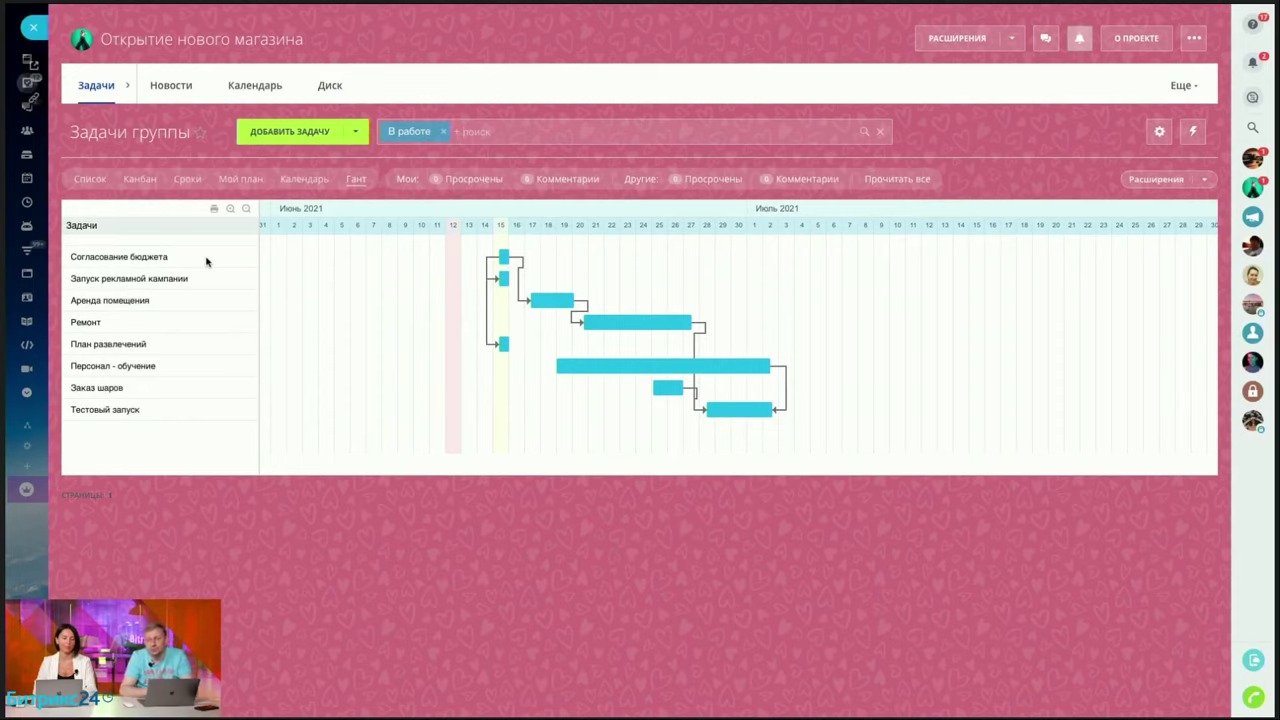
pyautogui.click(100, 257)
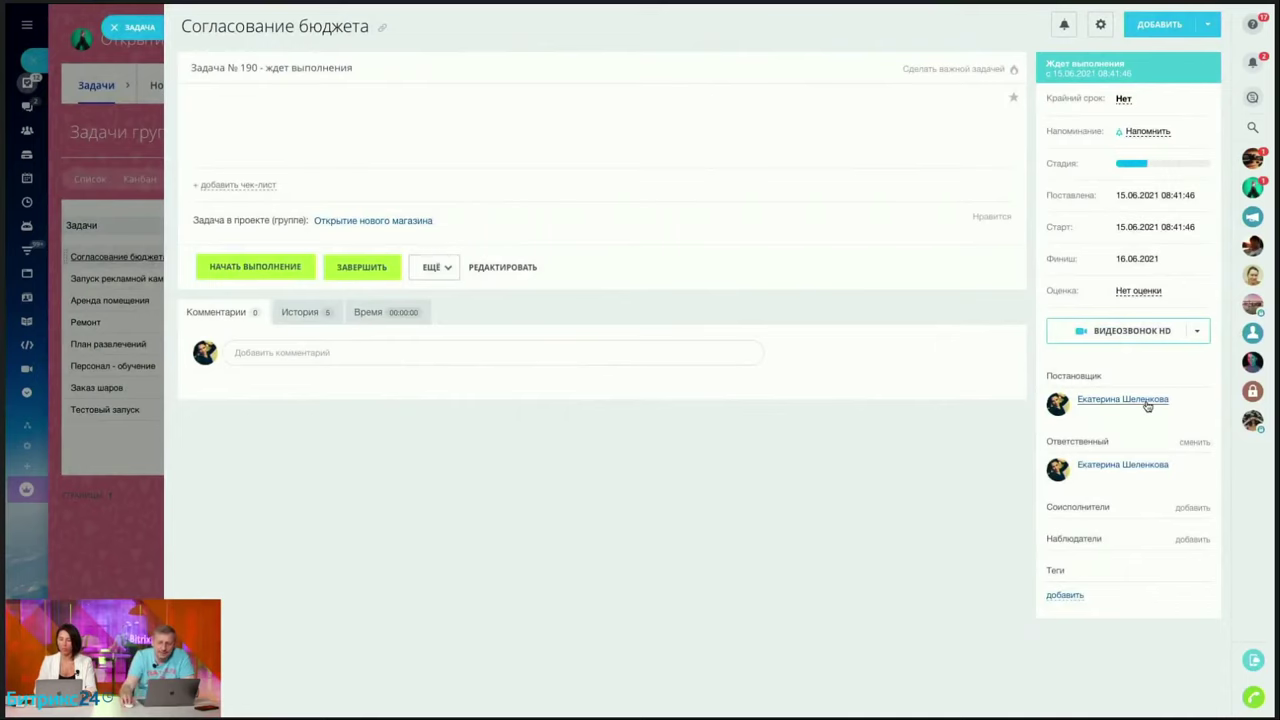
pyautogui.click(1203, 447)
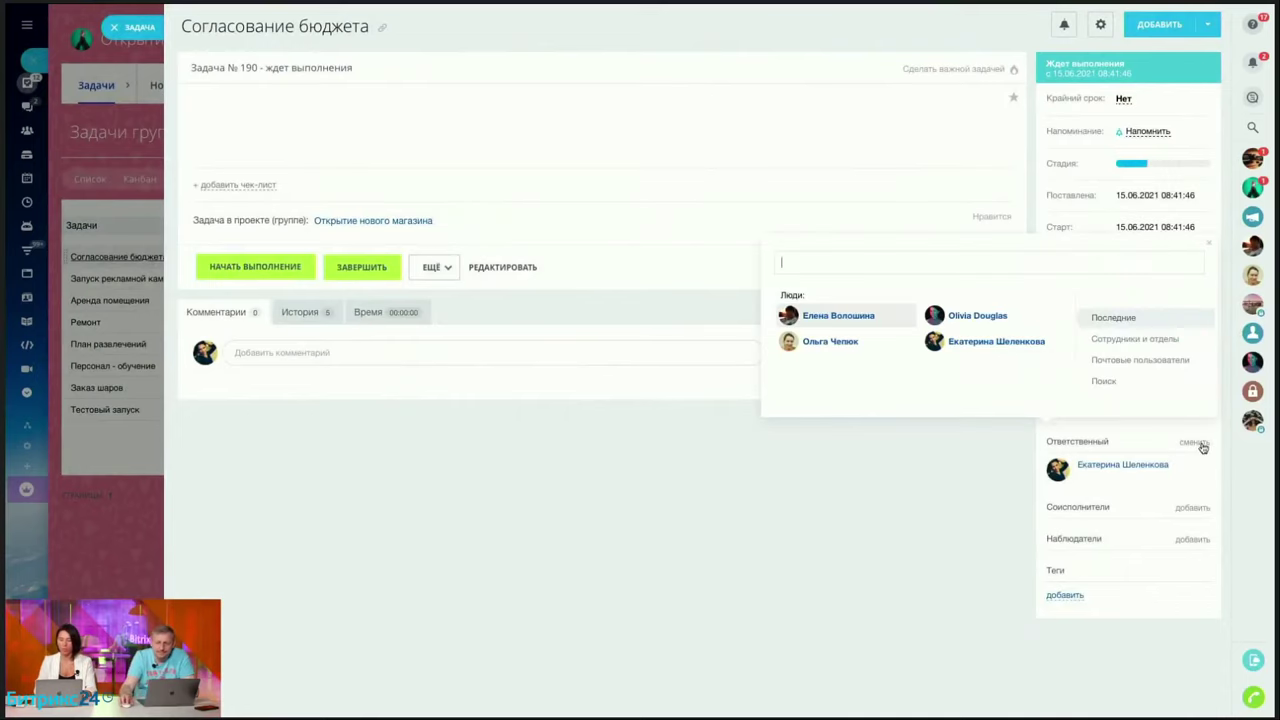
pyautogui.click(850, 316)
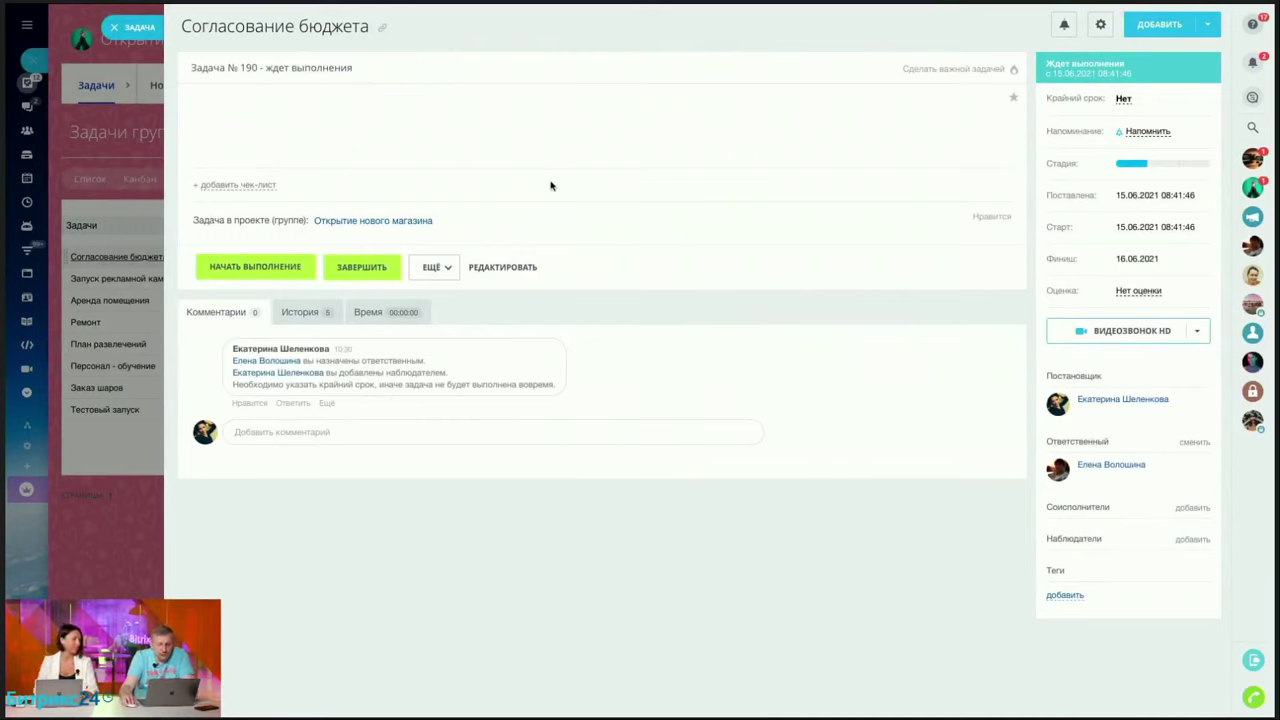
# Post the comment «Нужно срочно решить!» in the task and add a laughing reaction to the colleague's comment
pyautogui.click(320, 432)
pyautogui.write('Нужно с')
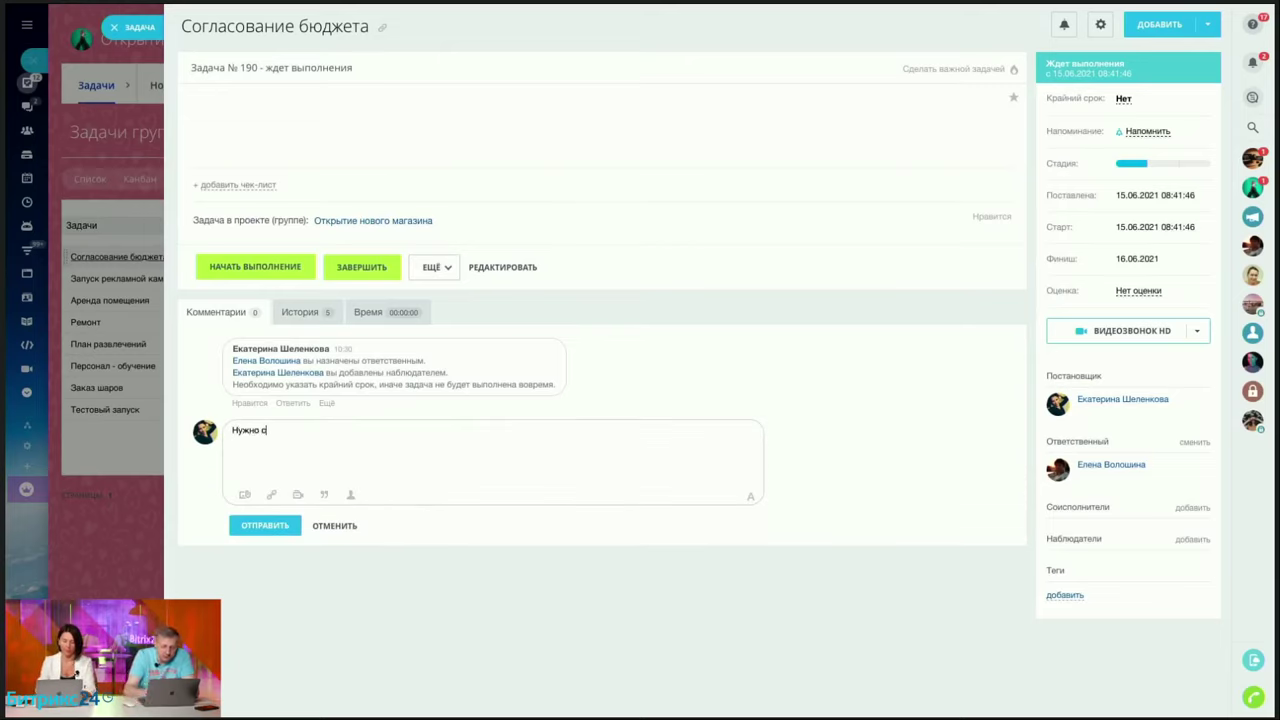
pyautogui.write('рочно решить!')
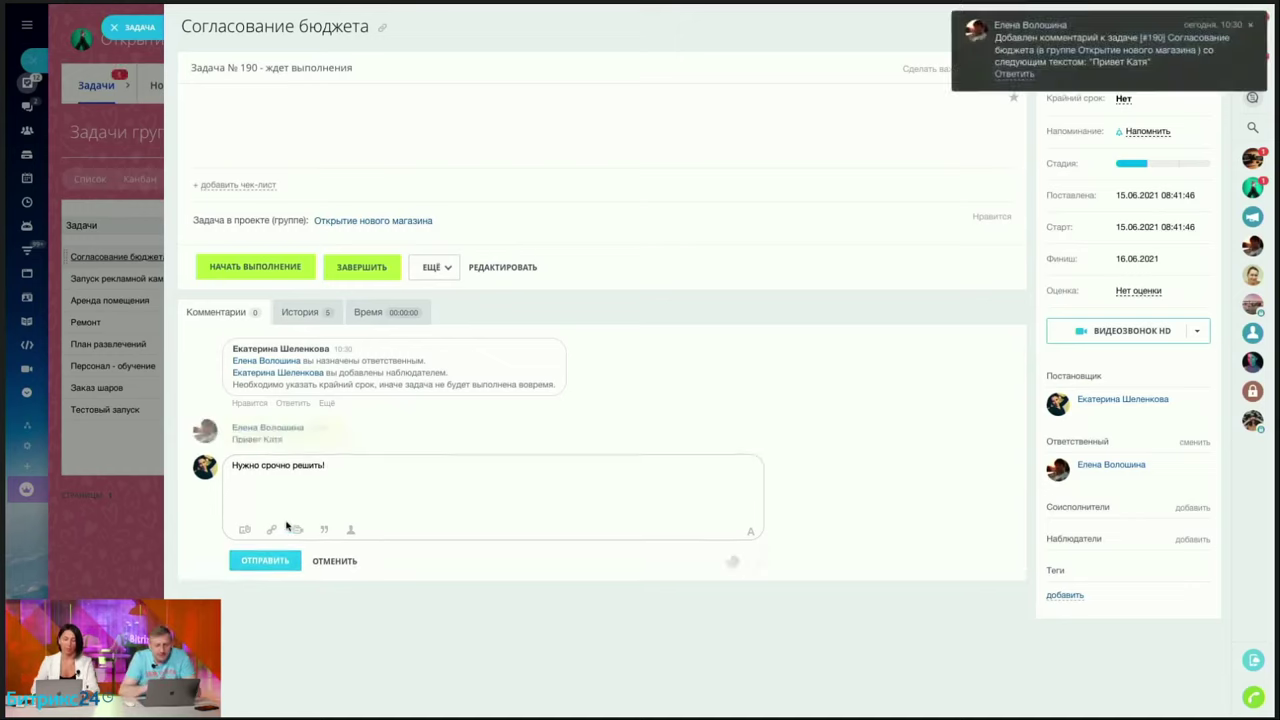
pyautogui.click(258, 579)
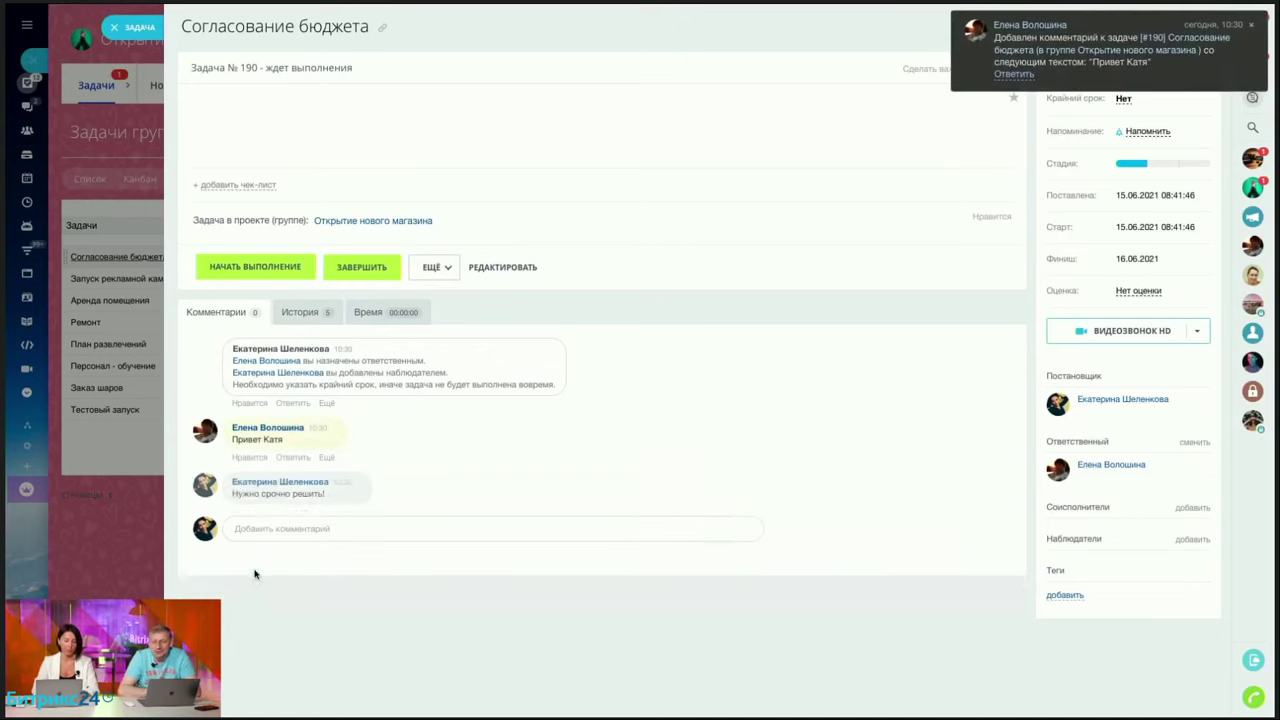
pyautogui.moveTo(250, 464)
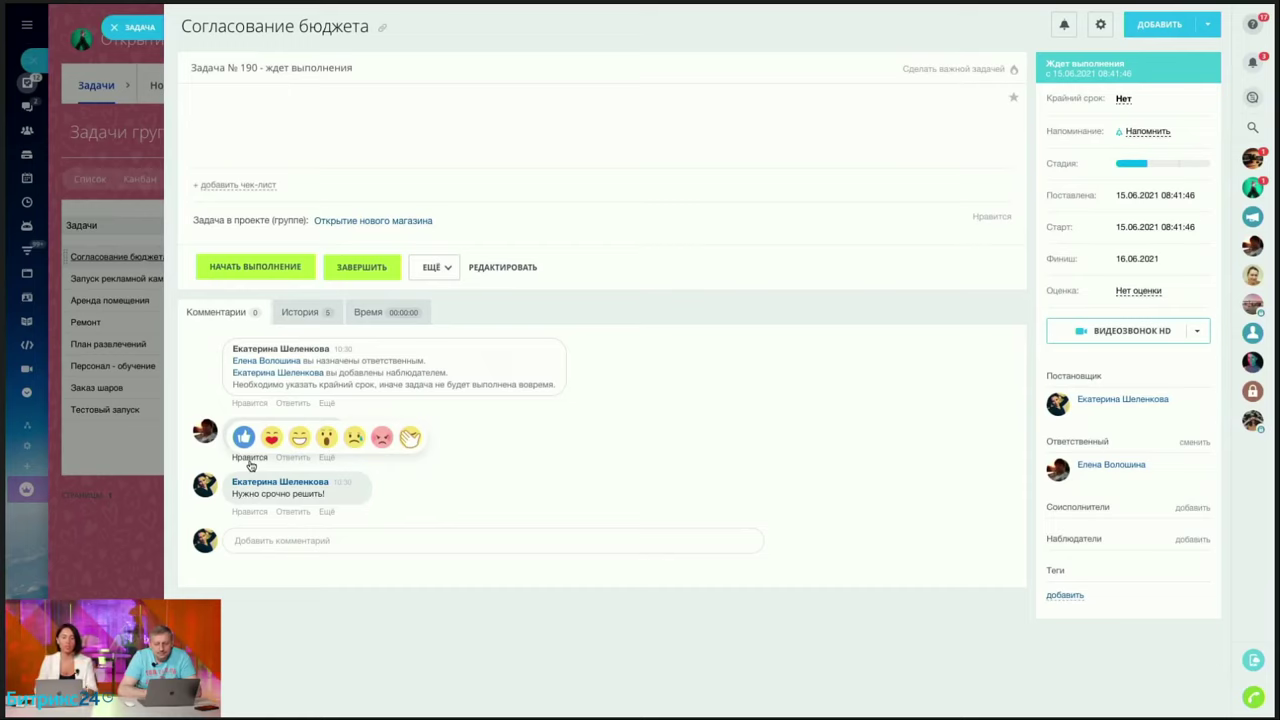
pyautogui.click(299, 437)
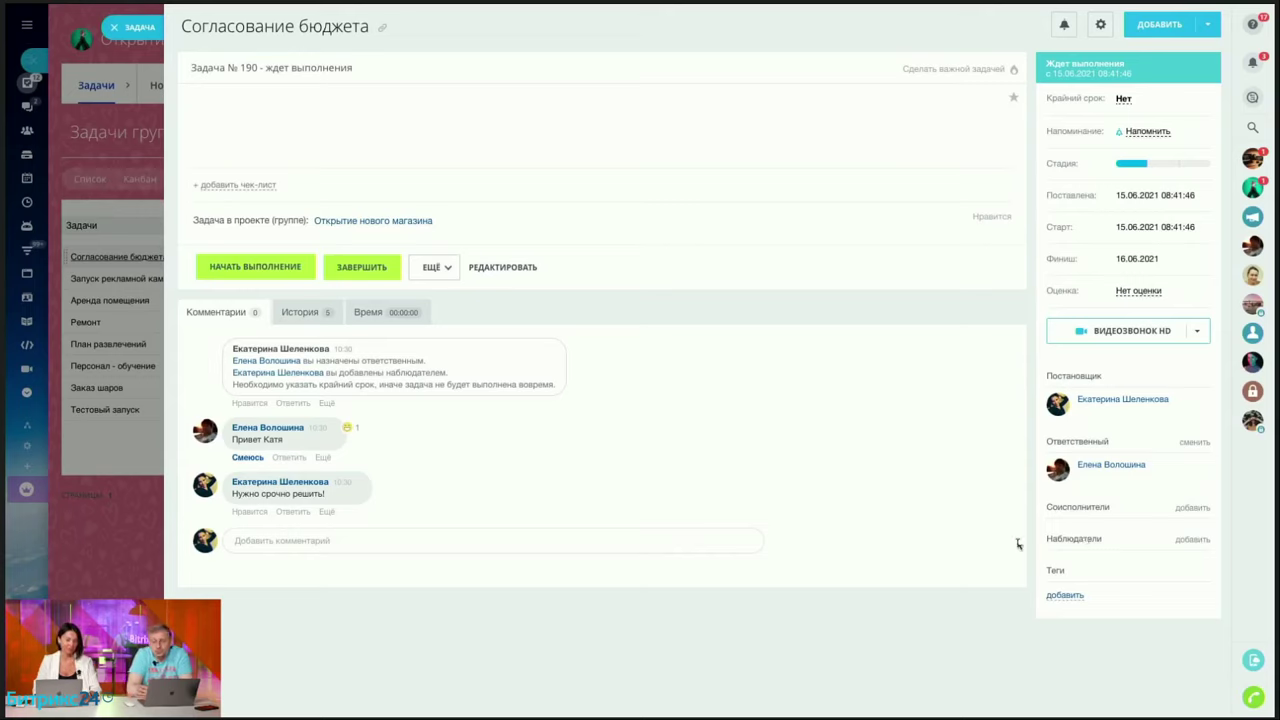
# Post a comment that mentions another colleague who is not in the task, followed by «помоги нам!»
pyautogui.click(1192, 540)
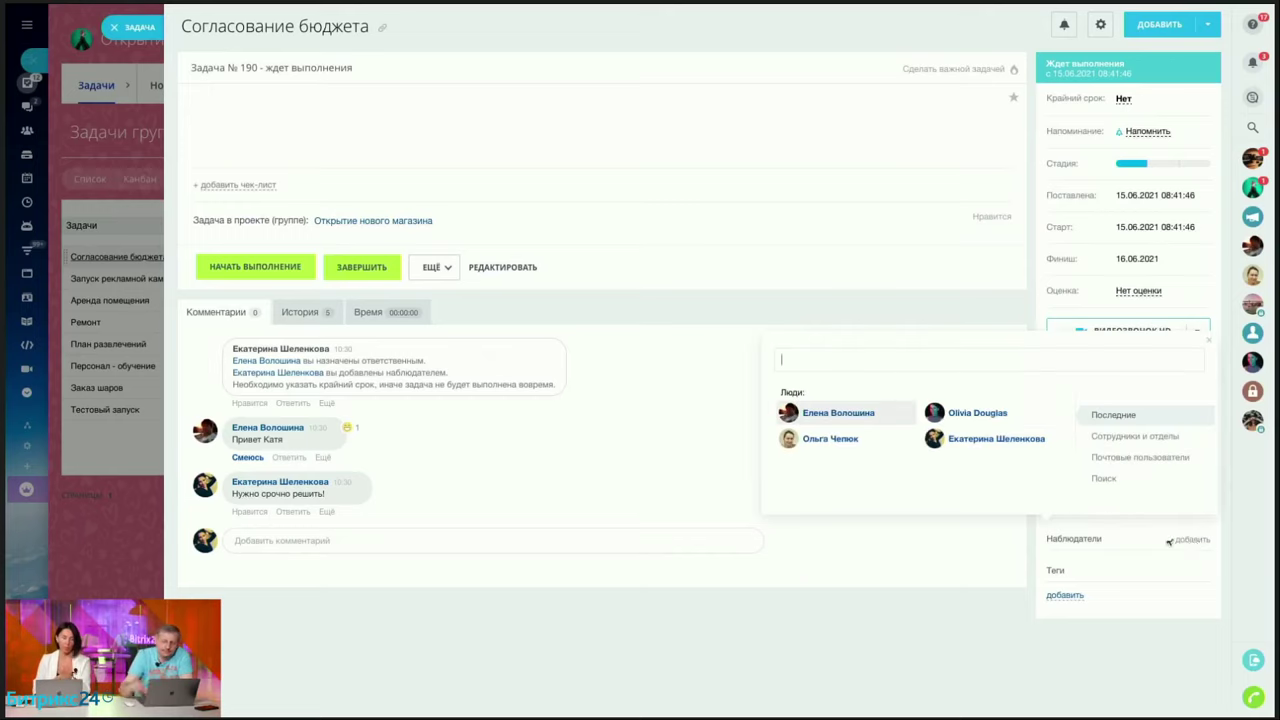
pyautogui.click(910, 603)
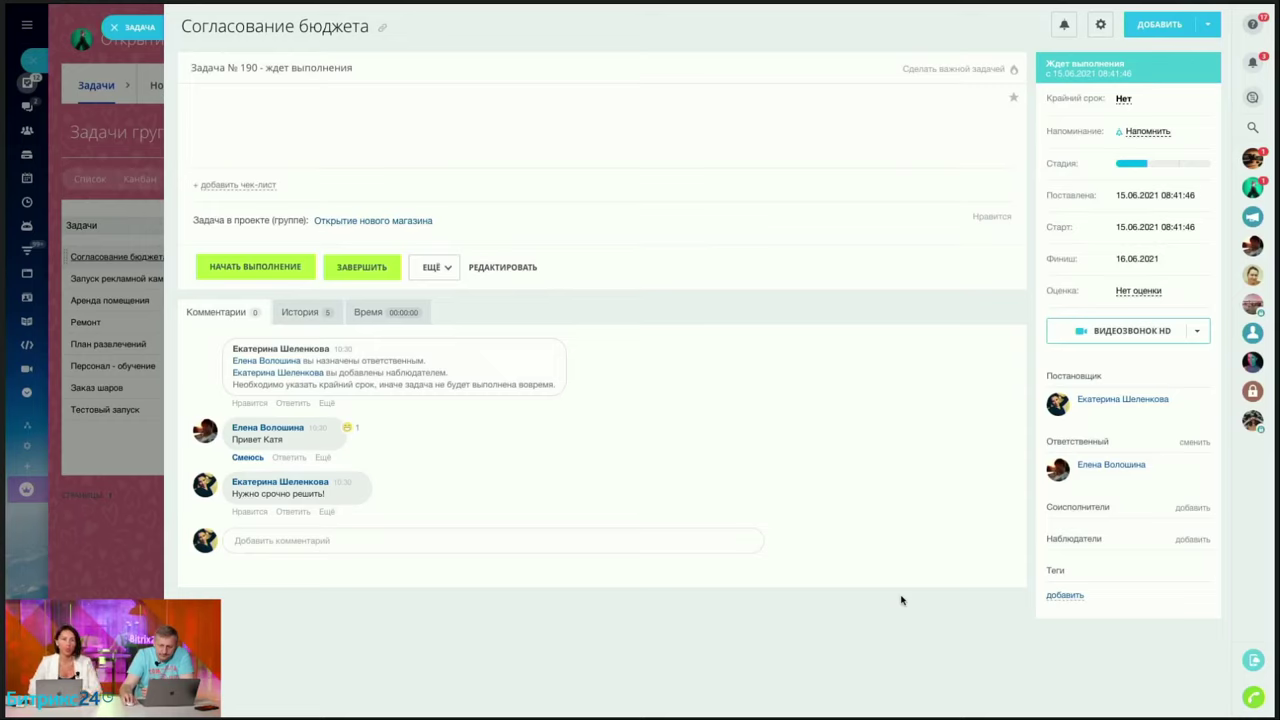
pyautogui.click(600, 547)
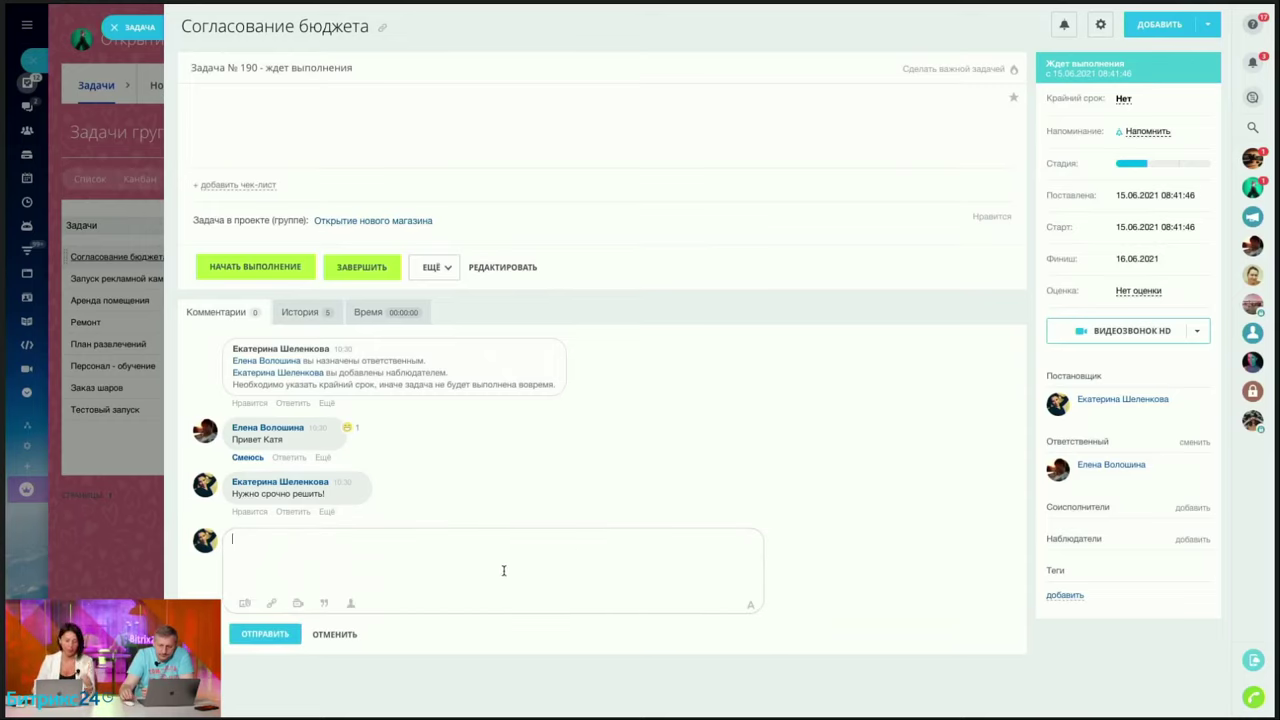
pyautogui.write('@')
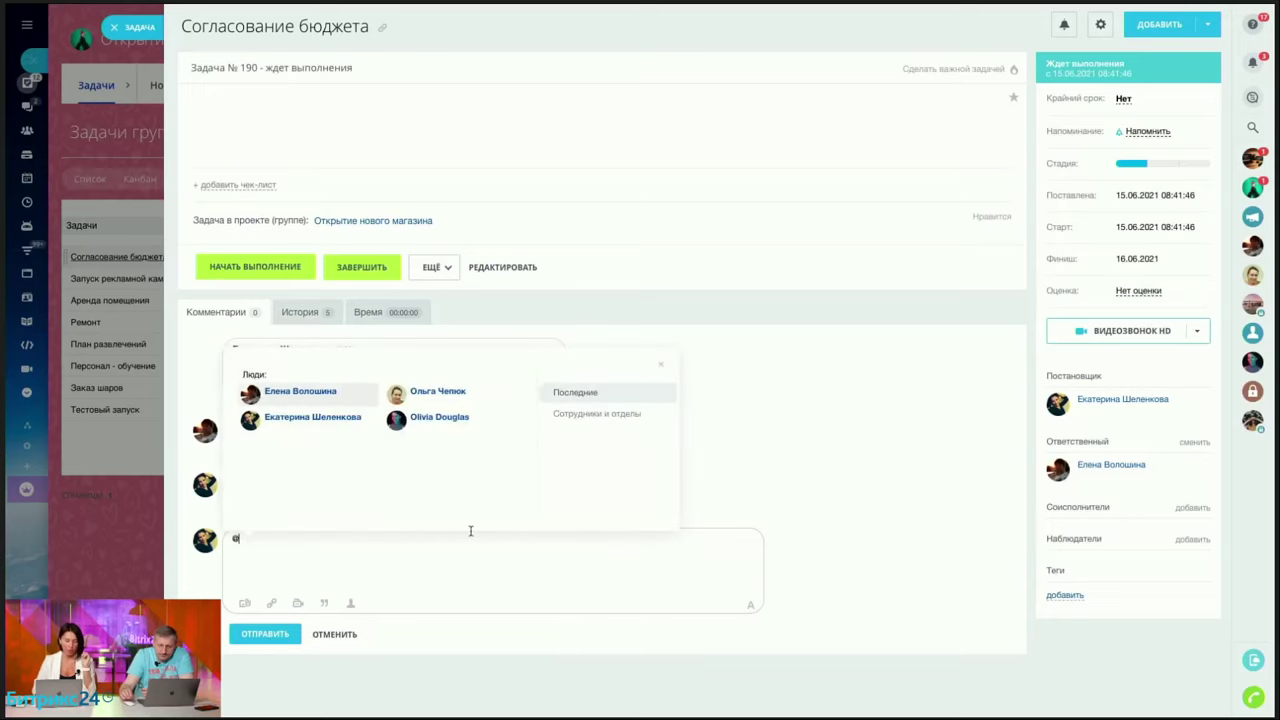
pyautogui.click(441, 402)
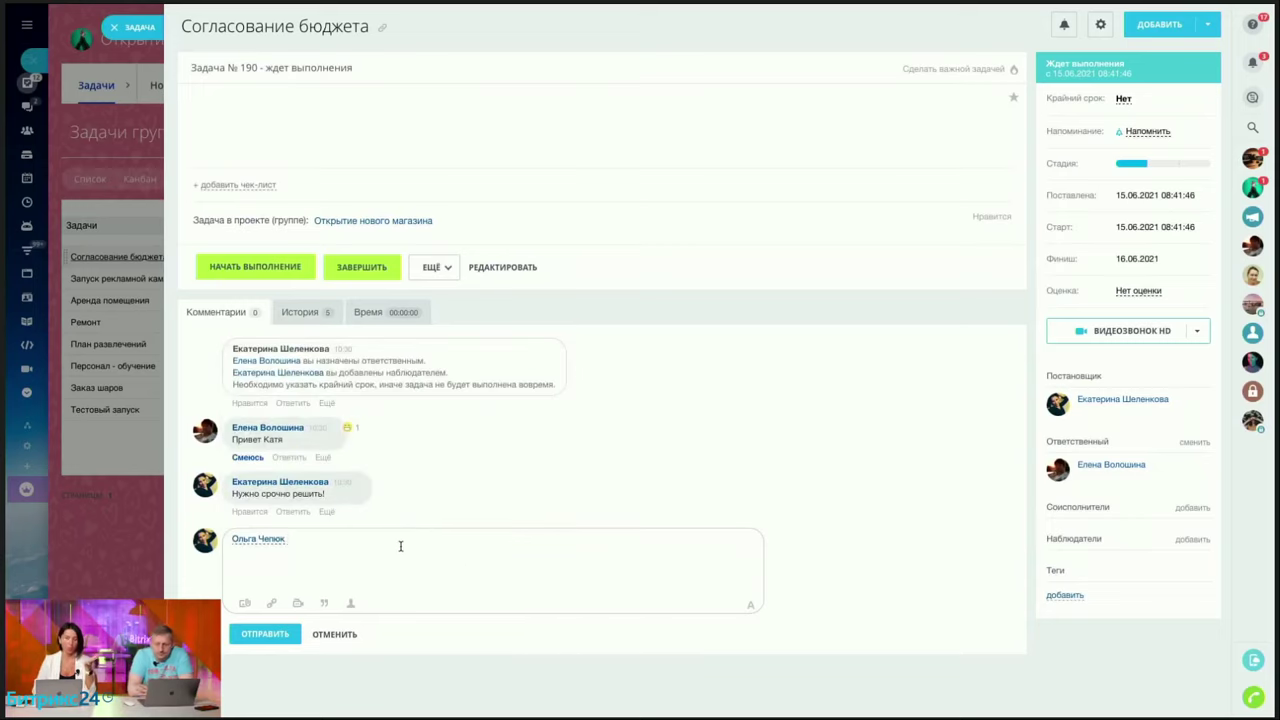
pyautogui.write('помоги нам!')
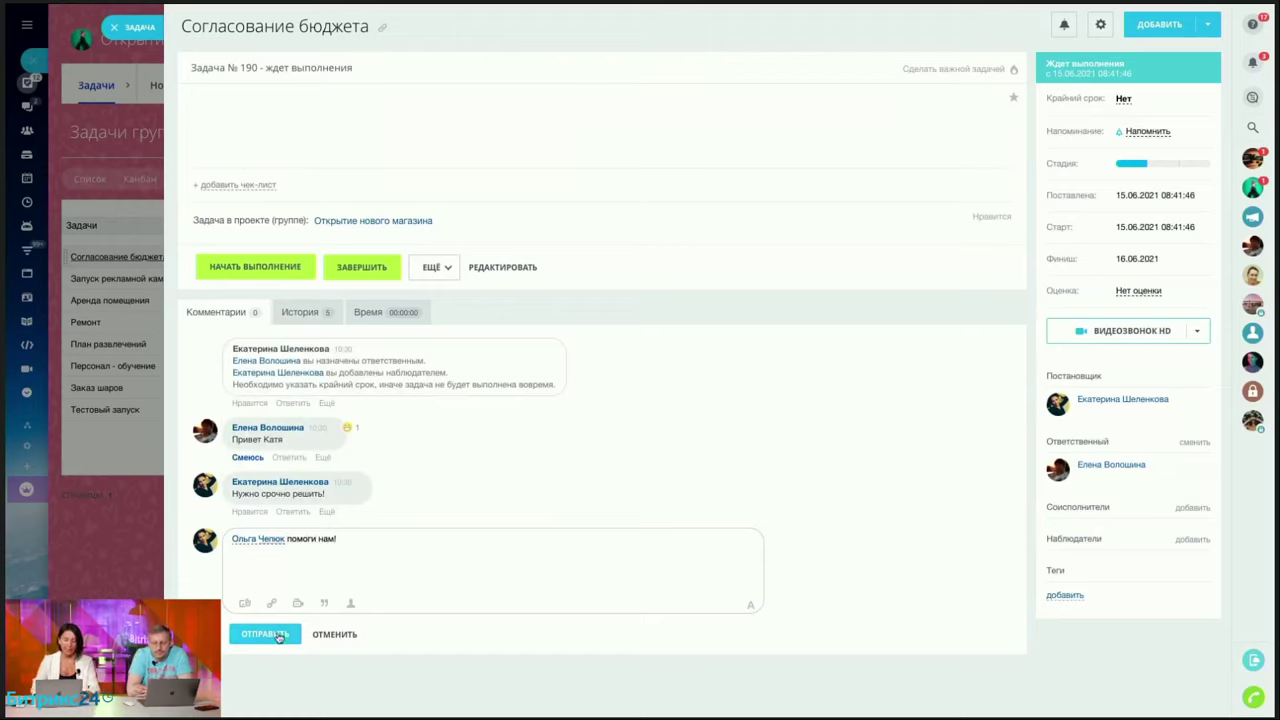
pyautogui.hotkey('ctrl', 'Return')
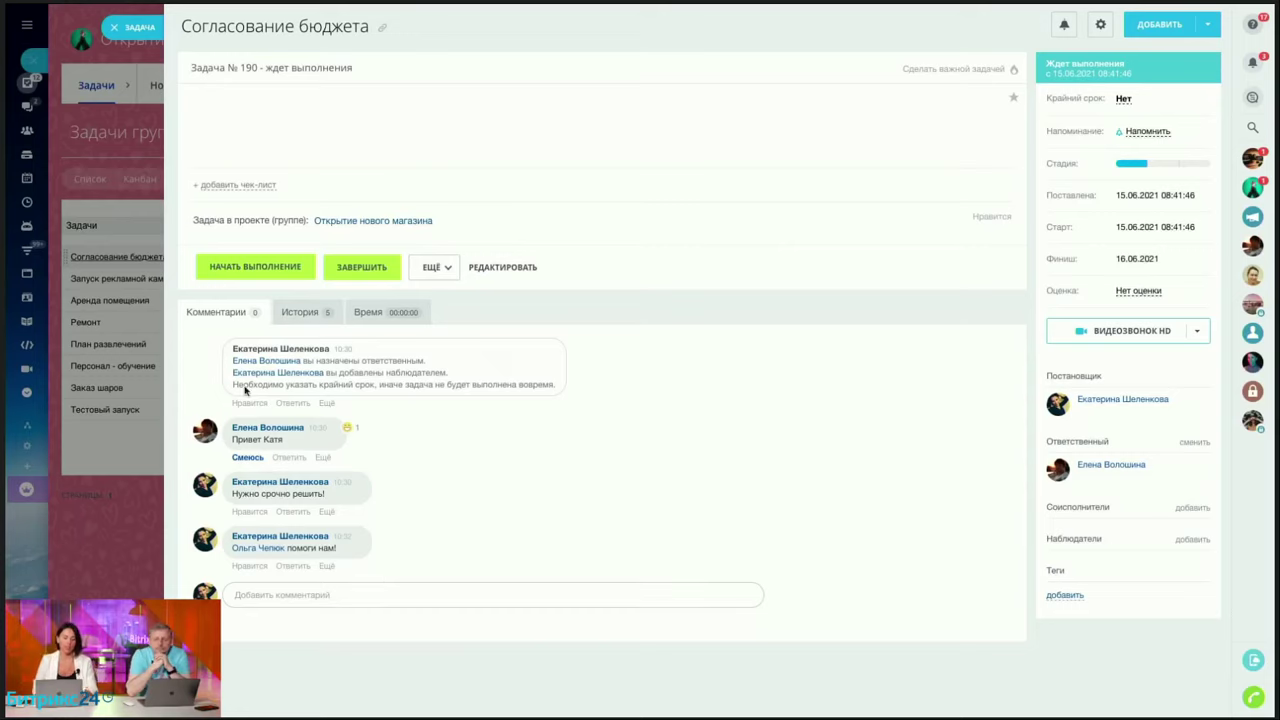
# Close the task and its project, and open the «Реклама» project's tasks in the «Канбан» view
pyautogui.moveTo(244, 378)
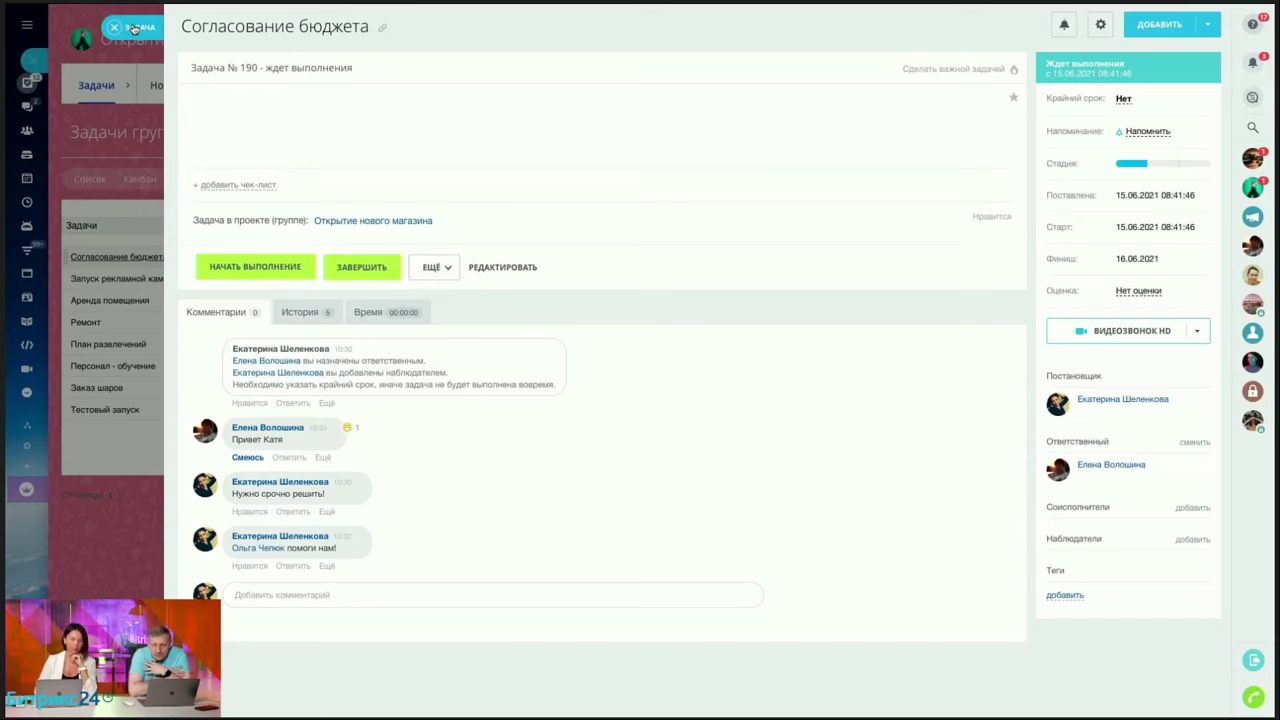
pyautogui.click(135, 28)
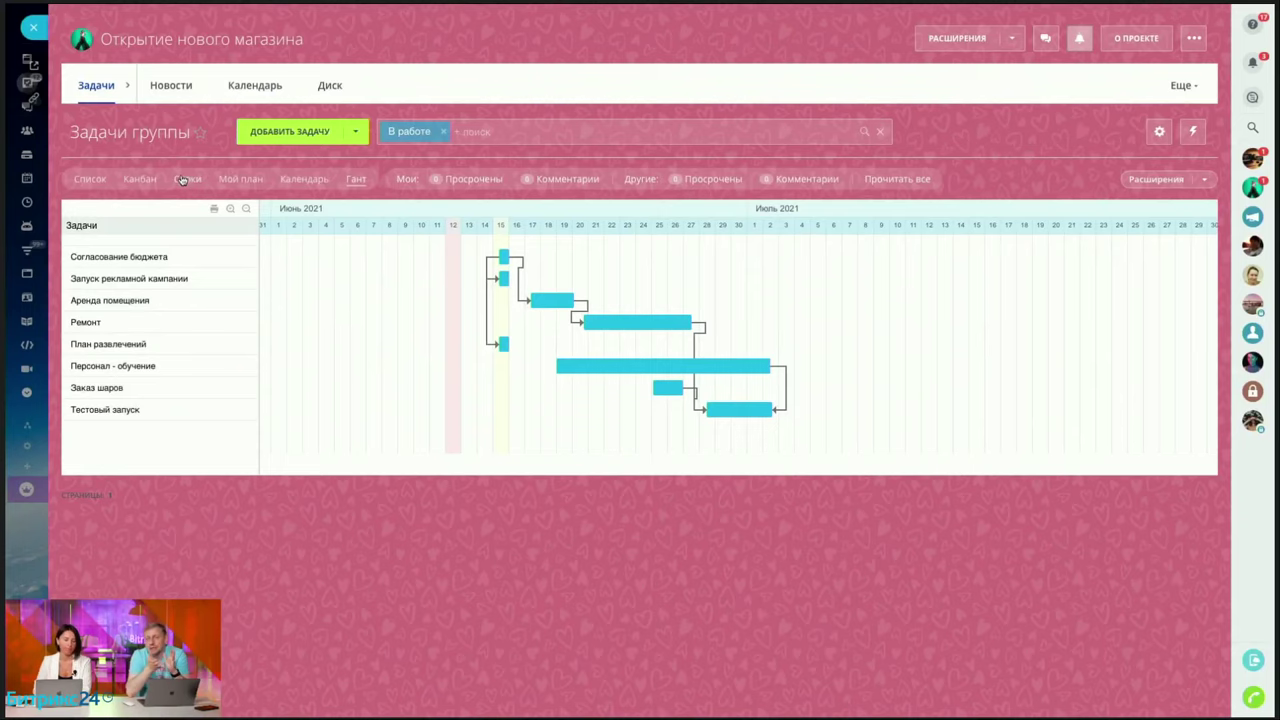
pyautogui.click(33, 27)
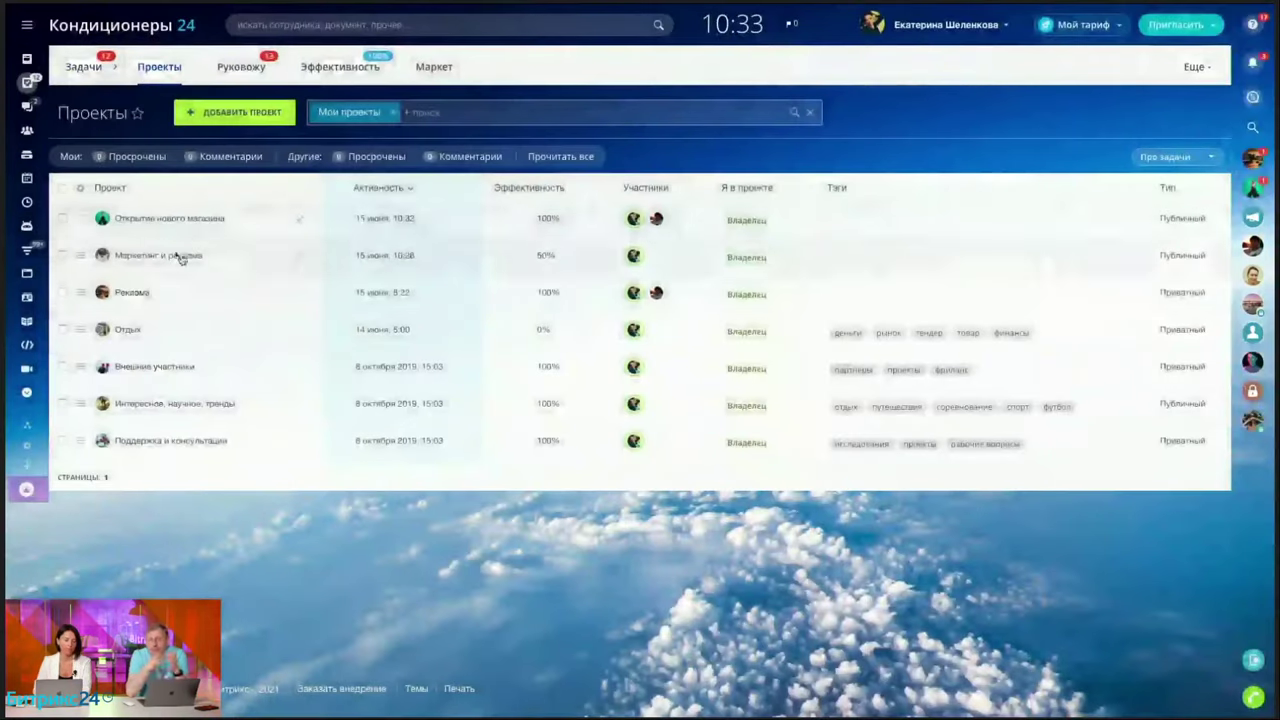
pyautogui.click(135, 293)
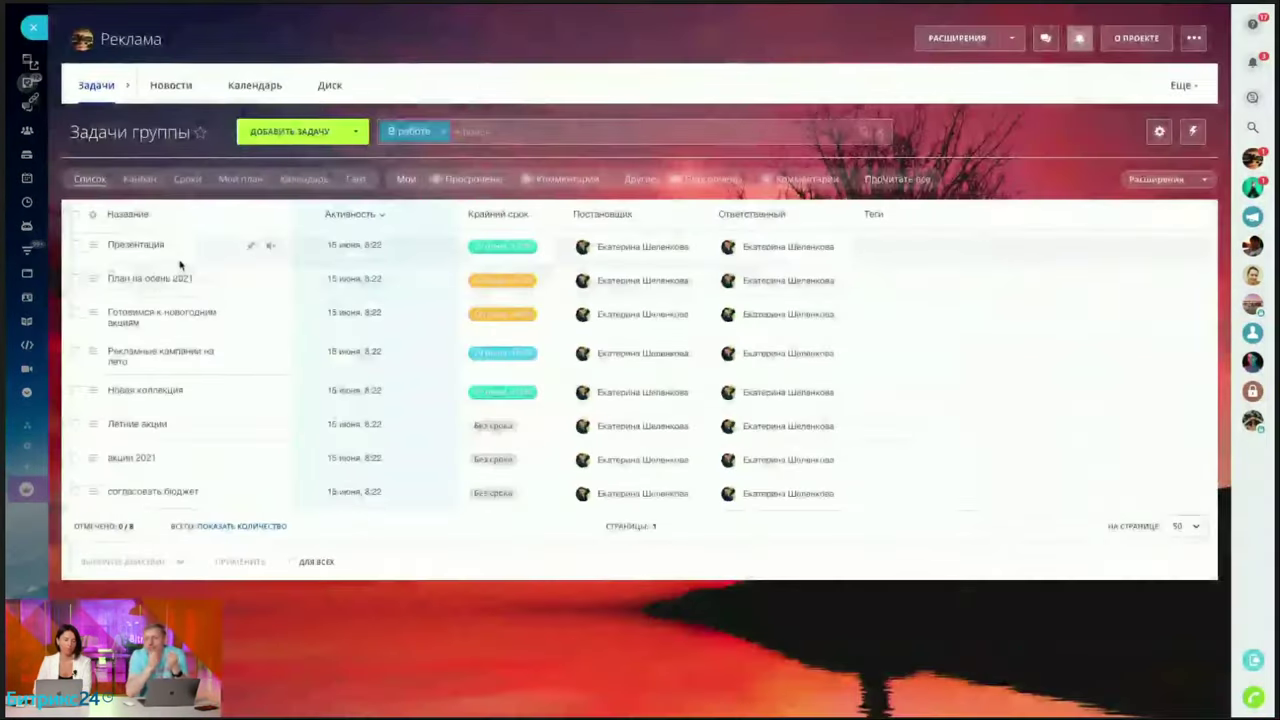
pyautogui.click(140, 178)
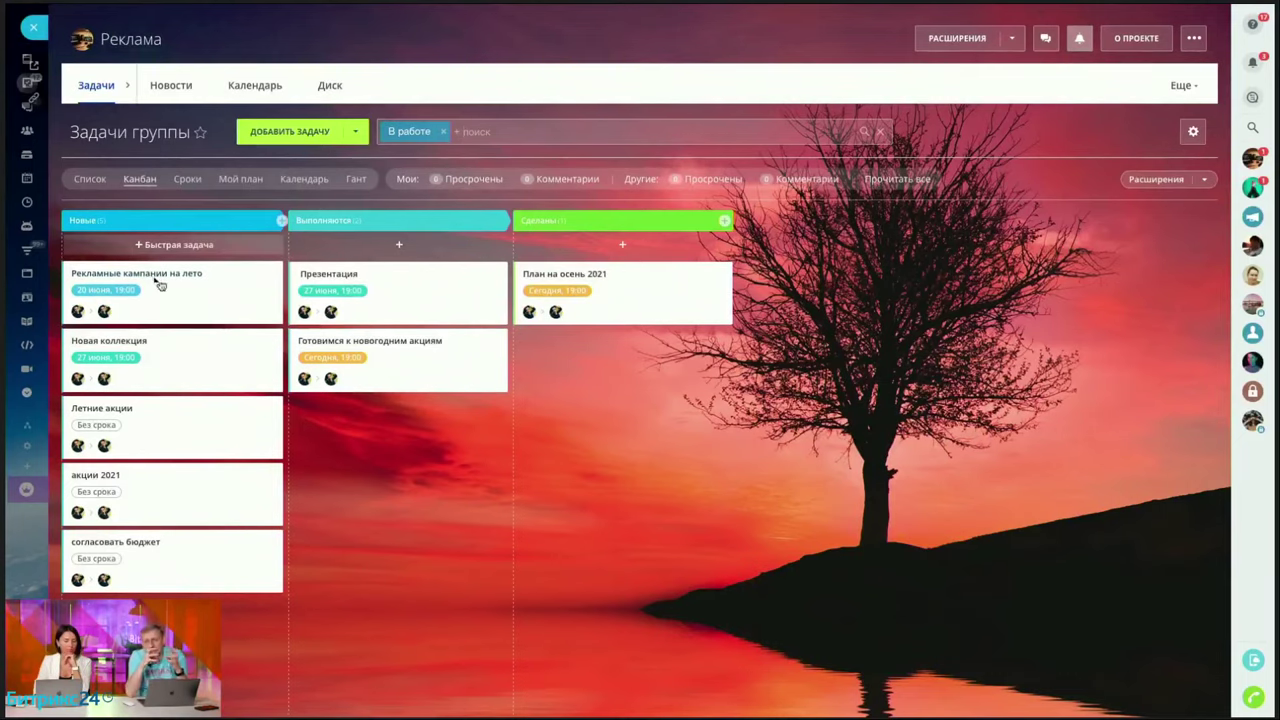
pyautogui.moveTo(154, 280)
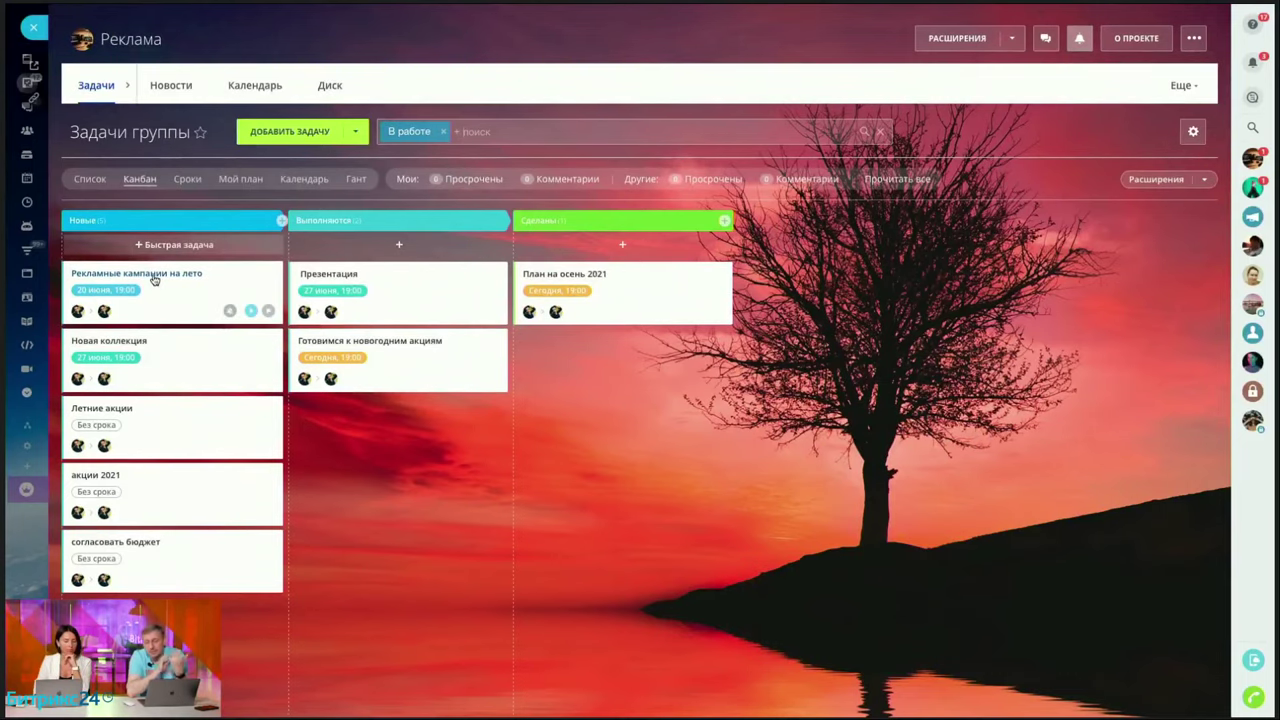
# Open the «Рекламные кампании на лето» task and add one colleague as co-executor and another as observer
pyautogui.click(154, 274)
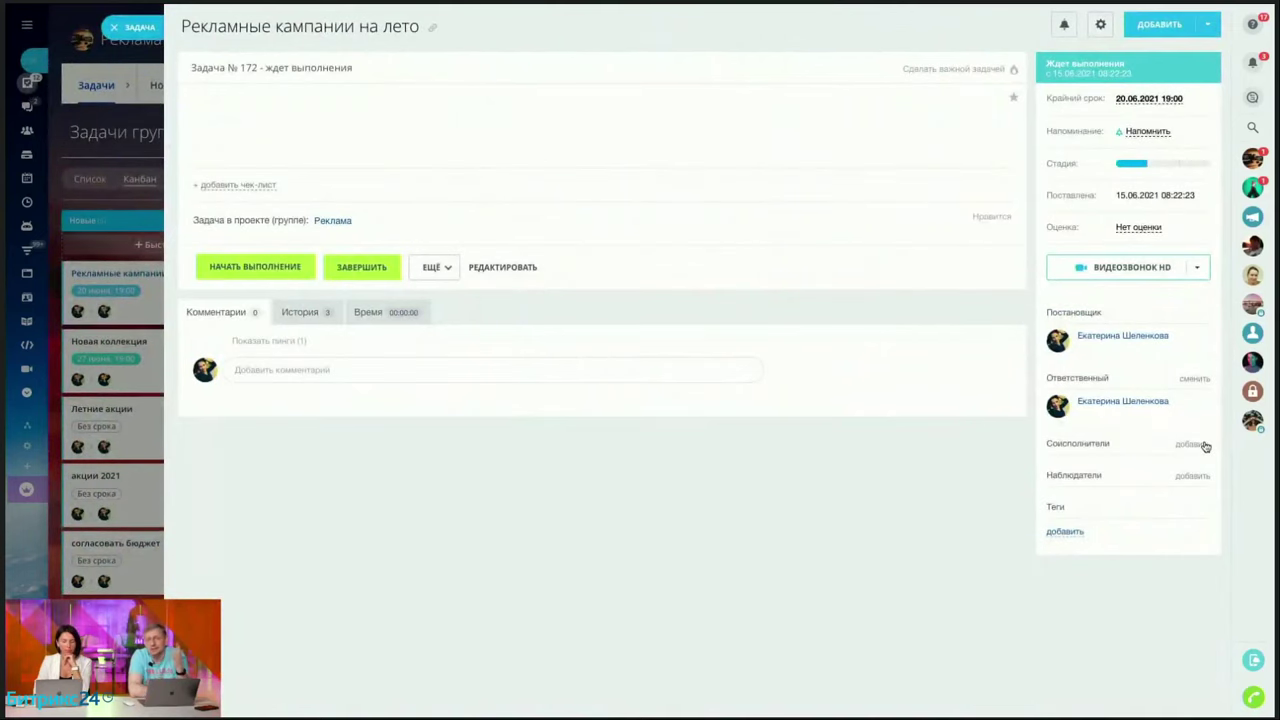
pyautogui.click(1203, 445)
pyautogui.click(837, 343)
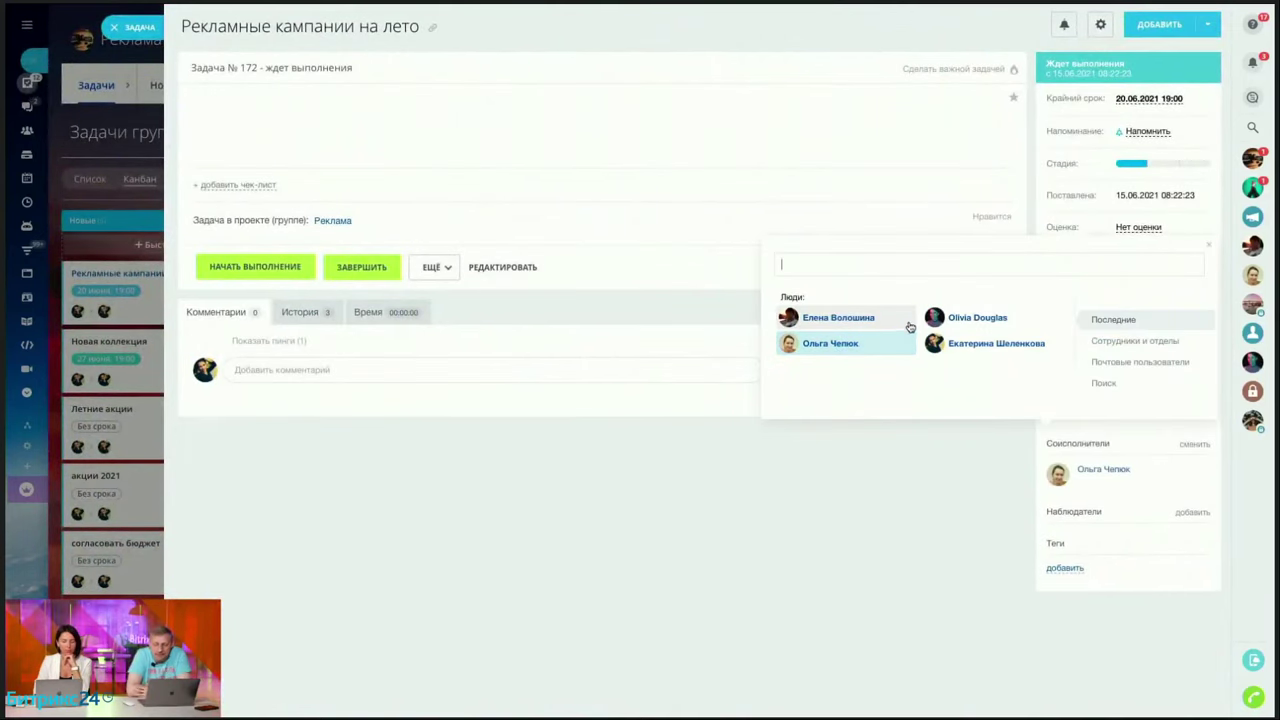
pyautogui.click(1178, 514)
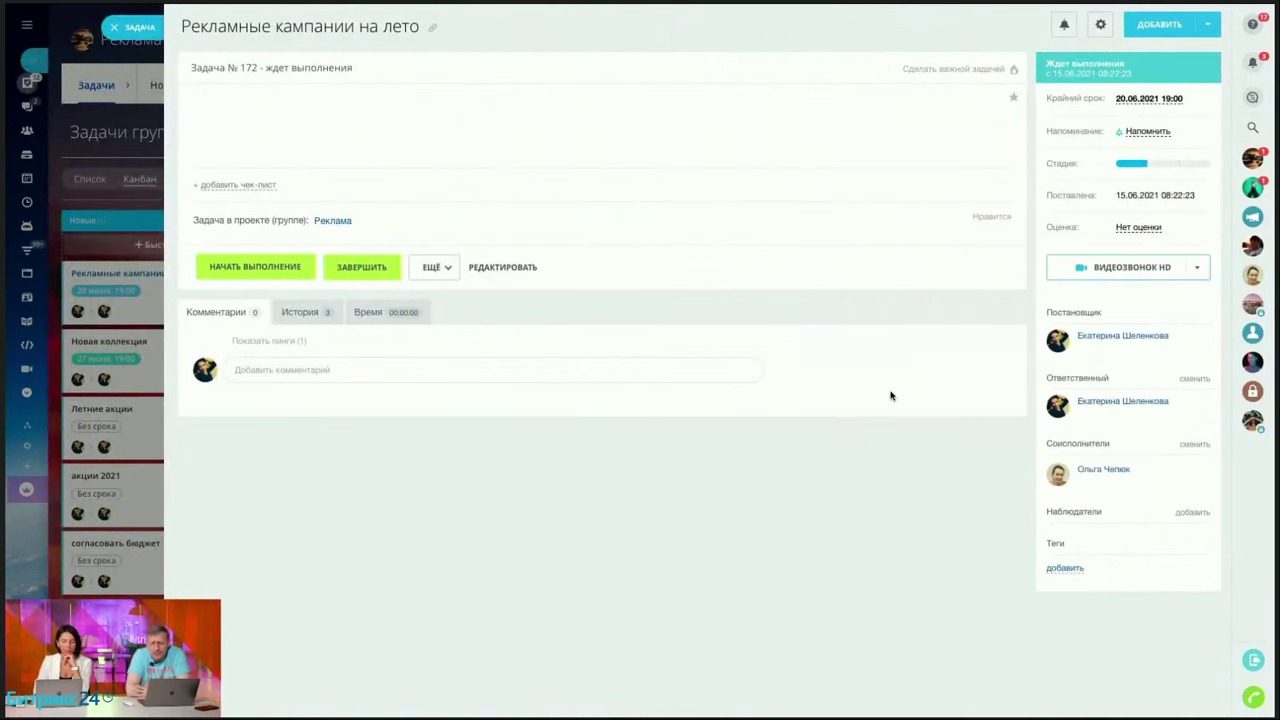
pyautogui.click(1188, 512)
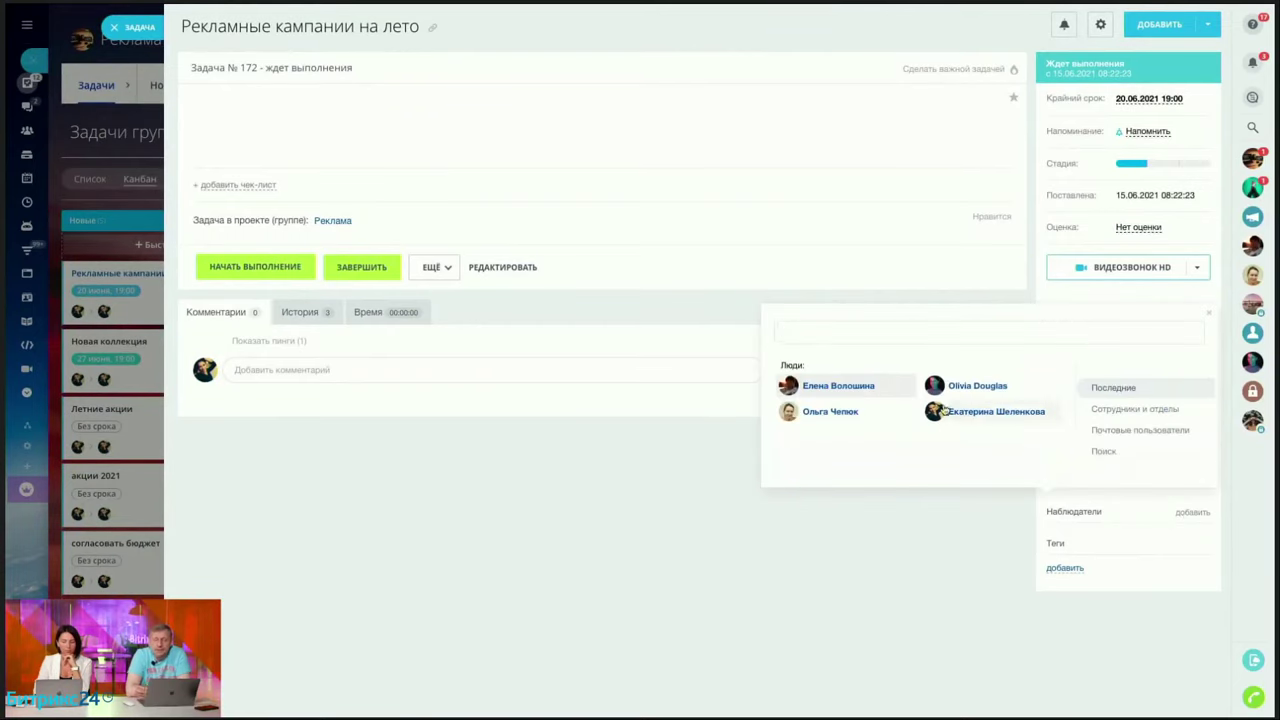
pyautogui.click(905, 388)
pyautogui.click(857, 523)
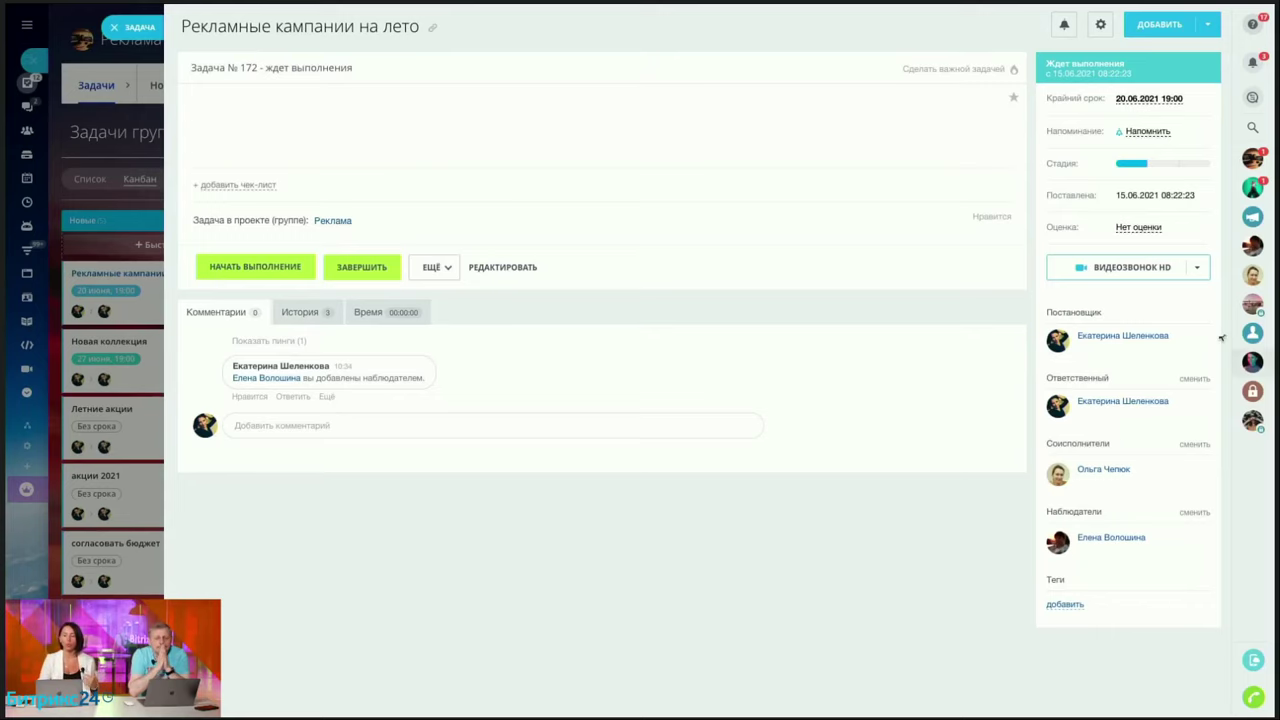
# Open a chat for the «Рекламные кампании на лето» task, and close the chat, the task and the project
pyautogui.click(1198, 268)
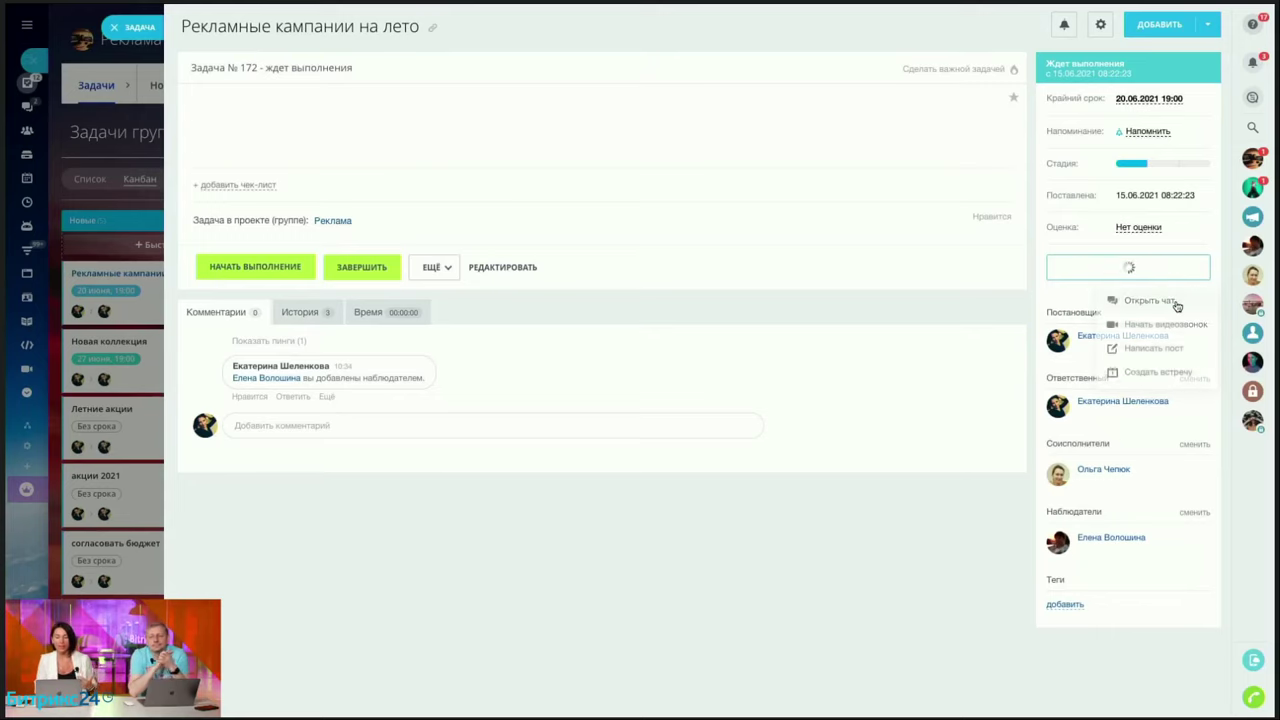
pyautogui.click(1174, 299)
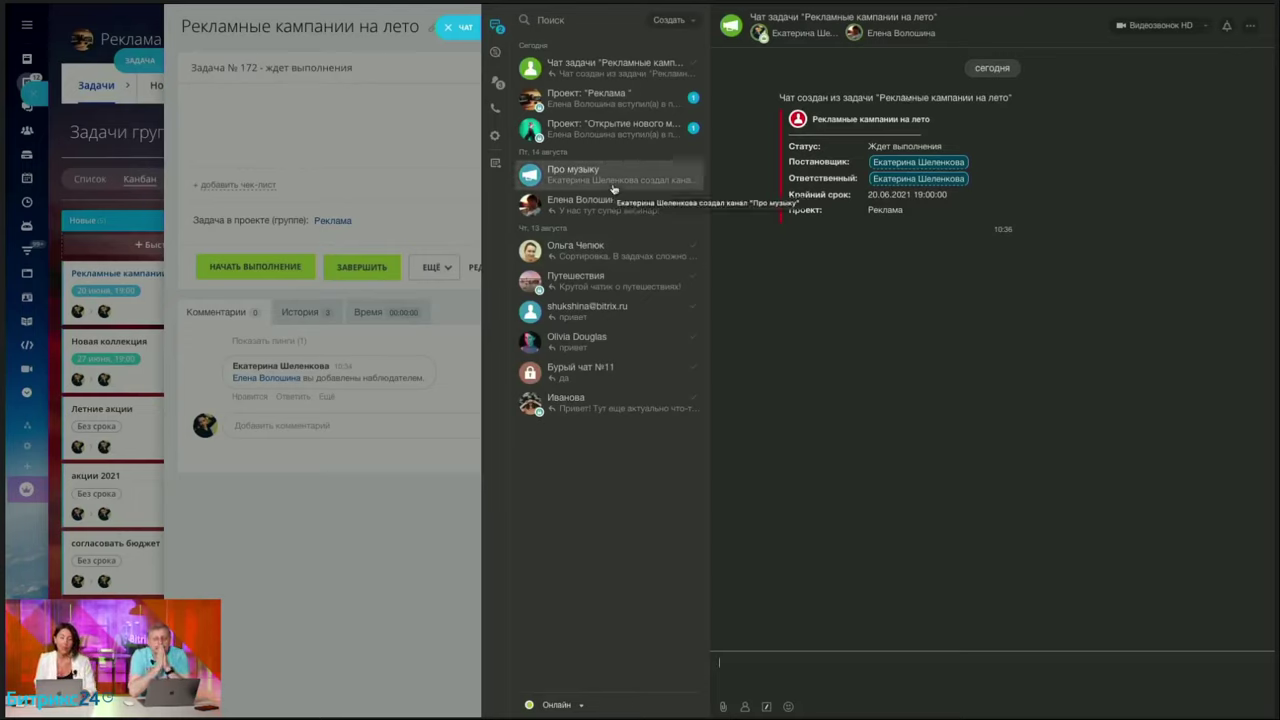
pyautogui.click(753, 673)
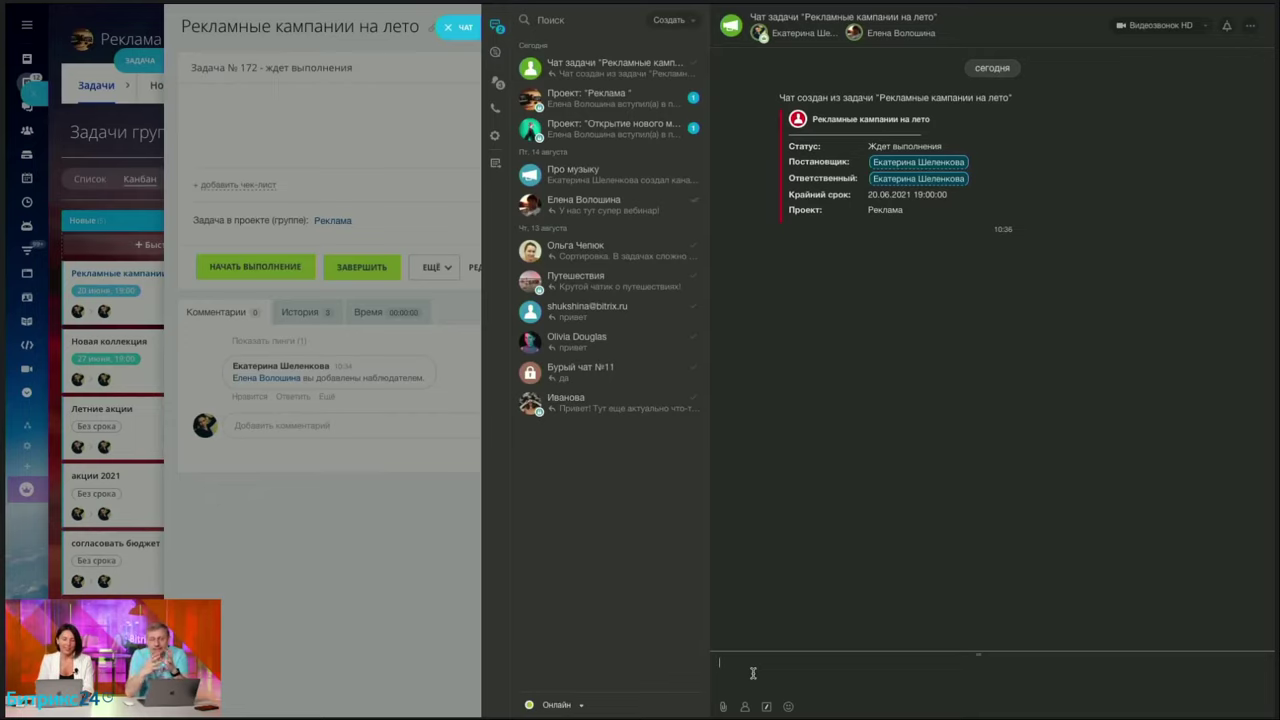
pyautogui.click(448, 27)
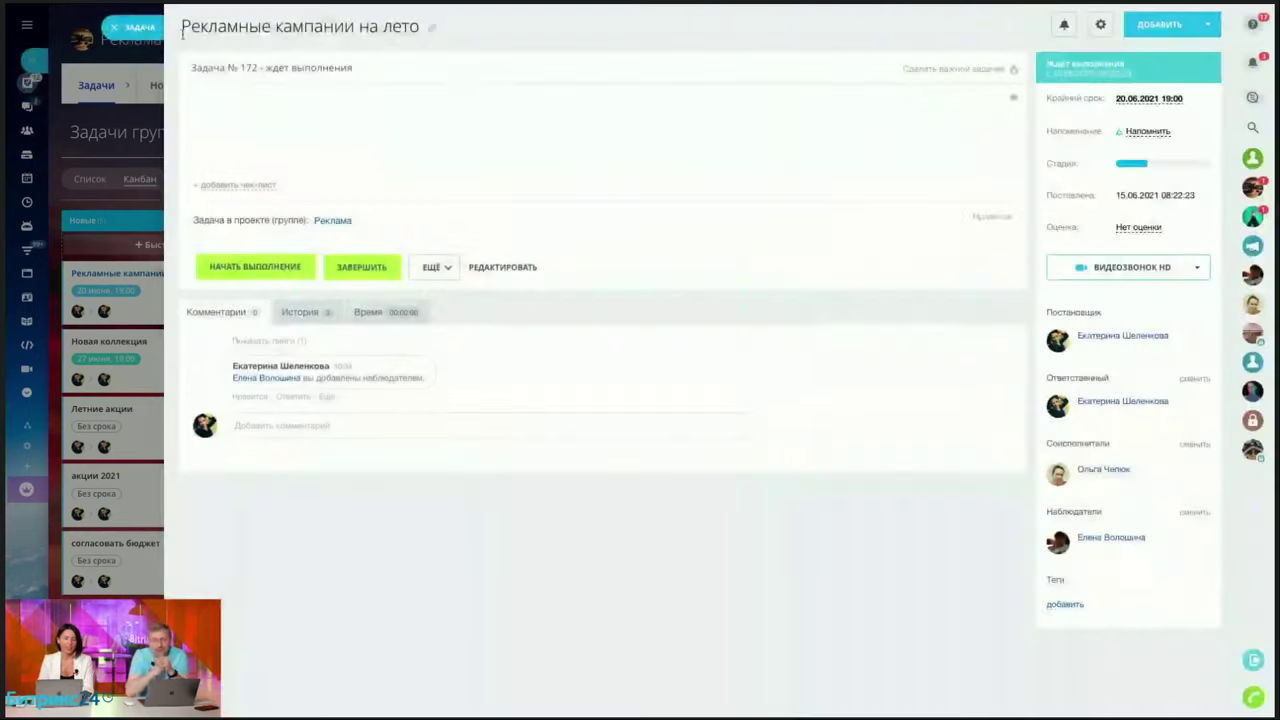
pyautogui.press('Escape')
pyautogui.press('Escape')
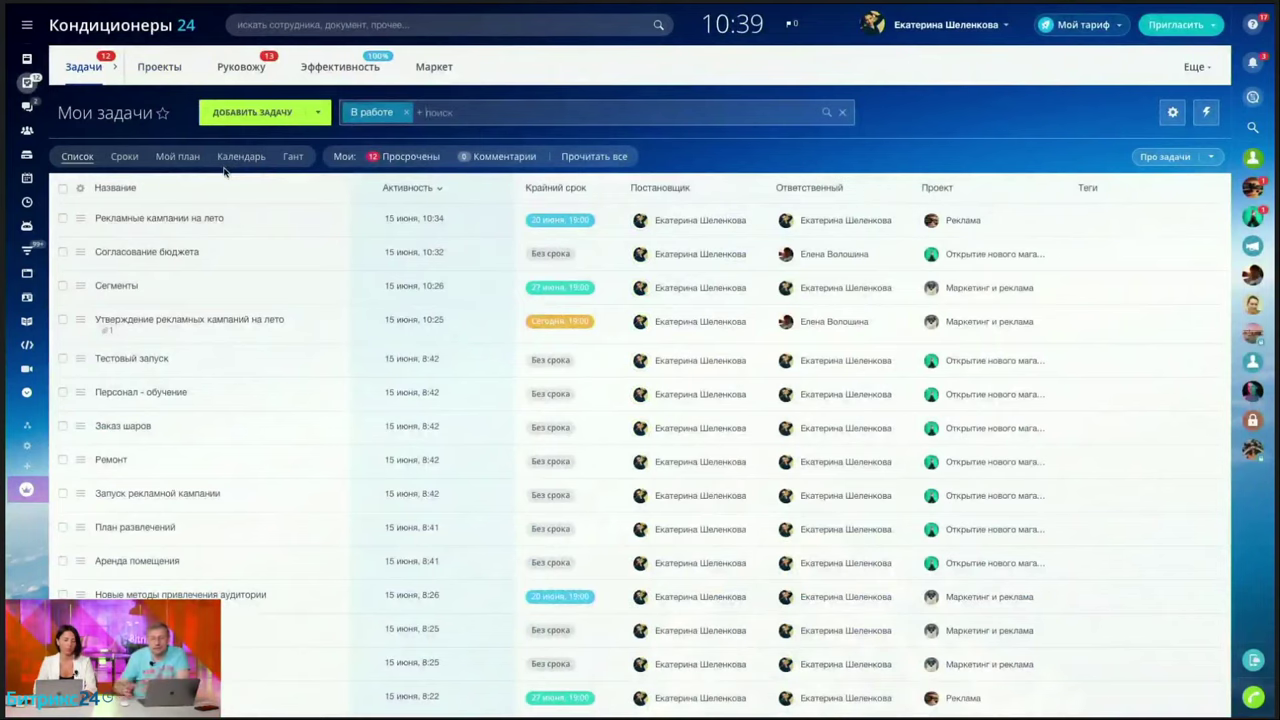
# In the «Мои задачи» list, open «Рекламные кампании на лето», add a subtask titled «Подзадача», and close the task
pyautogui.click(139, 219)
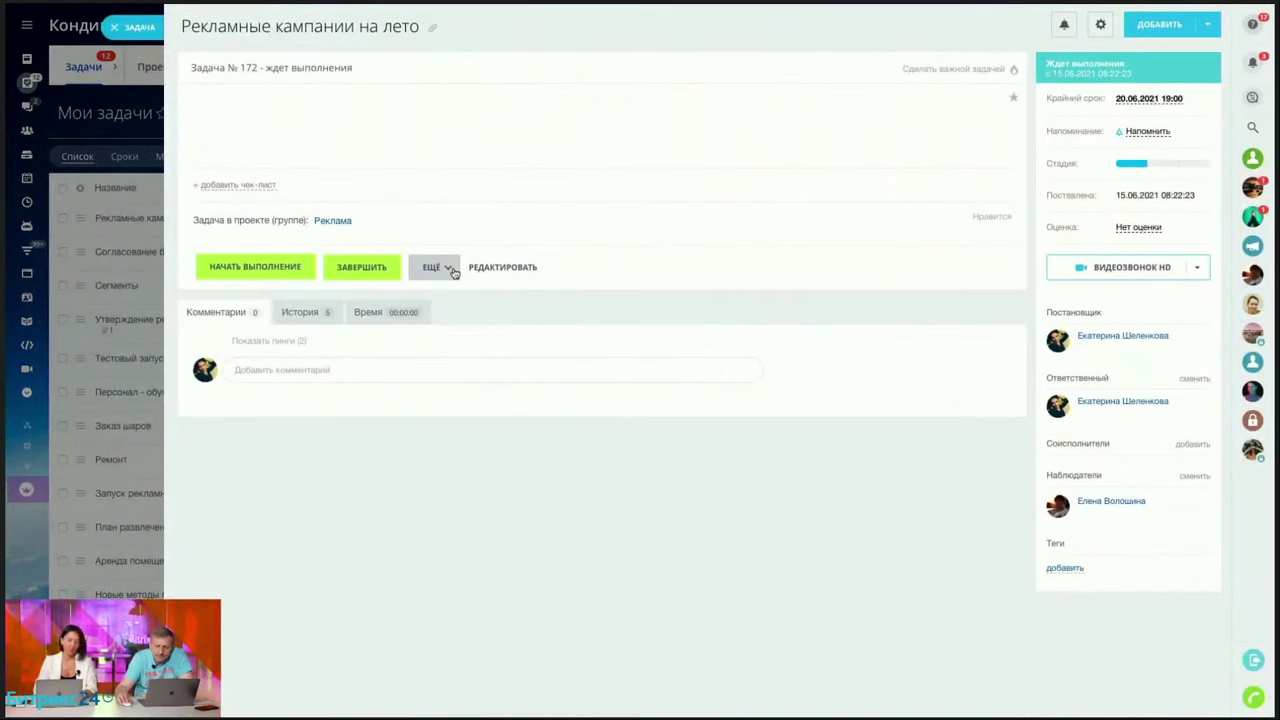
pyautogui.click(451, 270)
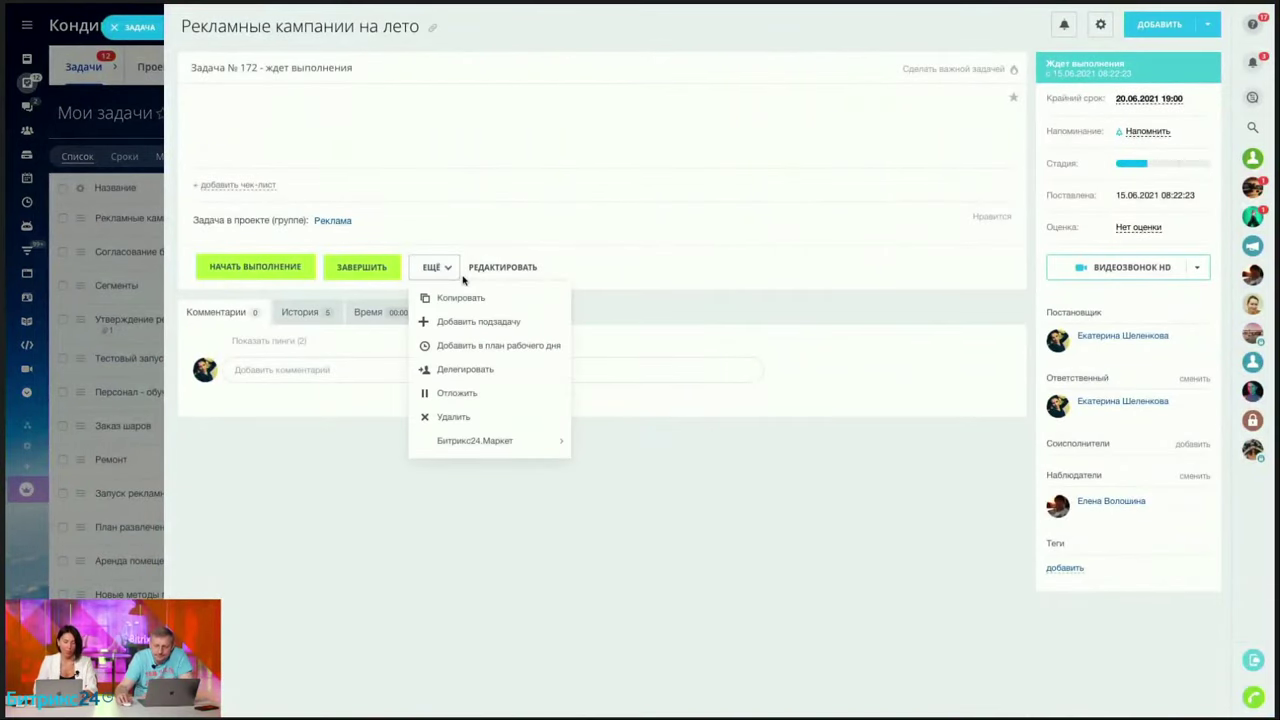
pyautogui.click(490, 322)
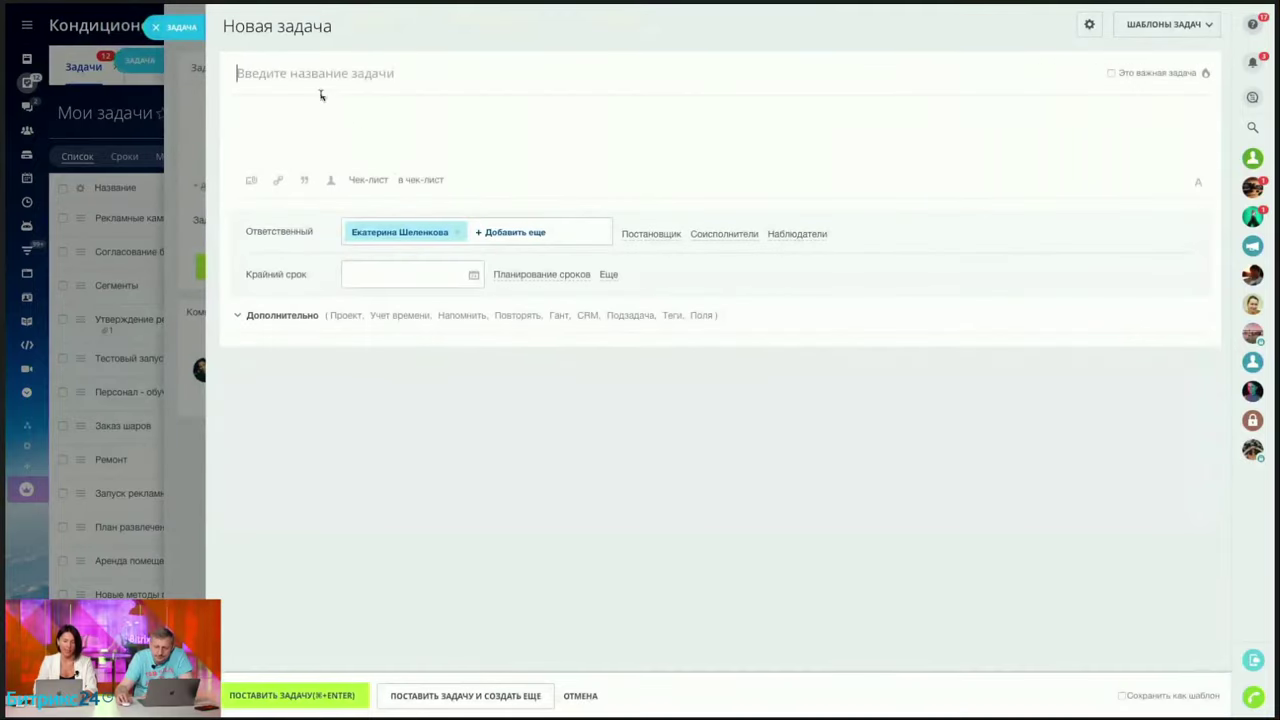
pyautogui.write('Подзадач')
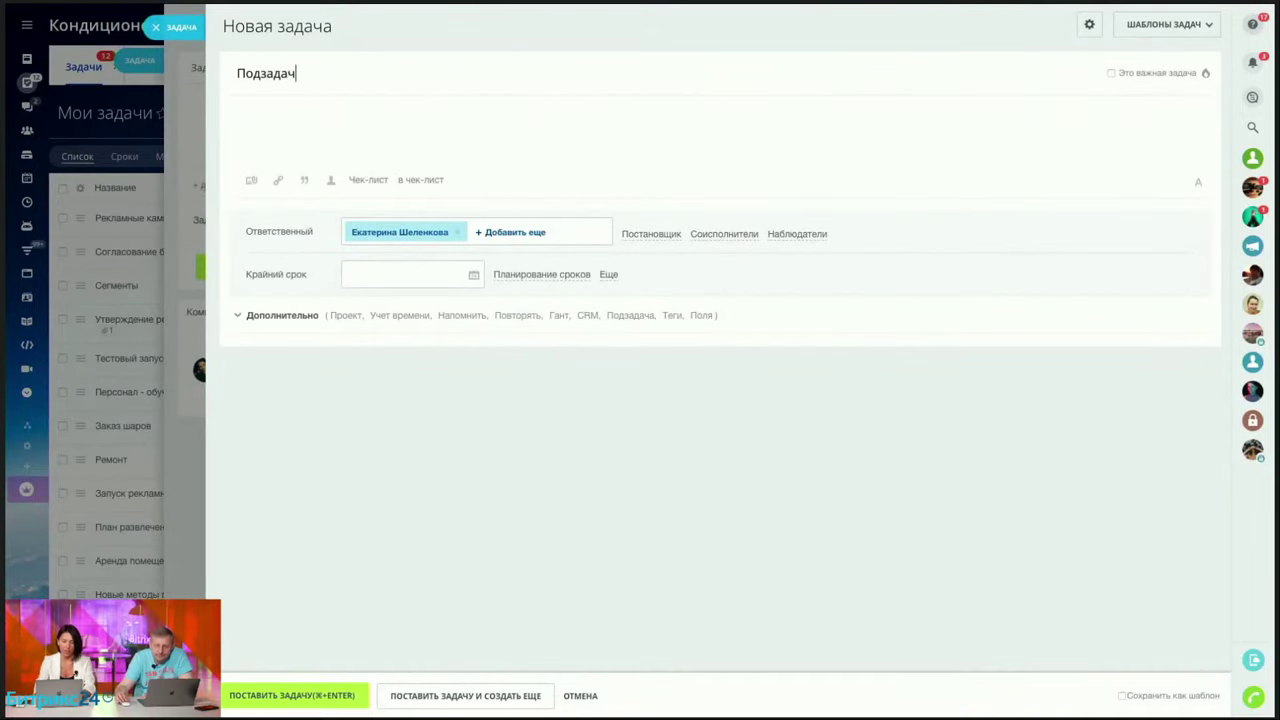
pyautogui.write('и')
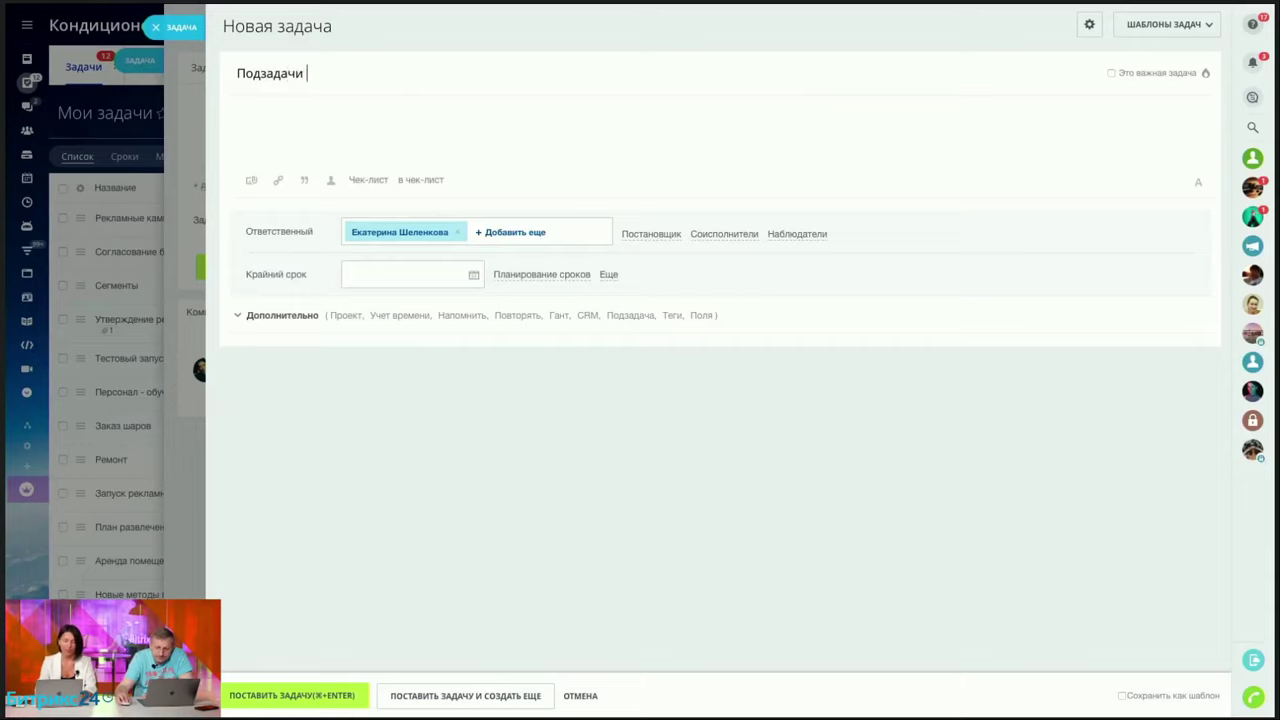
pyautogui.press('BackSpace')
pyautogui.press('BackSpace')
pyautogui.write('а')
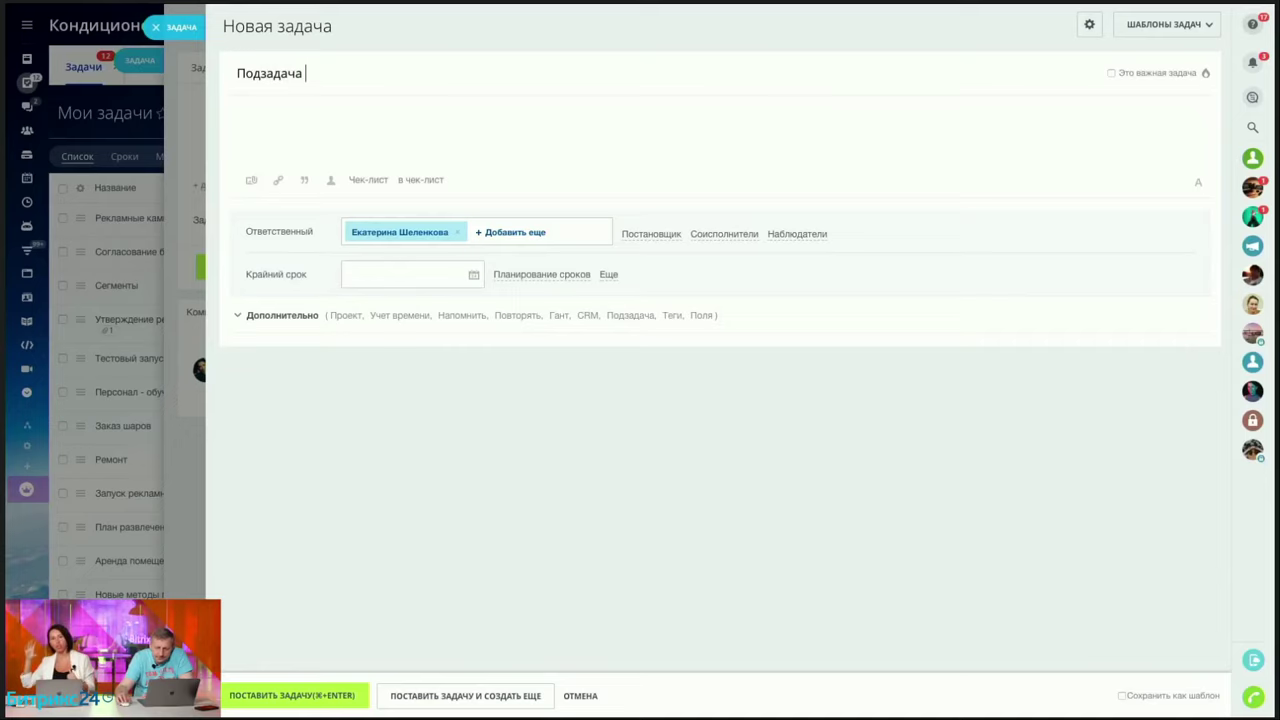
pyautogui.click(296, 693)
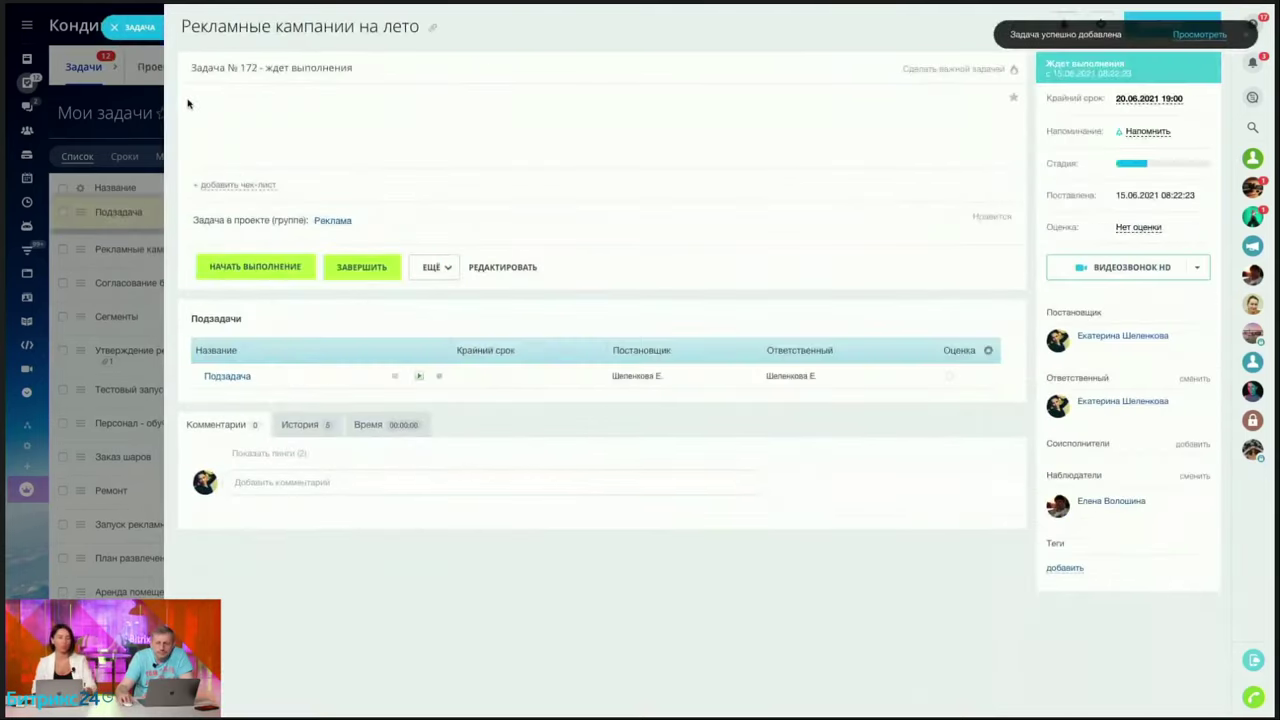
pyautogui.click(140, 28)
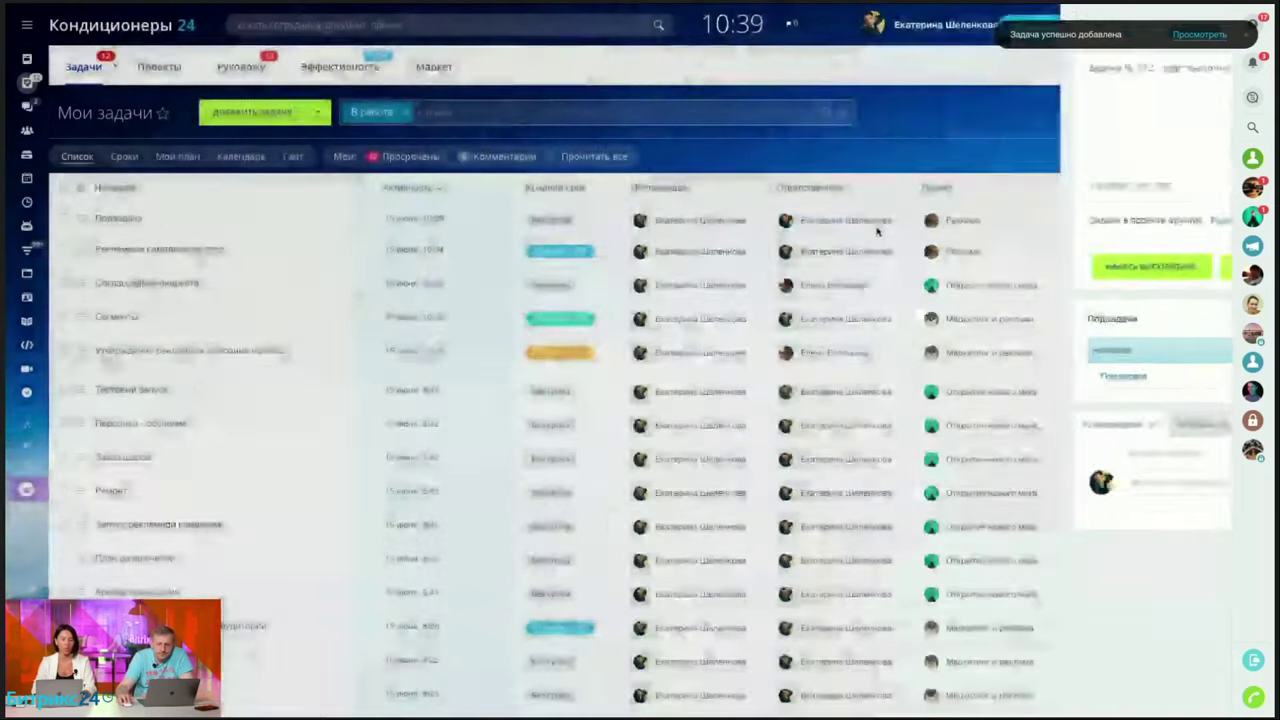
# Group subtasks in the task list, and expand and collapse the subtasks of «Рекламные кампании на лето»
pyautogui.click(1174, 112)
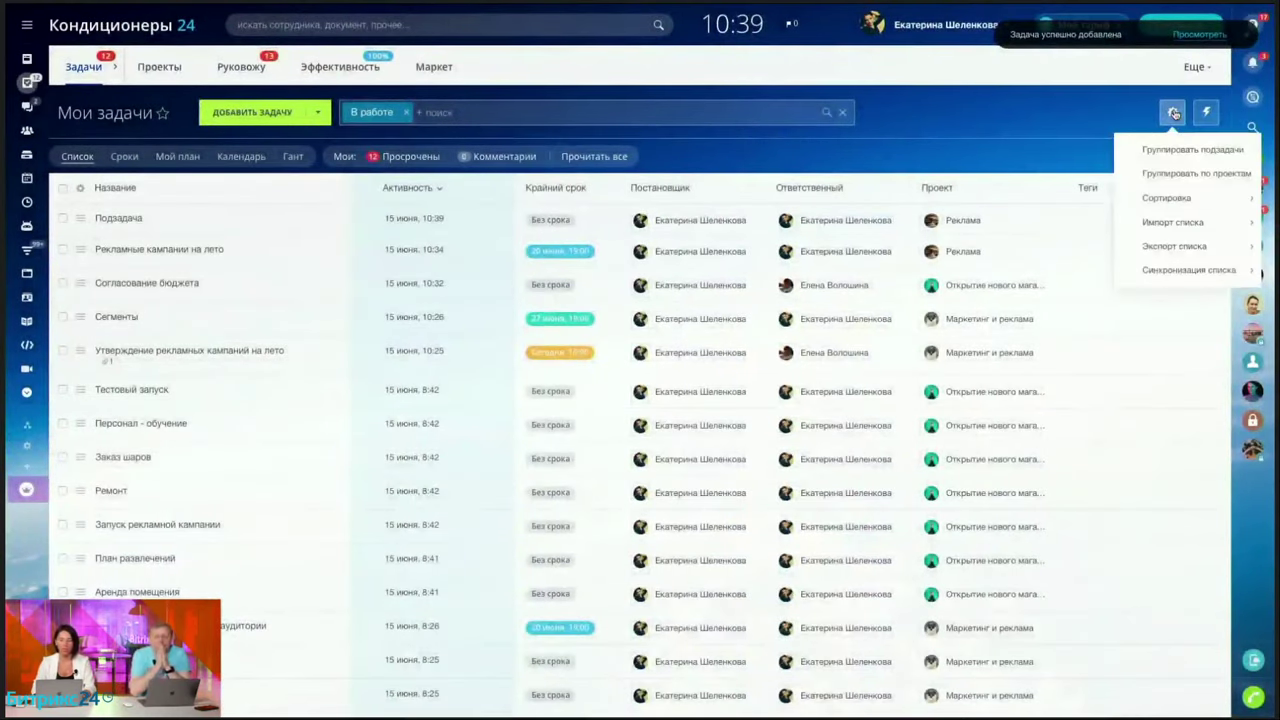
pyautogui.click(1190, 149)
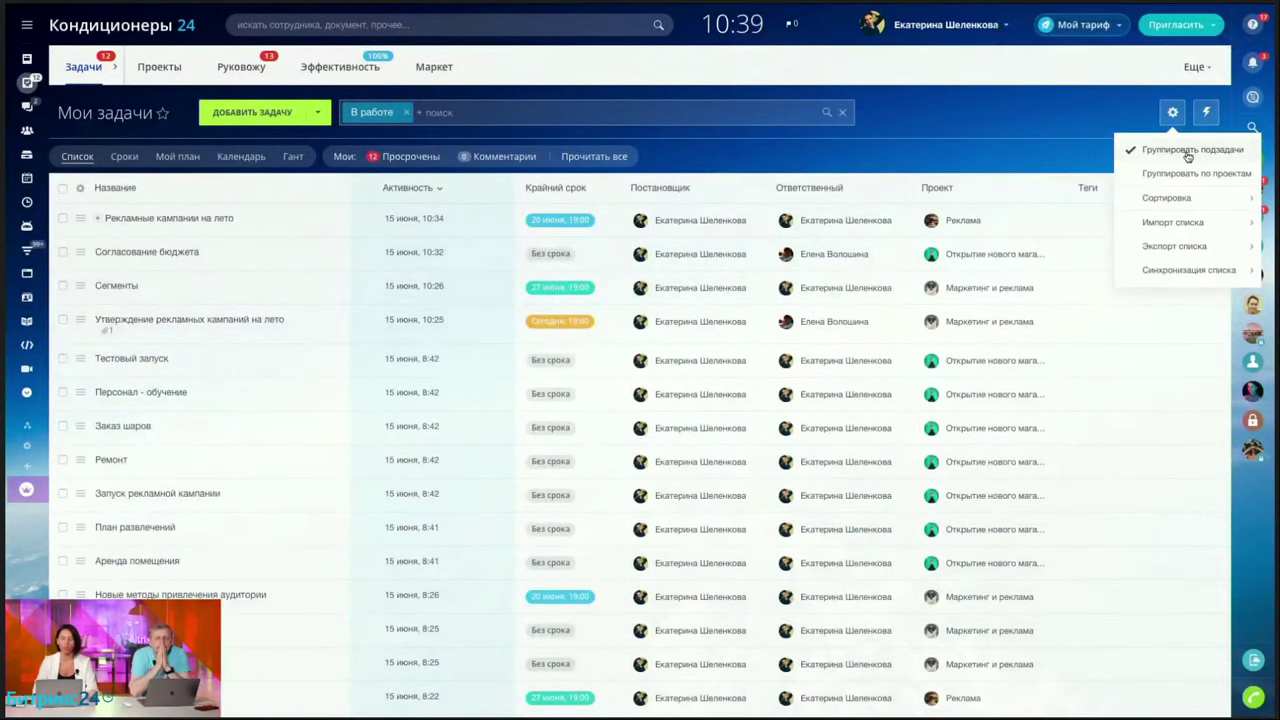
pyautogui.click(1073, 156)
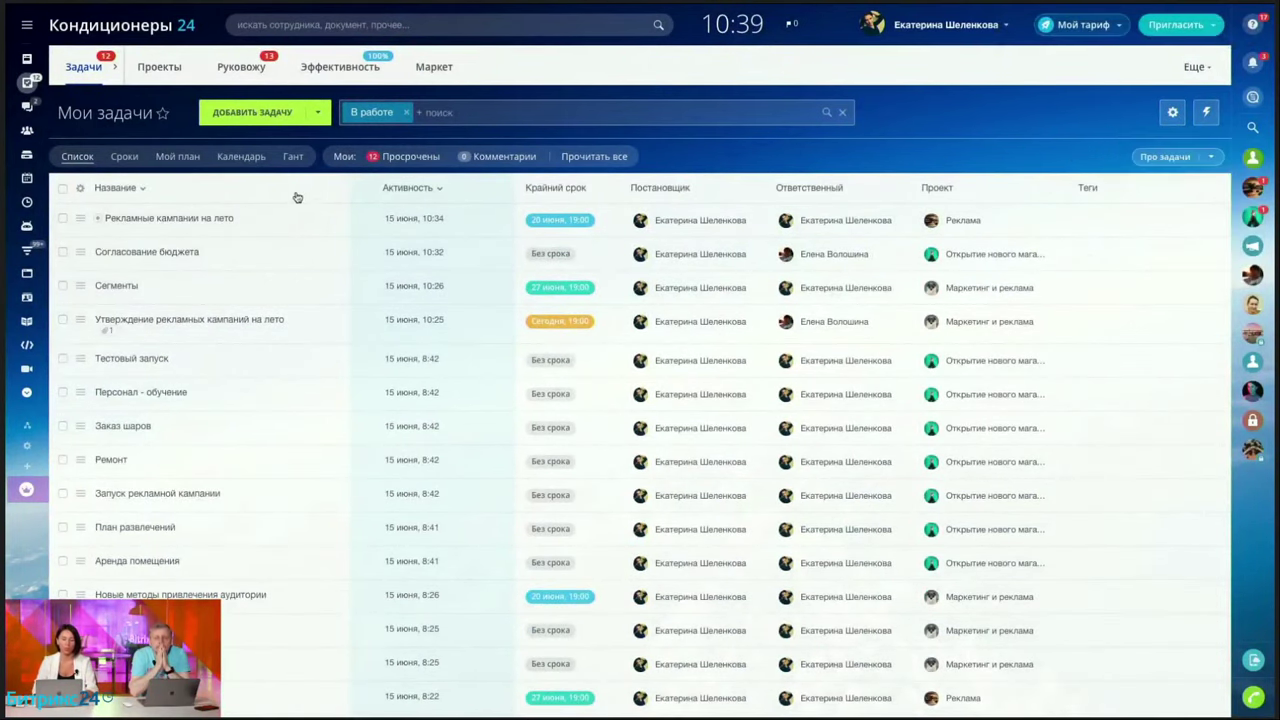
pyautogui.click(99, 220)
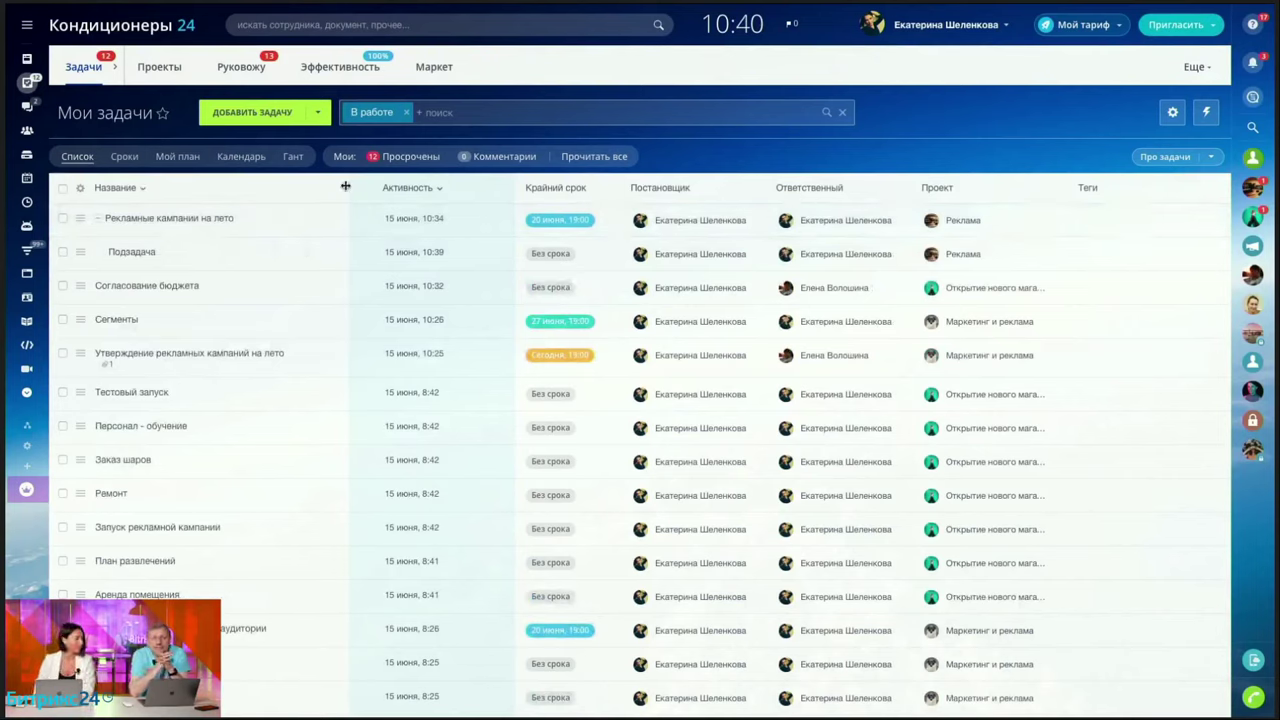
pyautogui.click(99, 220)
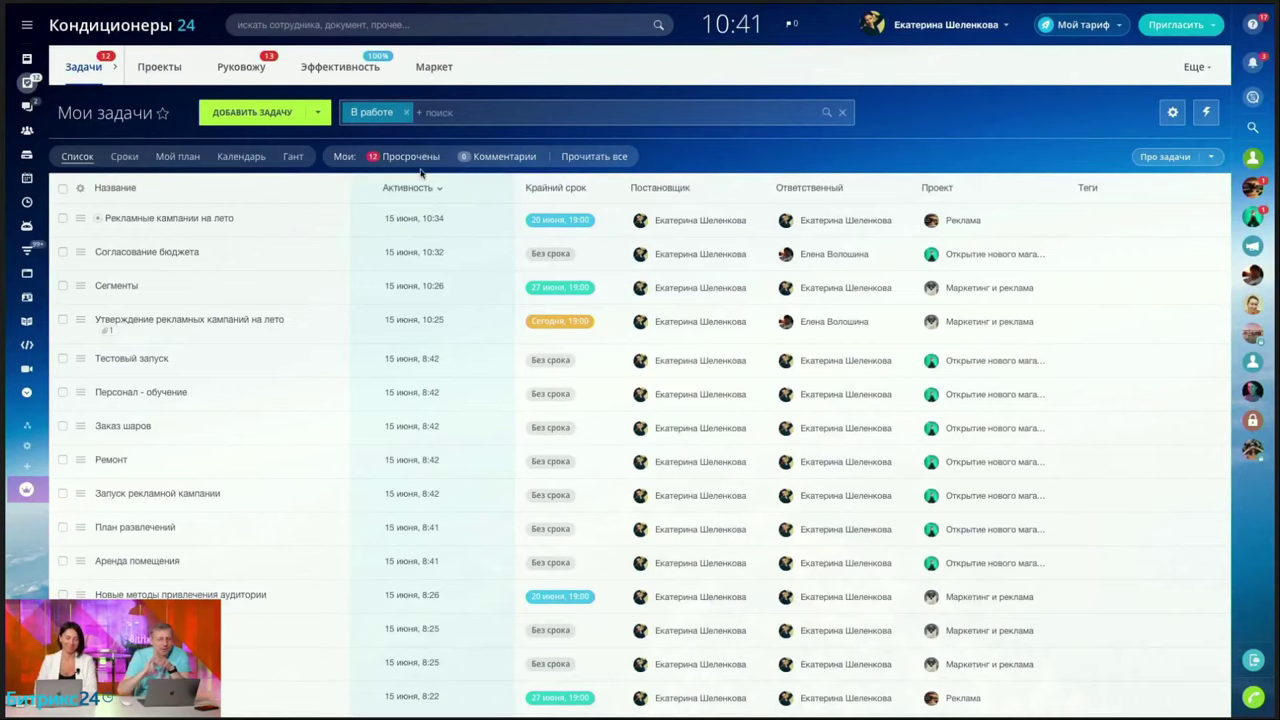
# Open the personal calendar and dismiss the offer to synchronize it with a mobile phone
pyautogui.moveTo(30, 155)
pyautogui.click(60, 178)
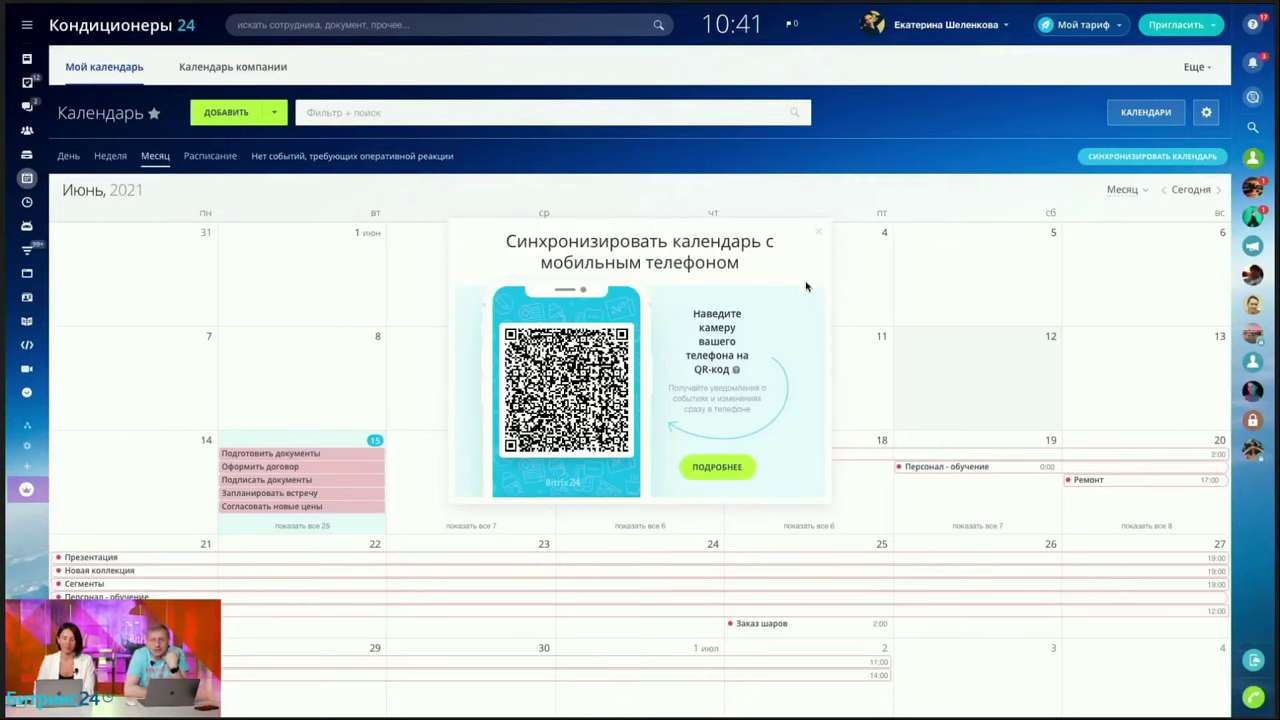
pyautogui.click(817, 235)
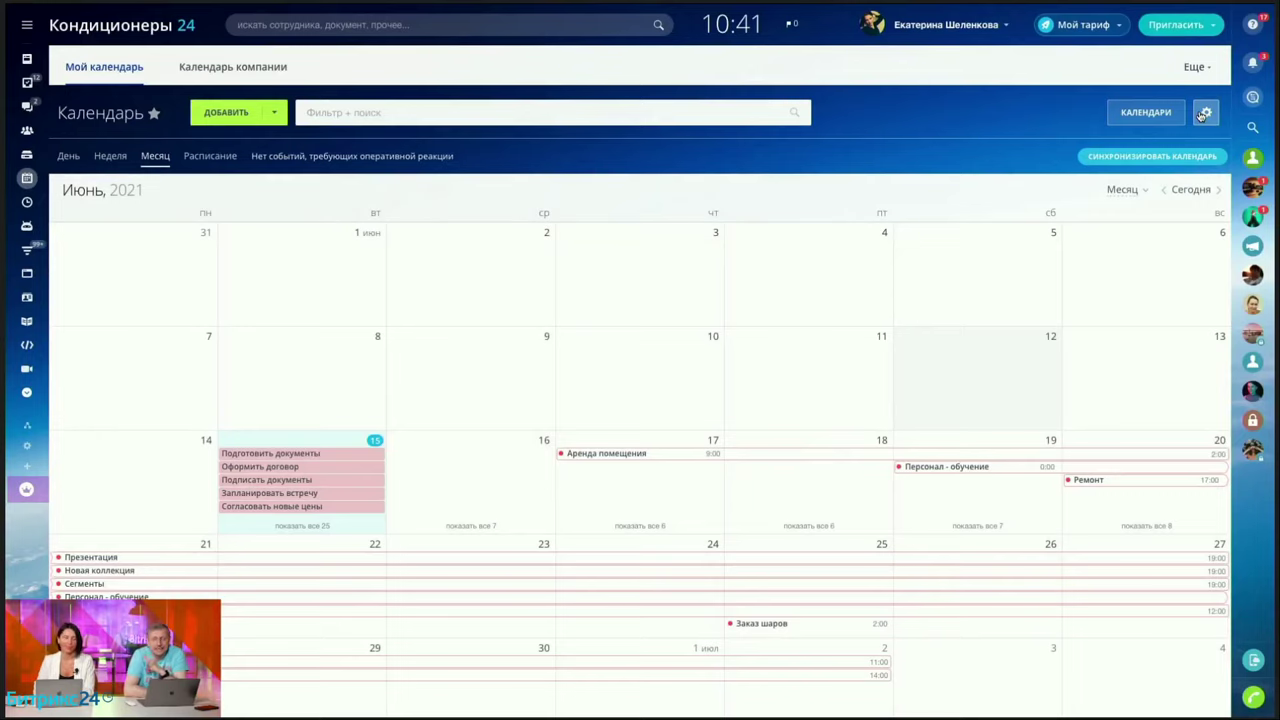
# Start a new calendar event on 16 June 2021 and add two colleagues as participants
pyautogui.click(489, 499)
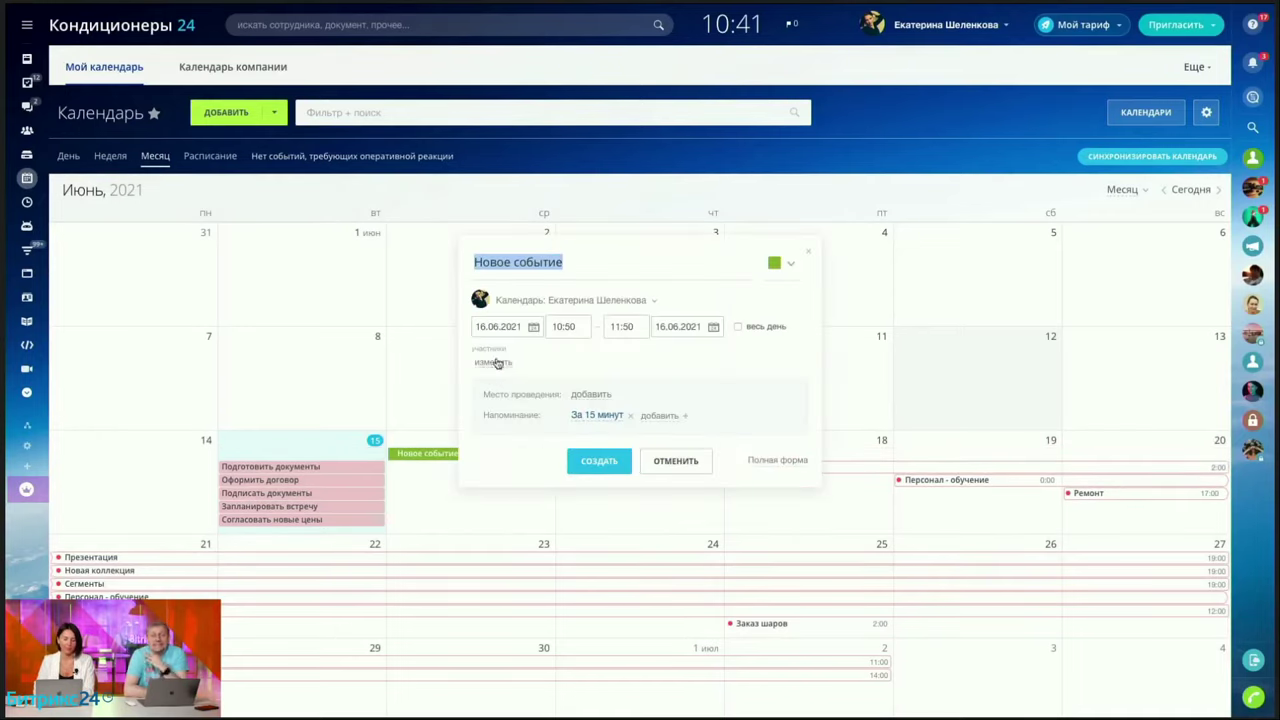
pyautogui.click(495, 362)
pyautogui.click(577, 484)
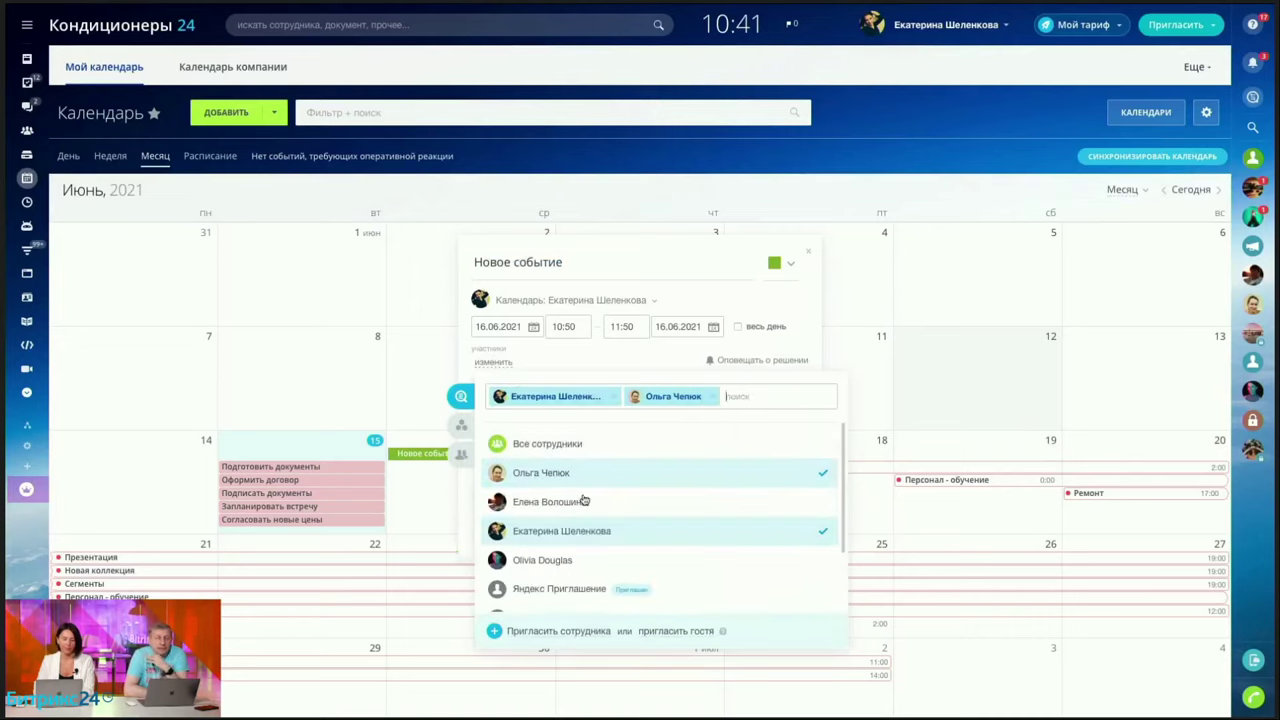
pyautogui.click(588, 503)
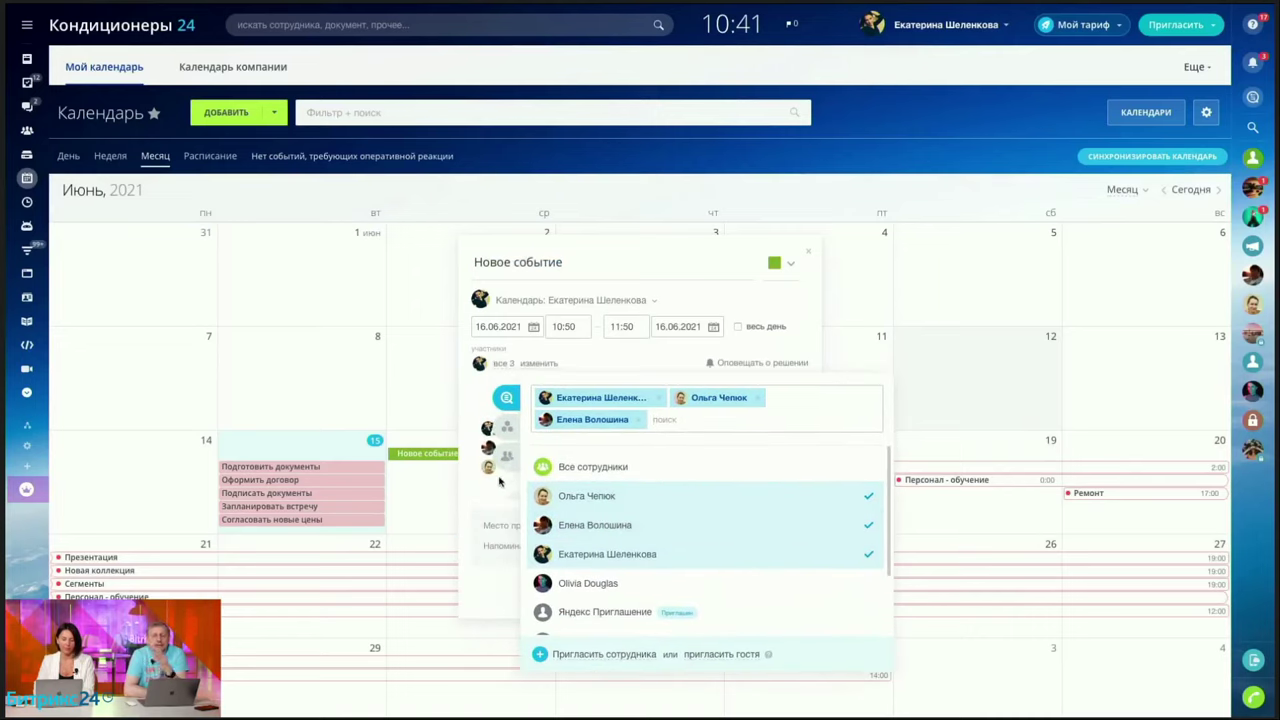
pyautogui.click(498, 487)
# Title the event «Обсуждаем план рекламных кампаний», shift its start to 13:00 in the participants' availability chart, and create it
pyautogui.tripleClick(565, 268)
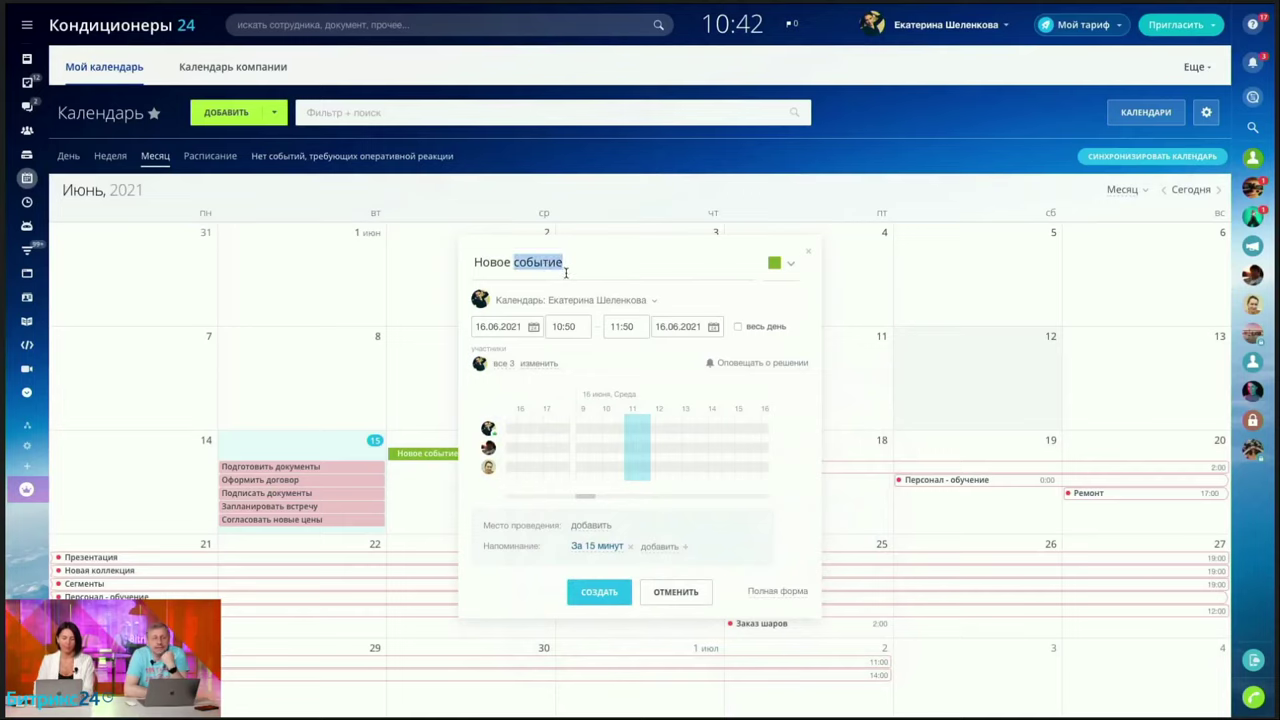
pyautogui.write('Обсуждда')
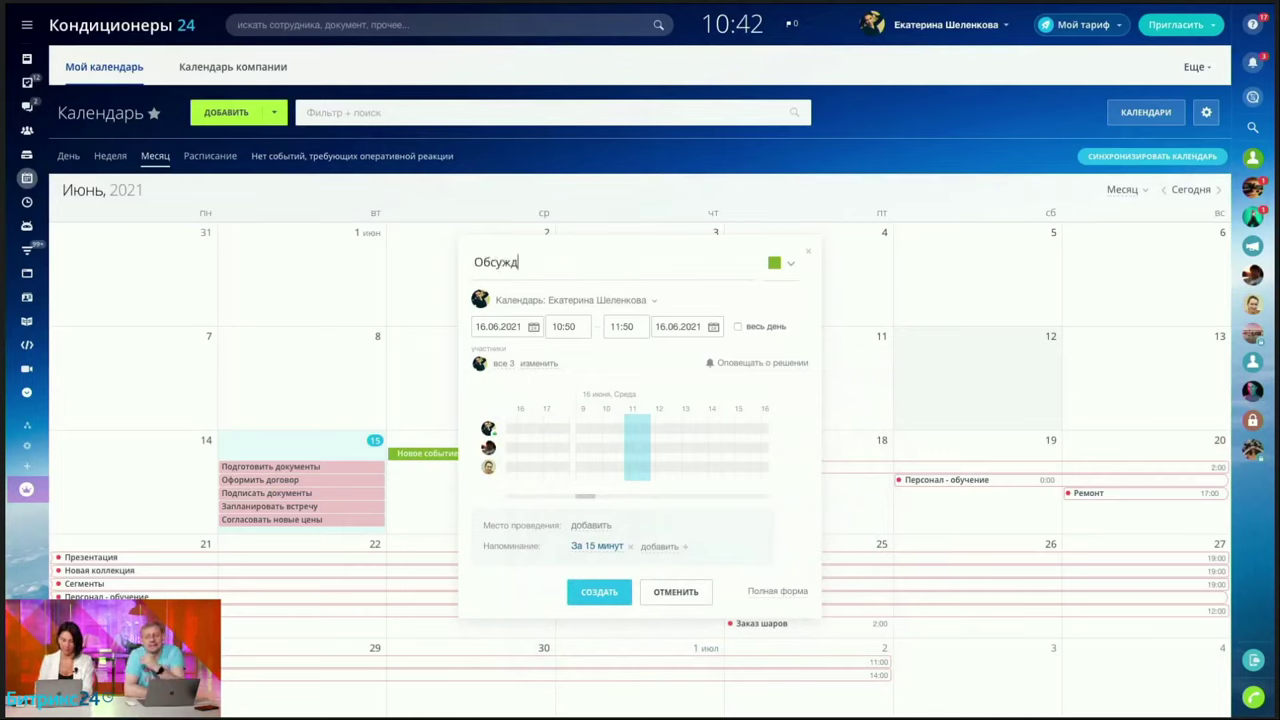
pyautogui.press('BackSpace')
pyautogui.press('BackSpace')
pyautogui.press('BackSpace')
pyautogui.write('даем п')
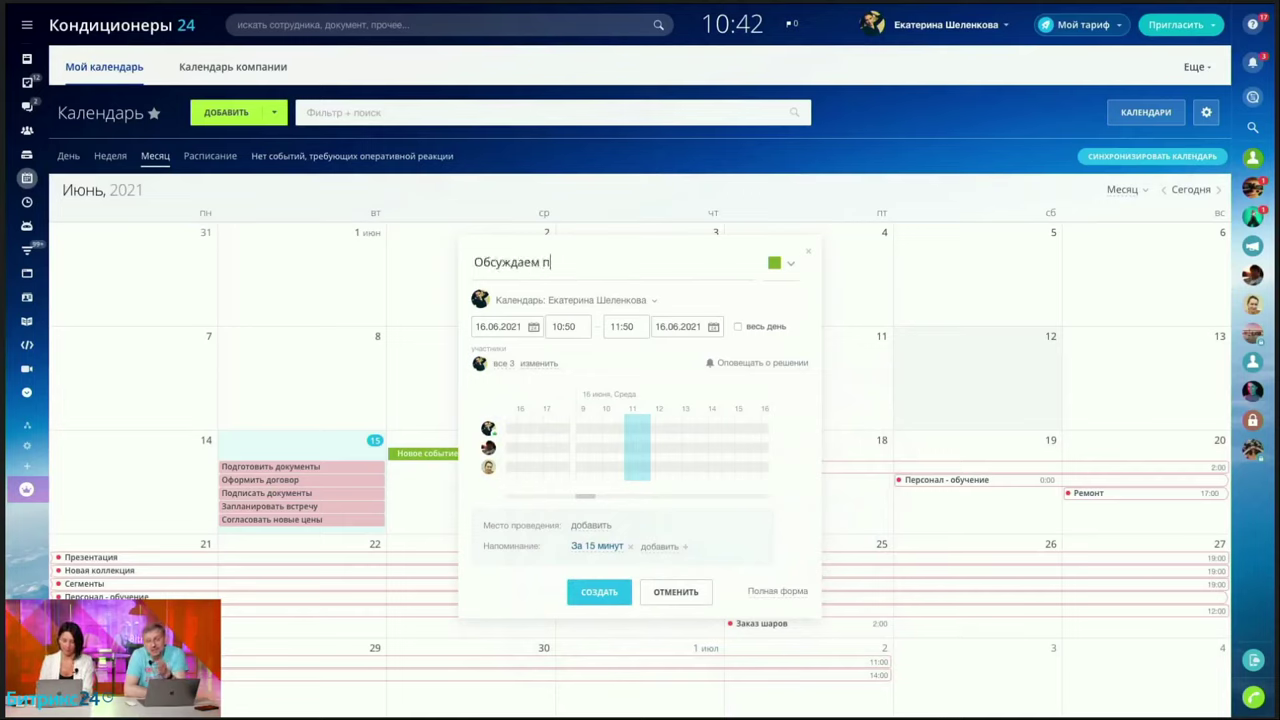
pyautogui.write('лан рекламныъ')
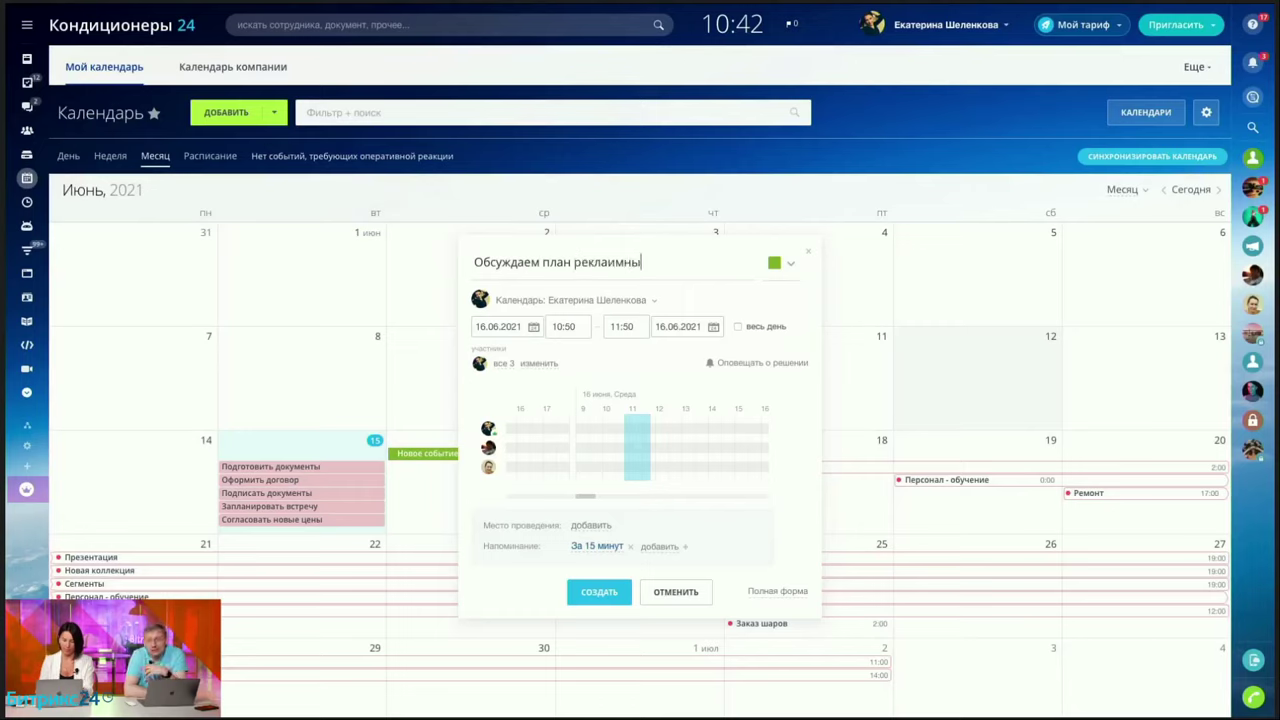
pyautogui.press('BackSpace')
pyautogui.write('х кампаний')
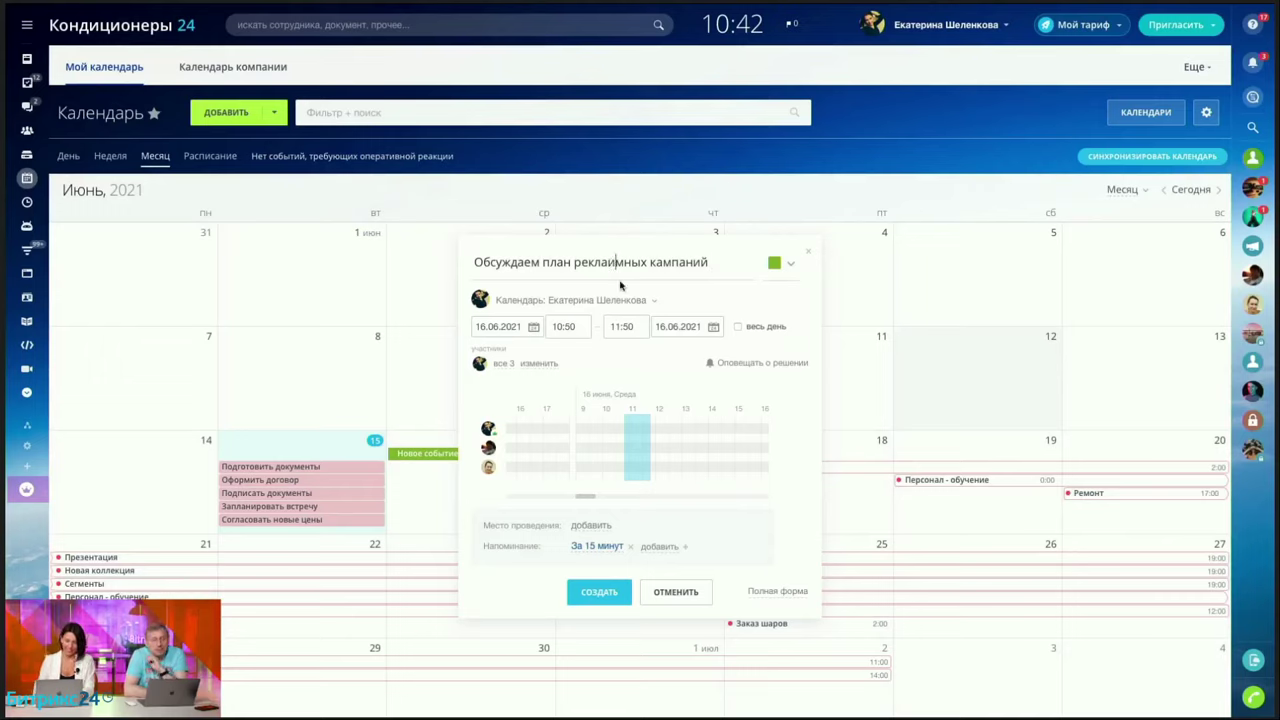
pyautogui.click(609, 262)
pyautogui.moveTo(638, 418); pyautogui.dragTo(692, 430)
pyautogui.click(600, 592)
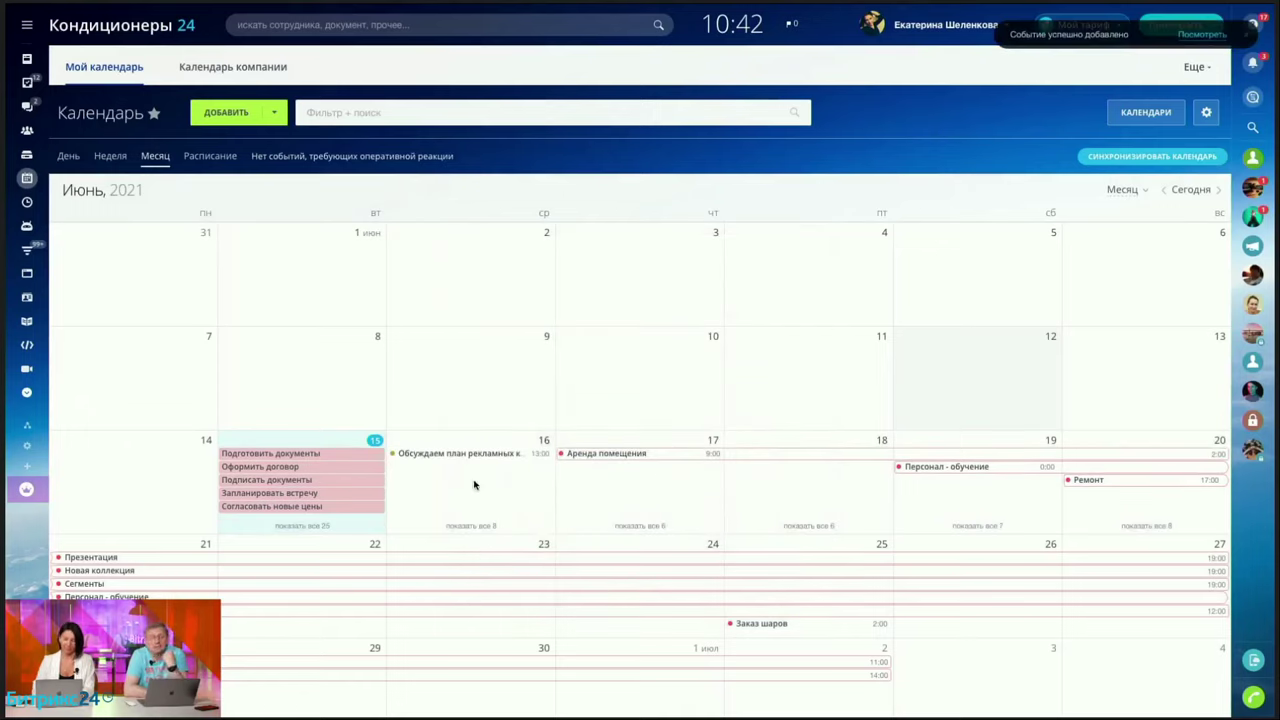
# Start a second calendar event on 16 June 2021 and add two colleagues as participants
pyautogui.click(474, 485)
pyautogui.click(510, 362)
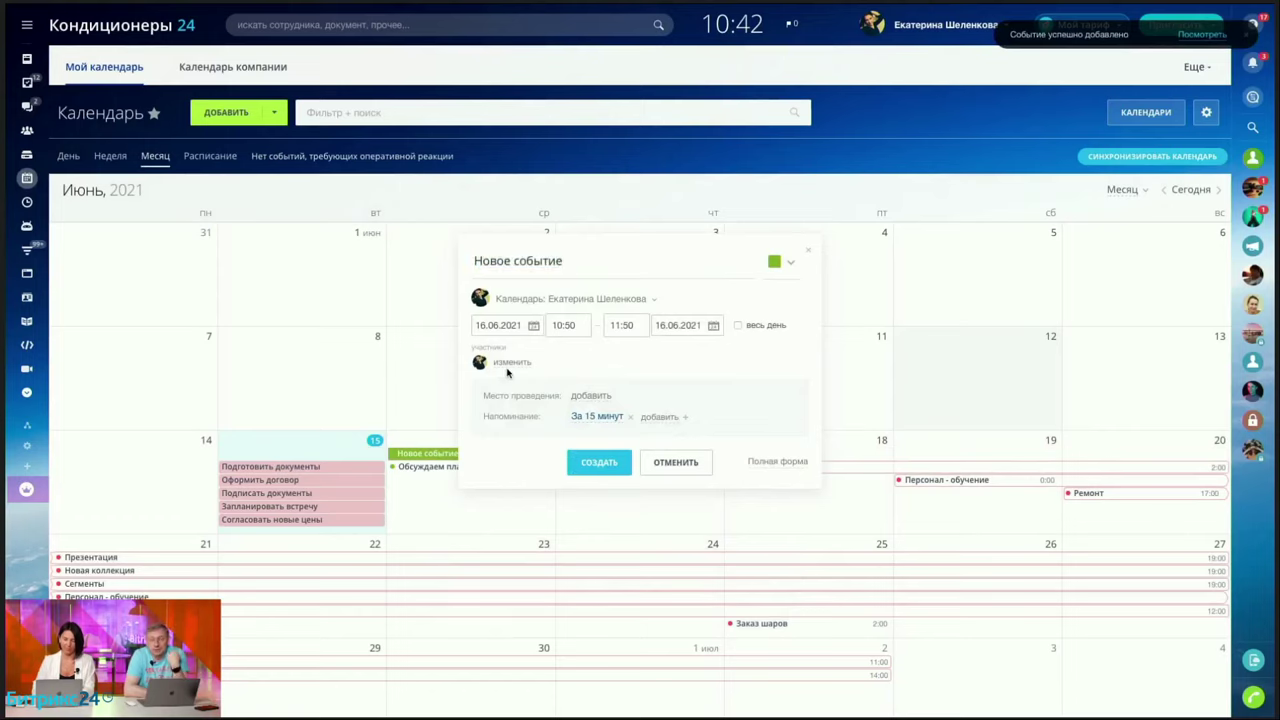
pyautogui.click(566, 473)
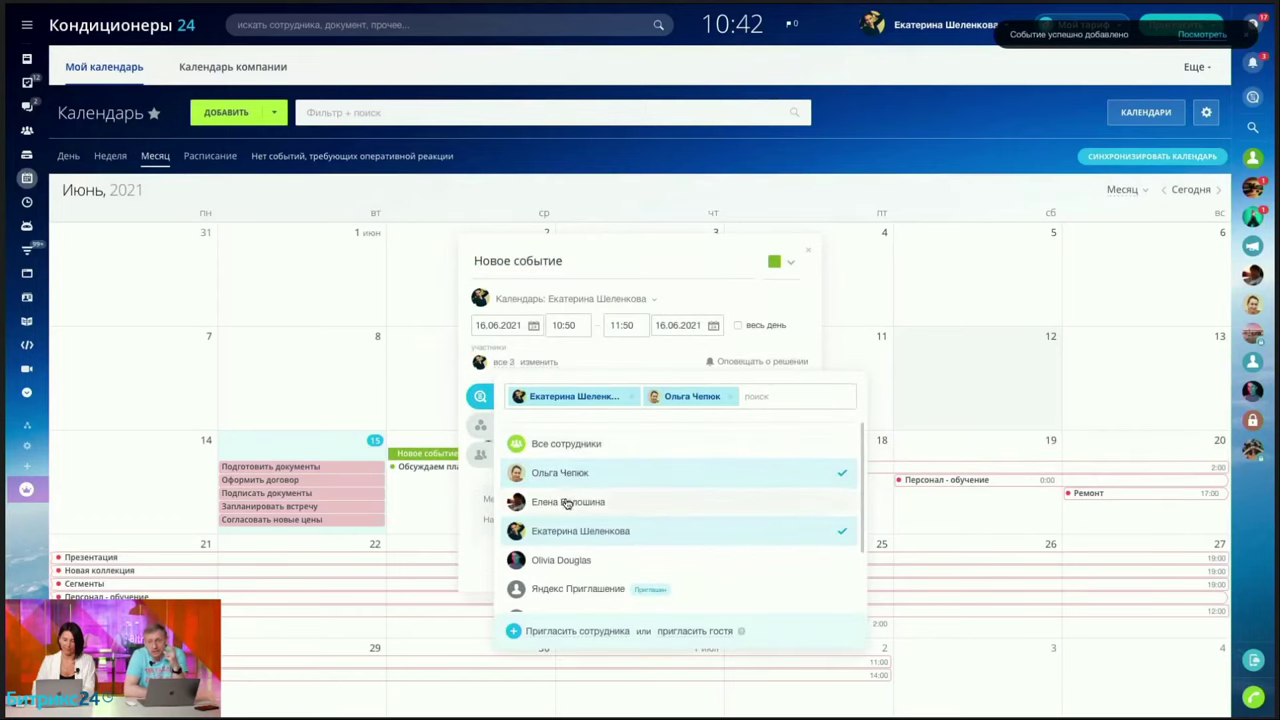
pyautogui.click(568, 502)
pyautogui.click(679, 370)
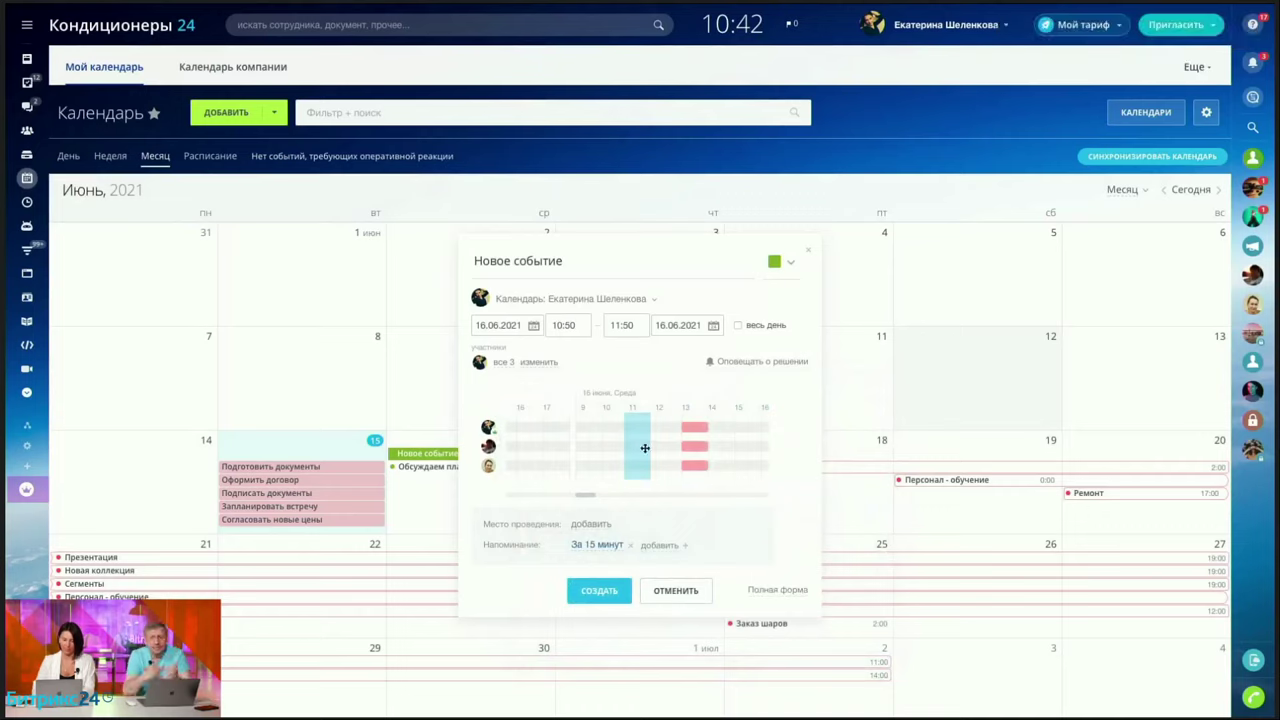
# Move the new event to start at 14:25 in the participants' availability chart, extend its end to 16:10, and create it
pyautogui.moveTo(686, 450)
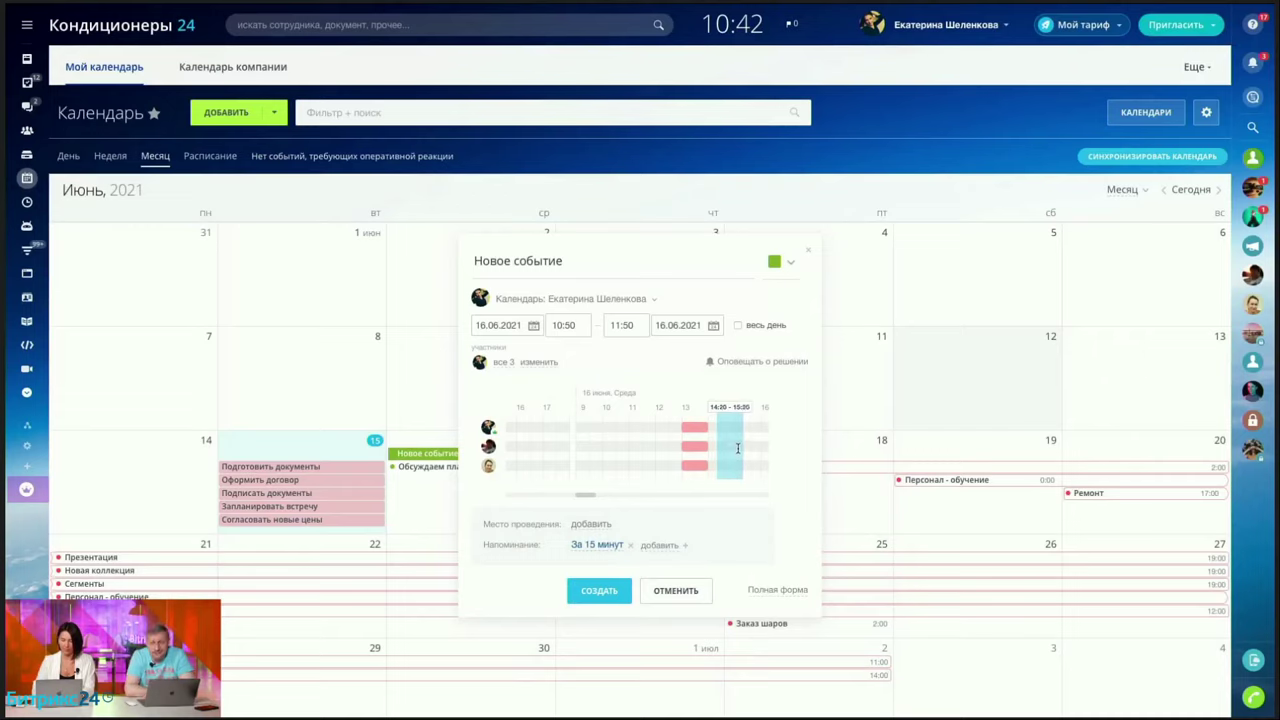
pyautogui.click(740, 448)
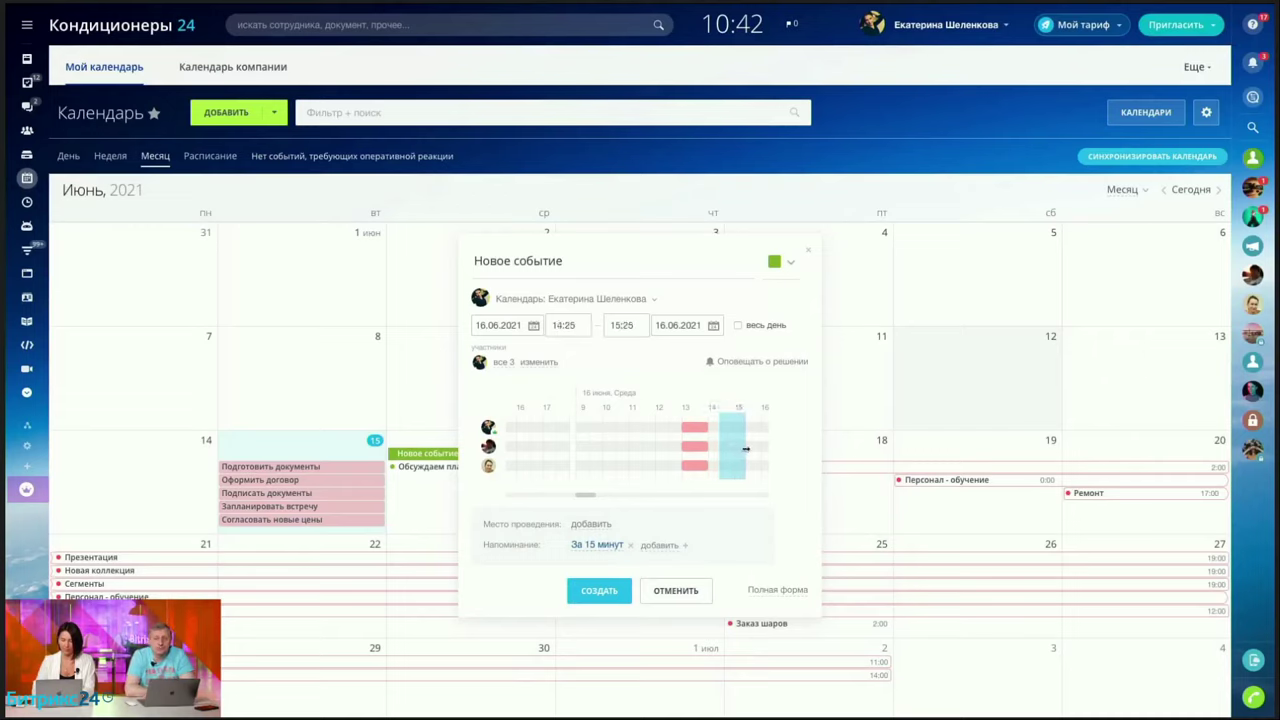
pyautogui.moveTo(750, 449); pyautogui.dragTo(748, 449)
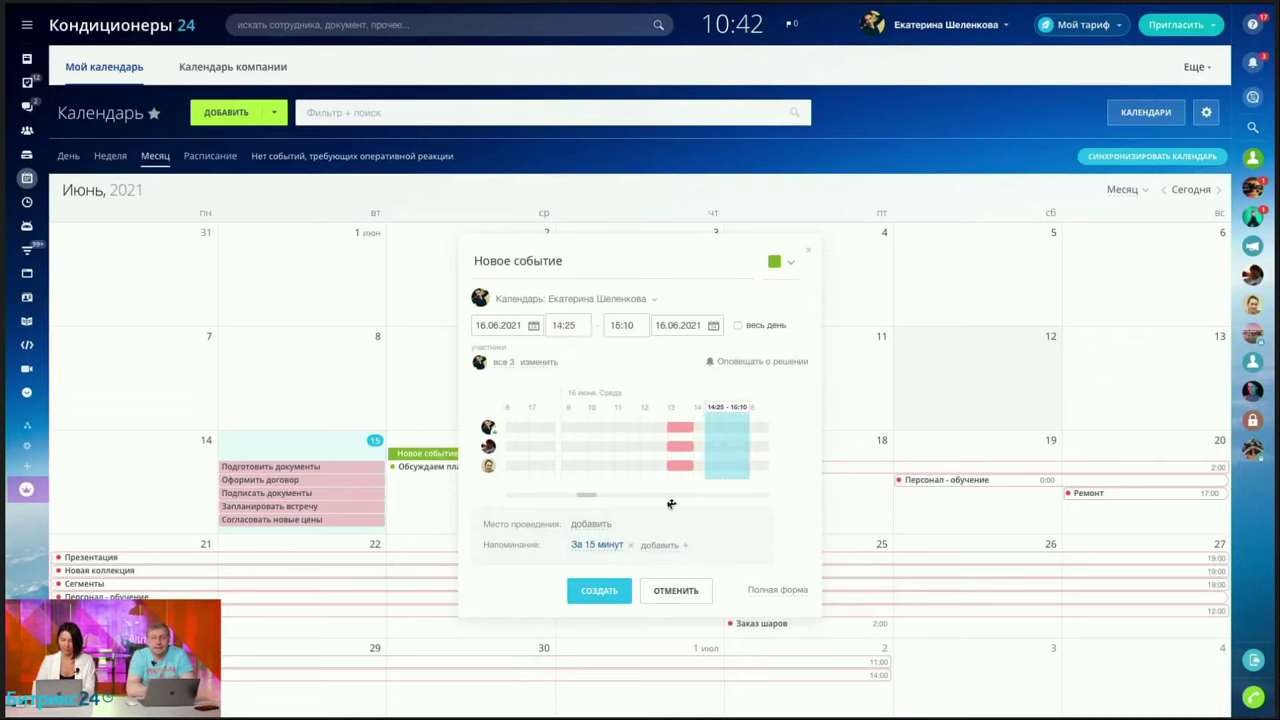
pyautogui.click(599, 590)
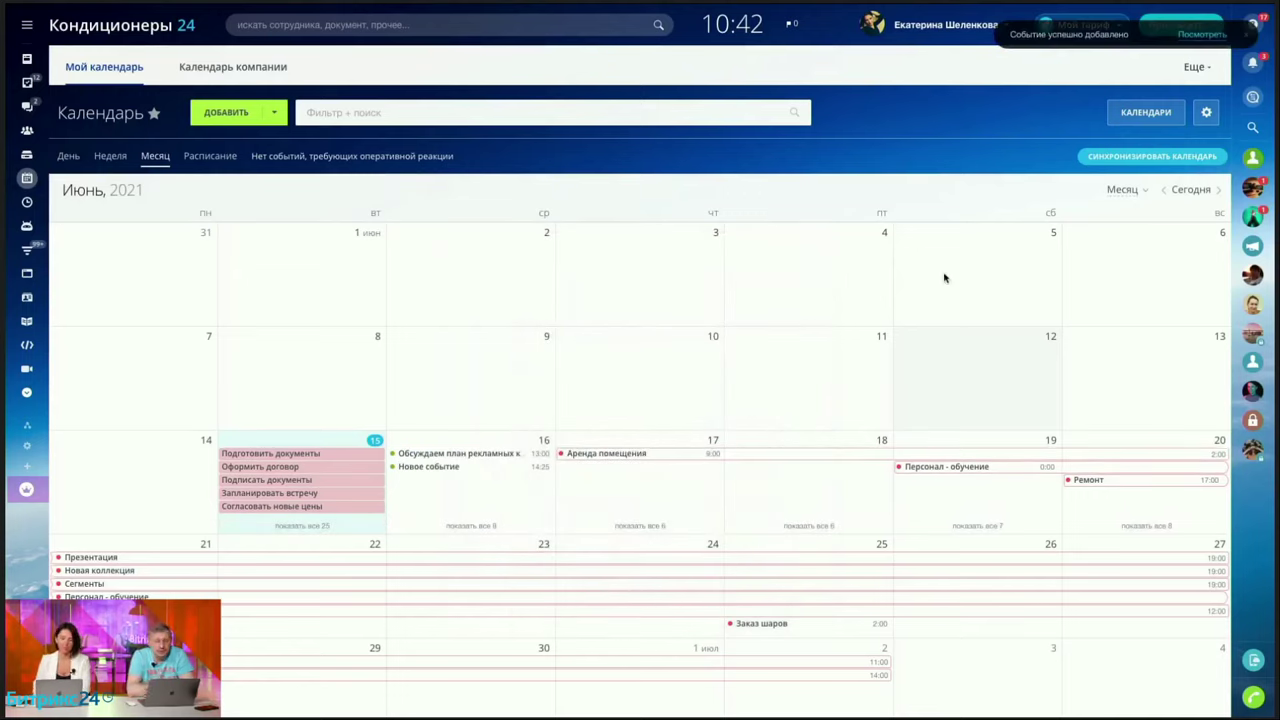
# View the calendar synchronization options and the iPhone calendar connection page, and return to the calendar
pyautogui.click(1157, 160)
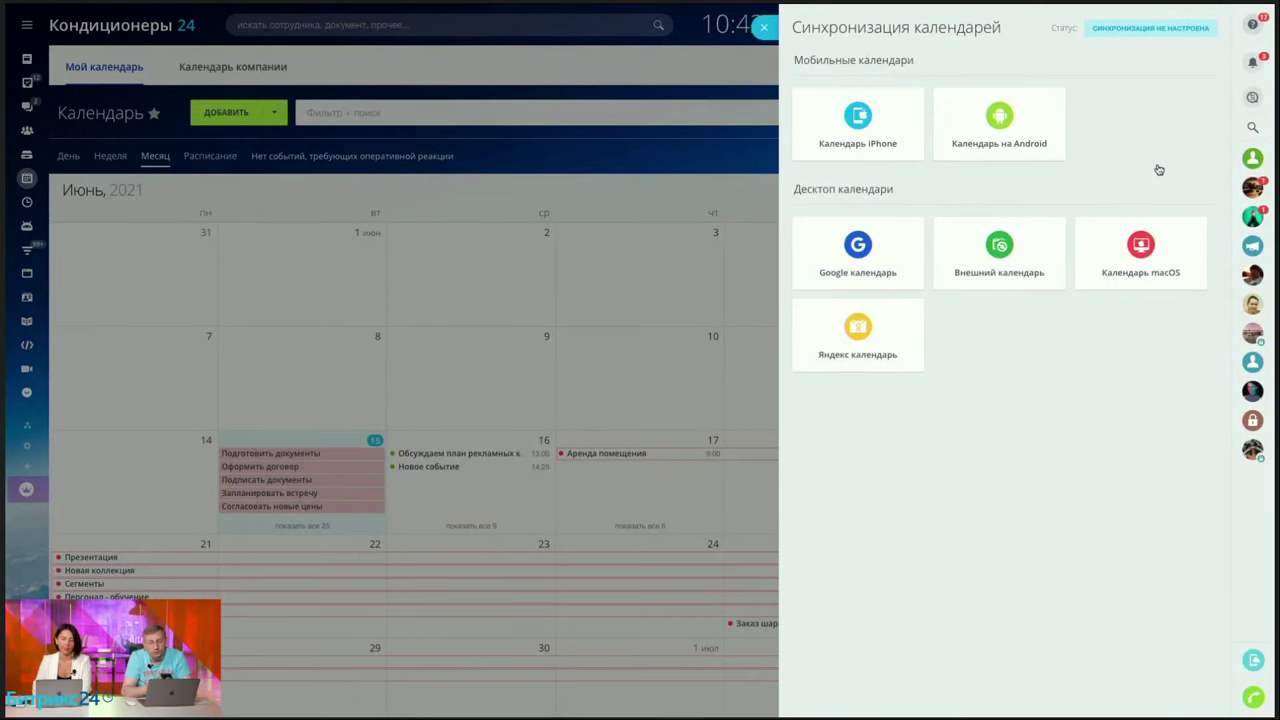
pyautogui.click(890, 140)
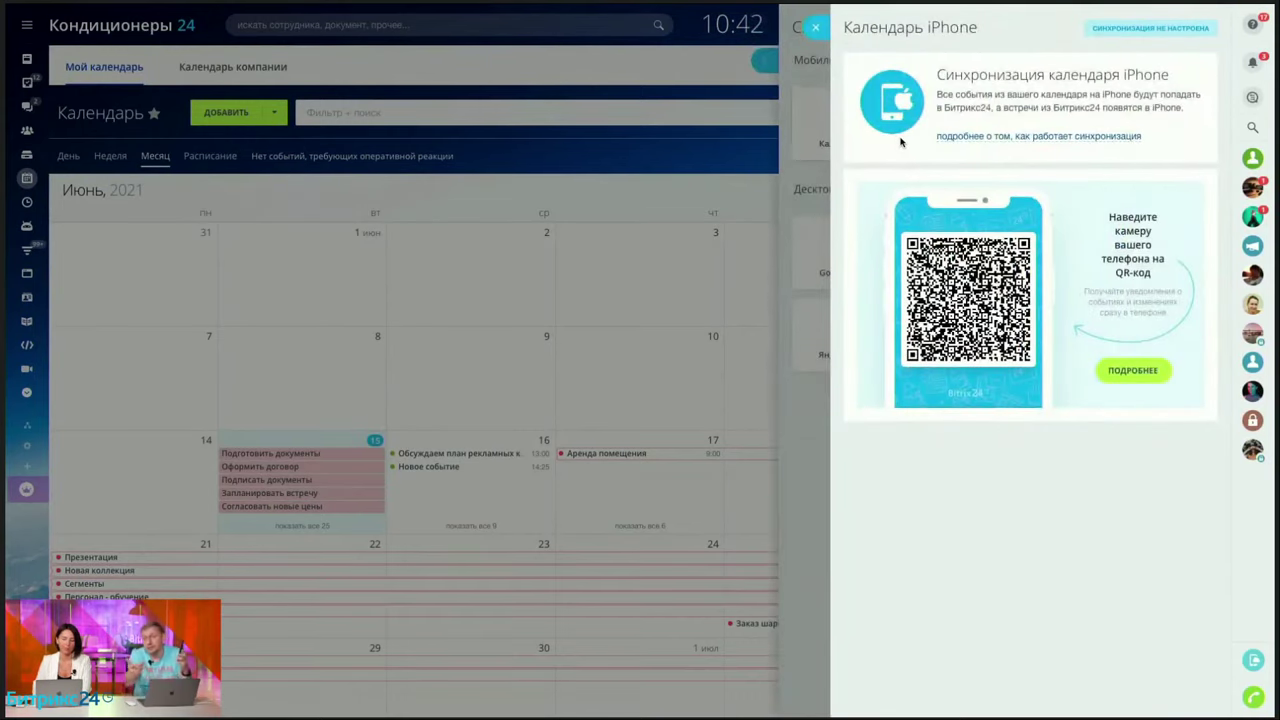
pyautogui.click(816, 28)
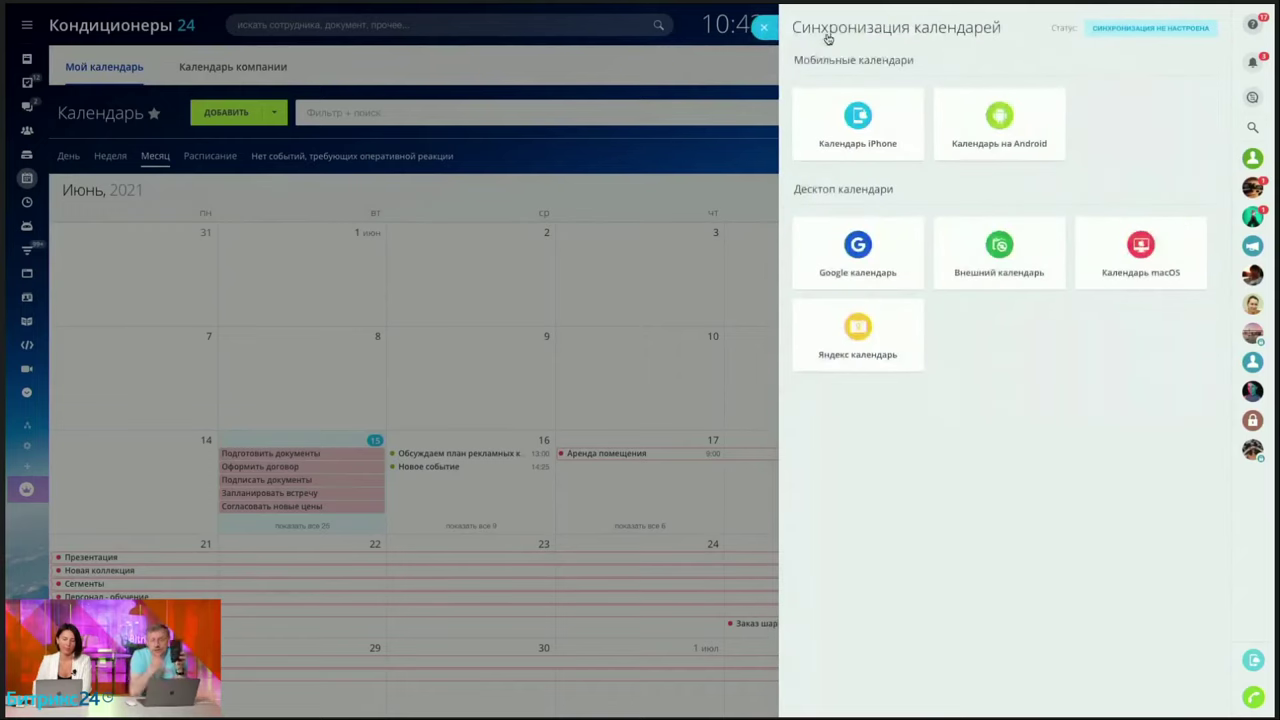
pyautogui.click(764, 28)
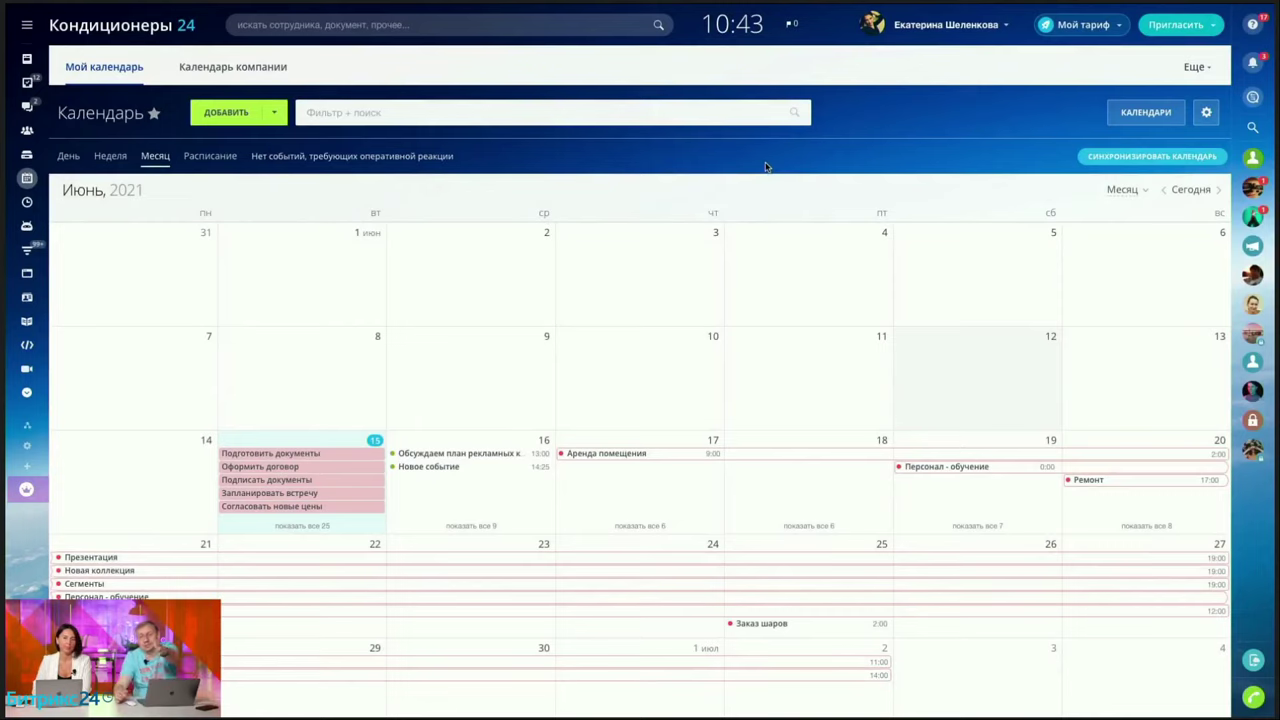
# Open the participants' chat from the event «Обсуждаем план рекламных кампаний», view the chat of the task «Рекламные кампании на лето», and return to the event chat
pyautogui.click(436, 455)
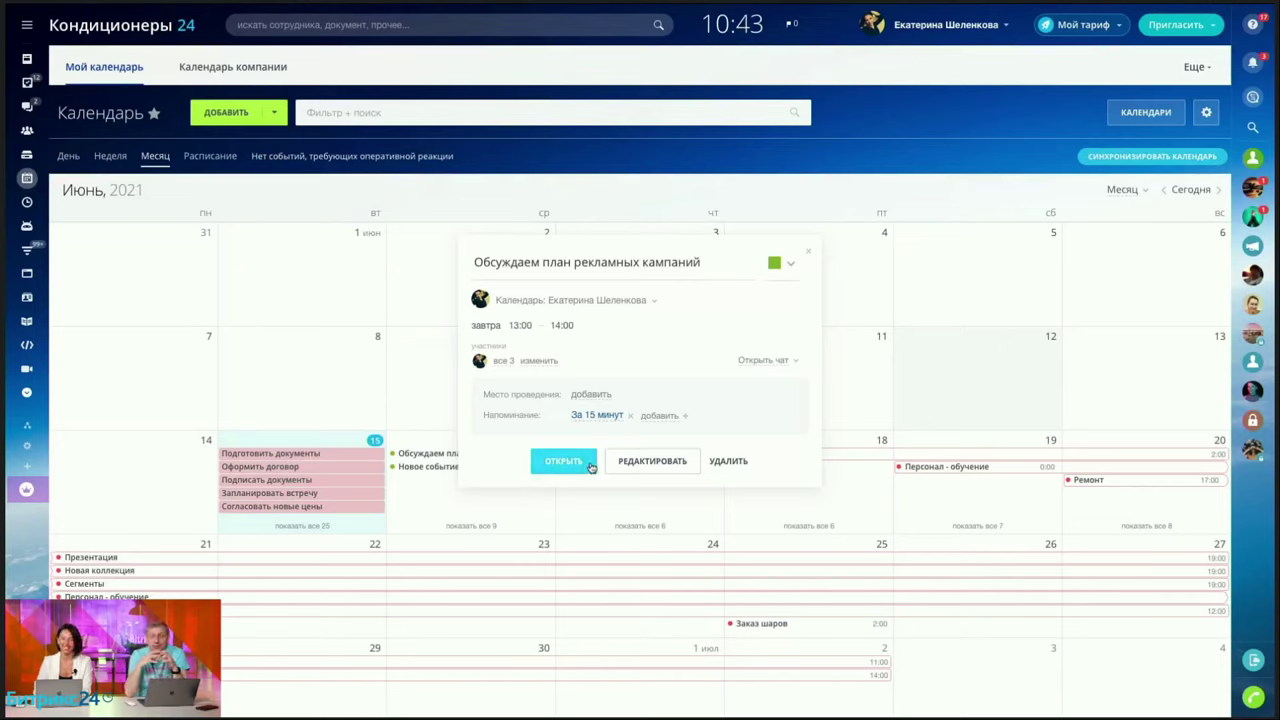
pyautogui.click(795, 364)
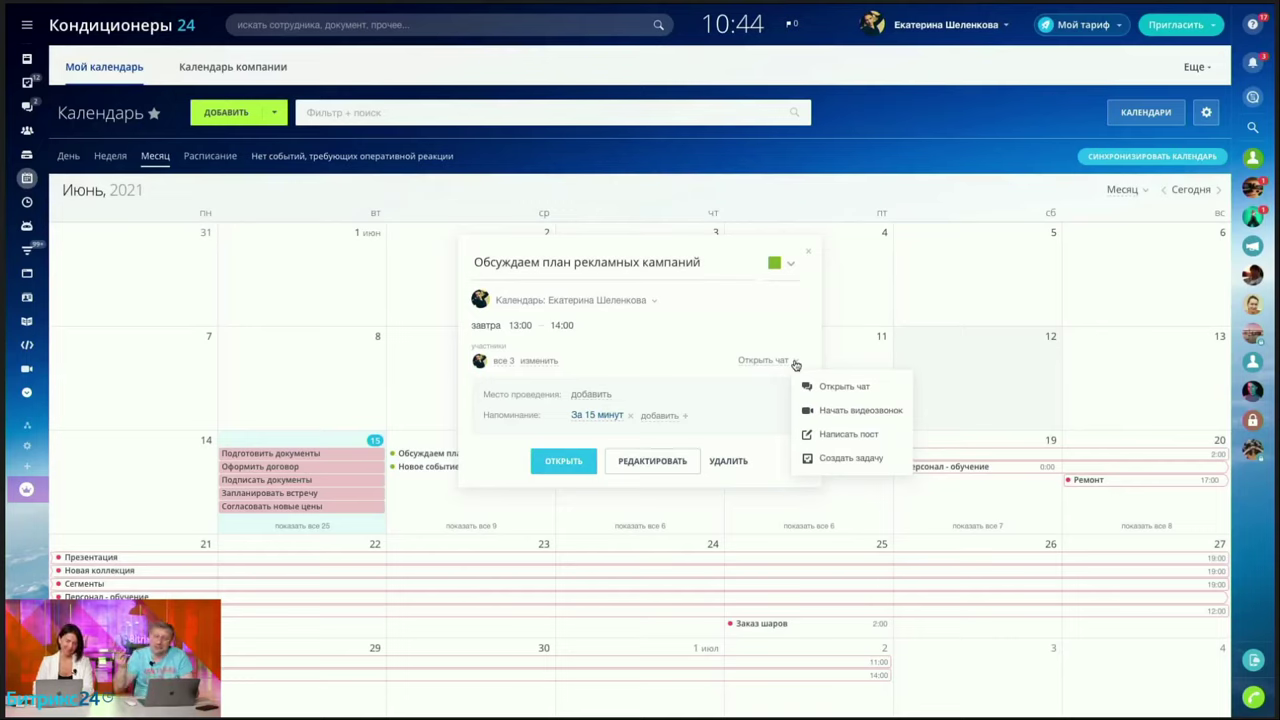
pyautogui.click(845, 387)
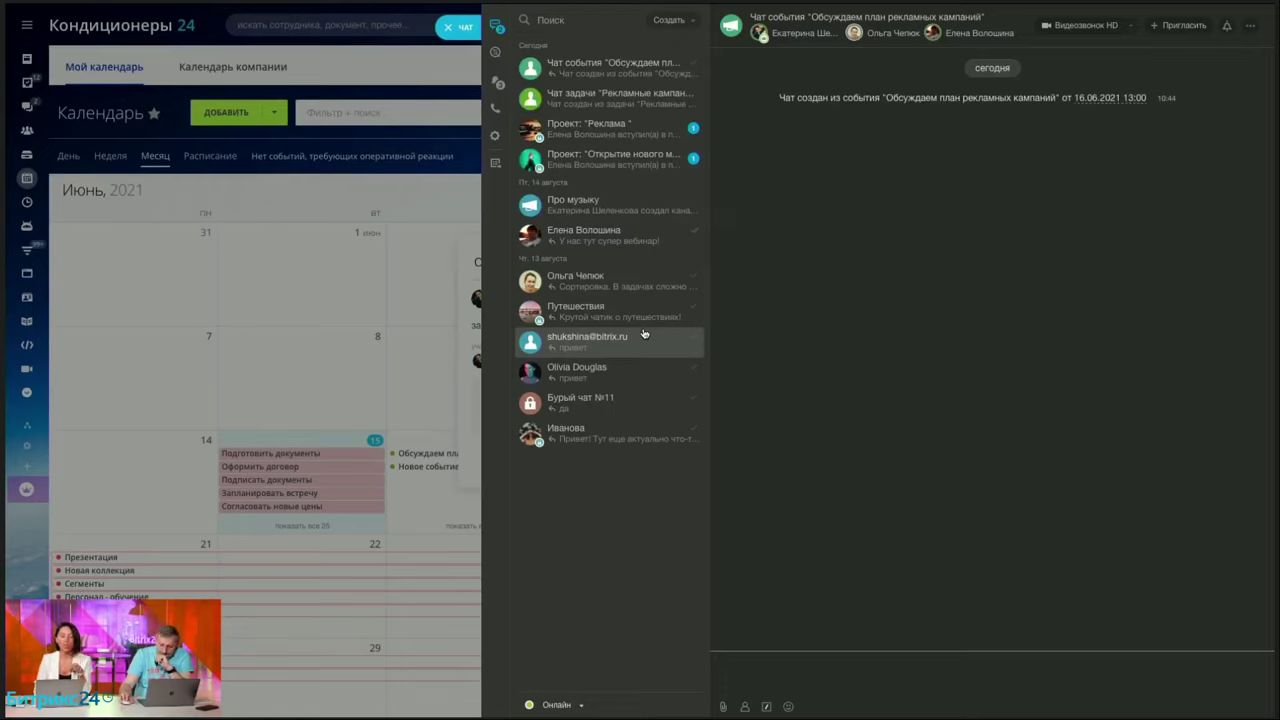
pyautogui.click(640, 100)
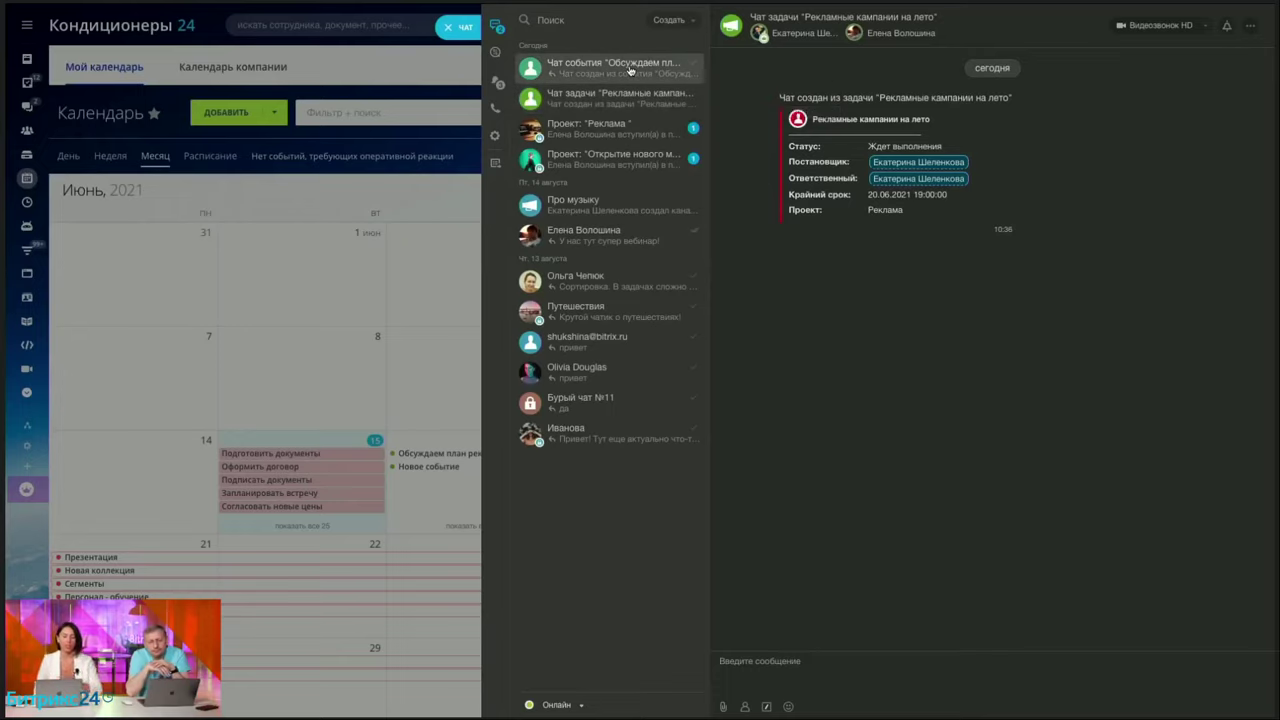
pyautogui.click(630, 68)
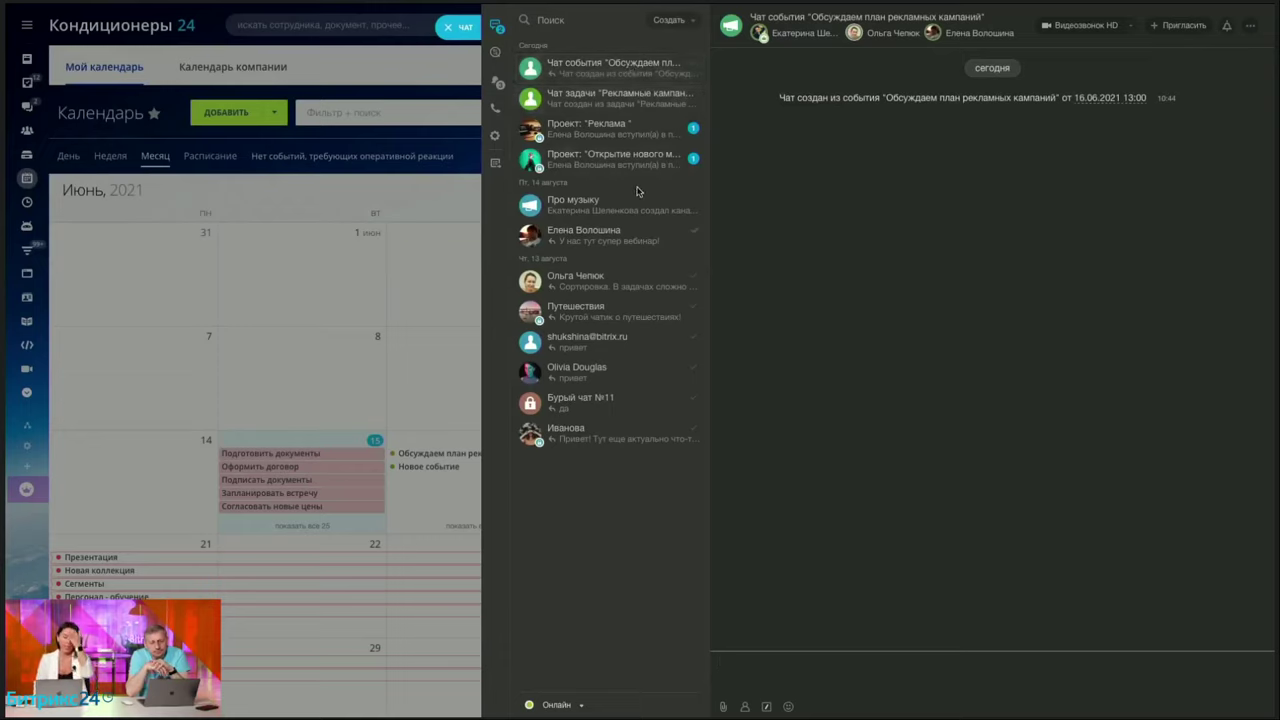
# Prepare an HD video conference with two colleagues invited, cancel it, and close the messenger
pyautogui.click(670, 20)
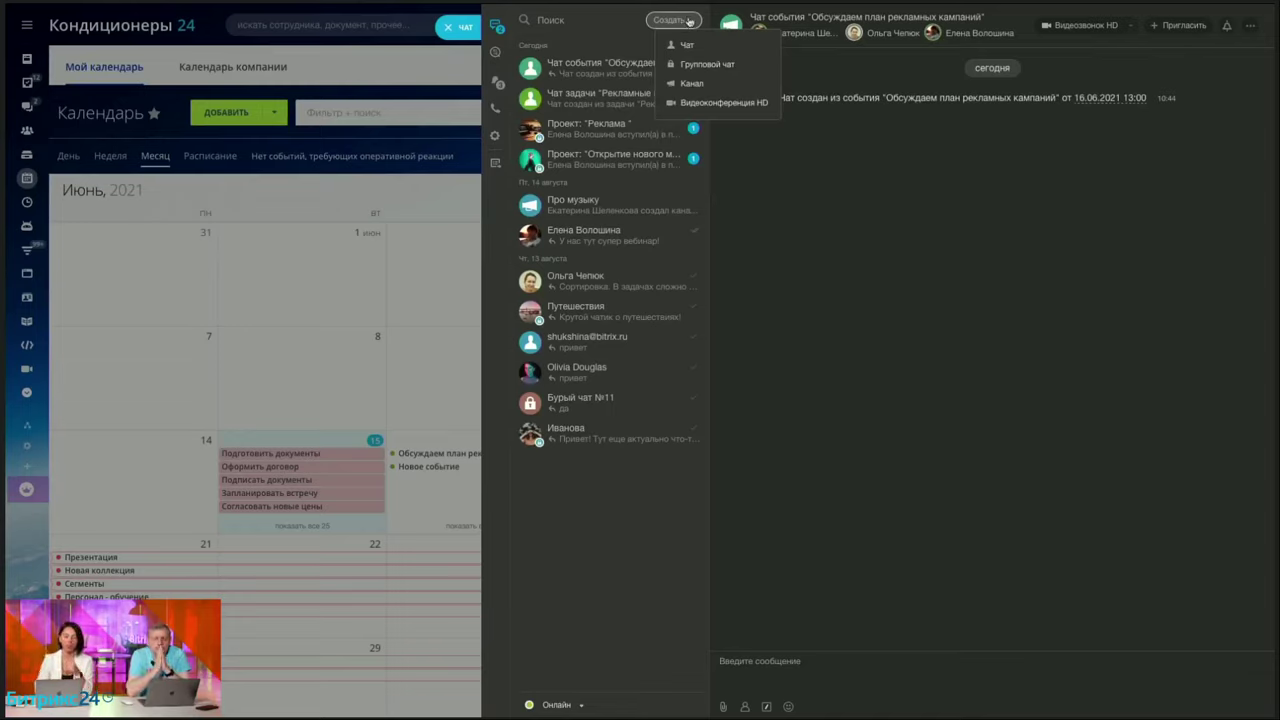
pyautogui.click(718, 102)
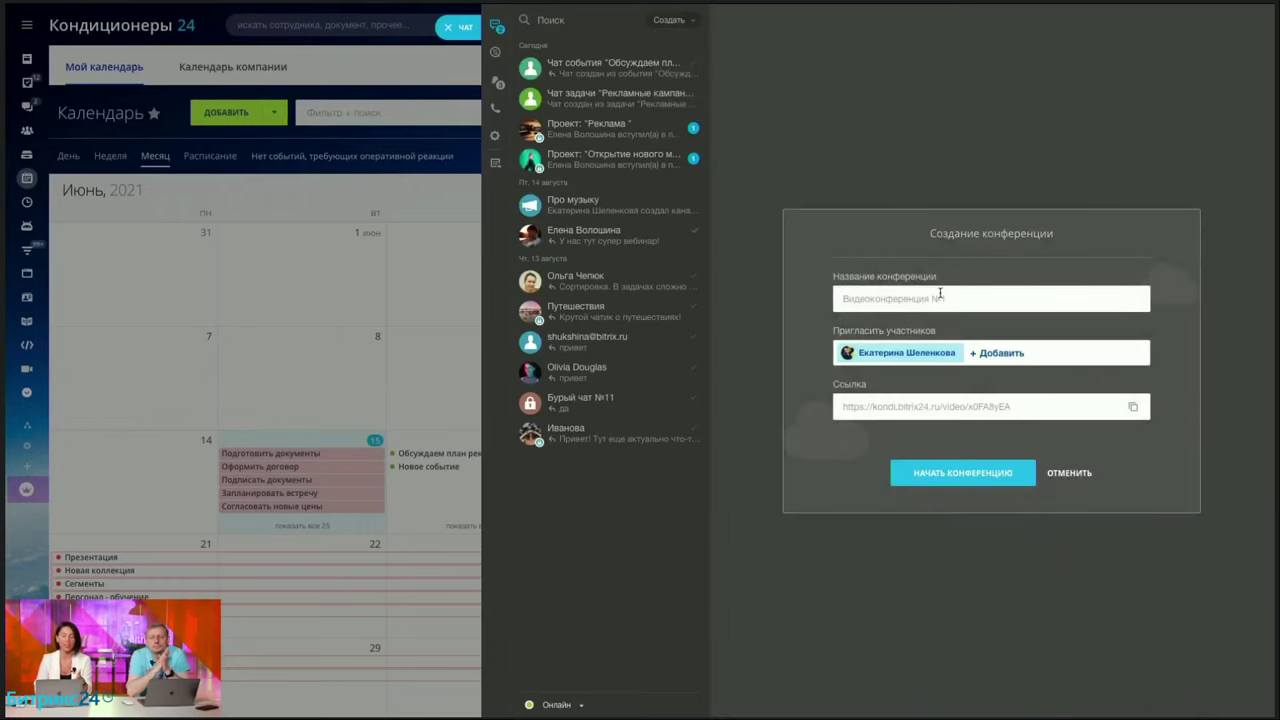
pyautogui.click(995, 354)
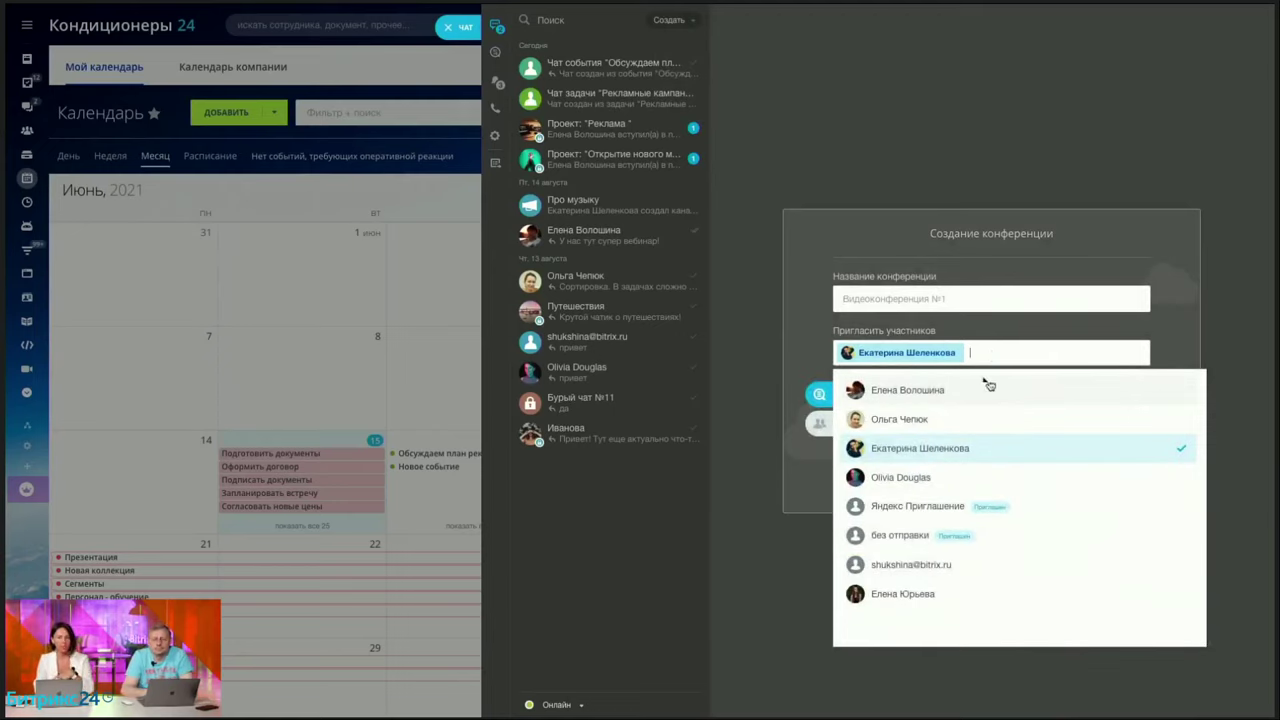
pyautogui.click(929, 420)
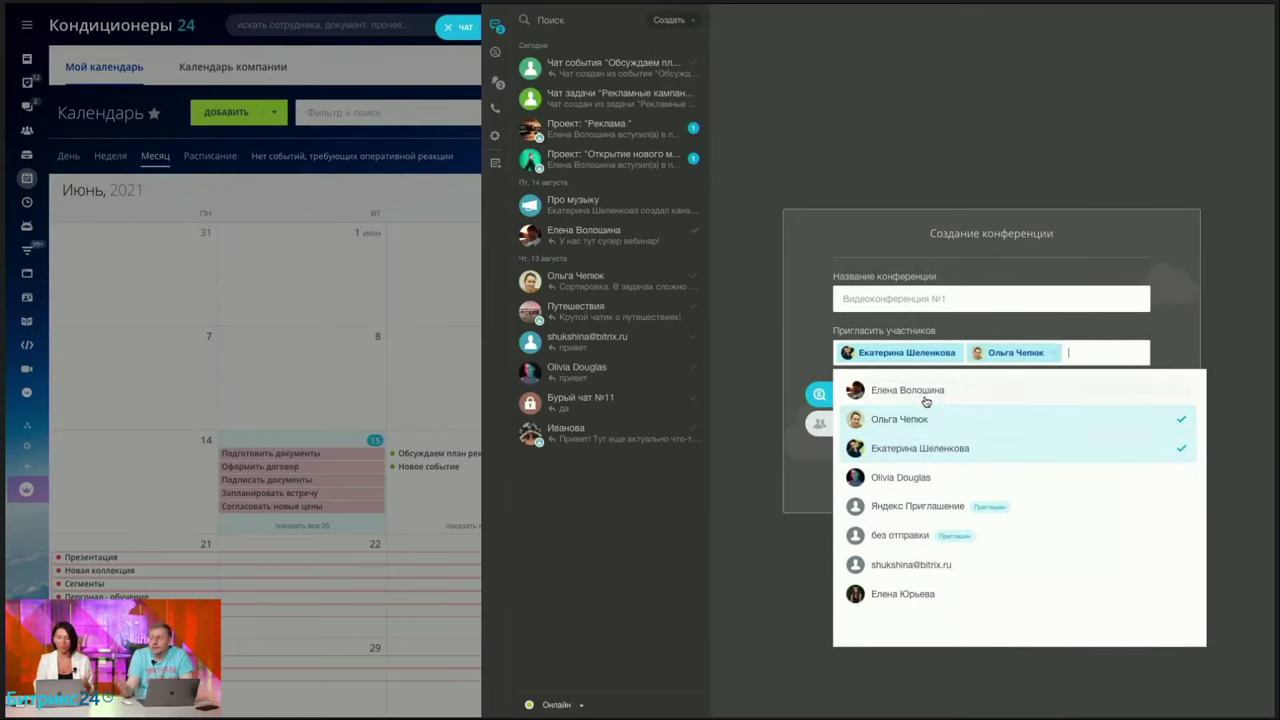
pyautogui.click(926, 399)
pyautogui.click(778, 361)
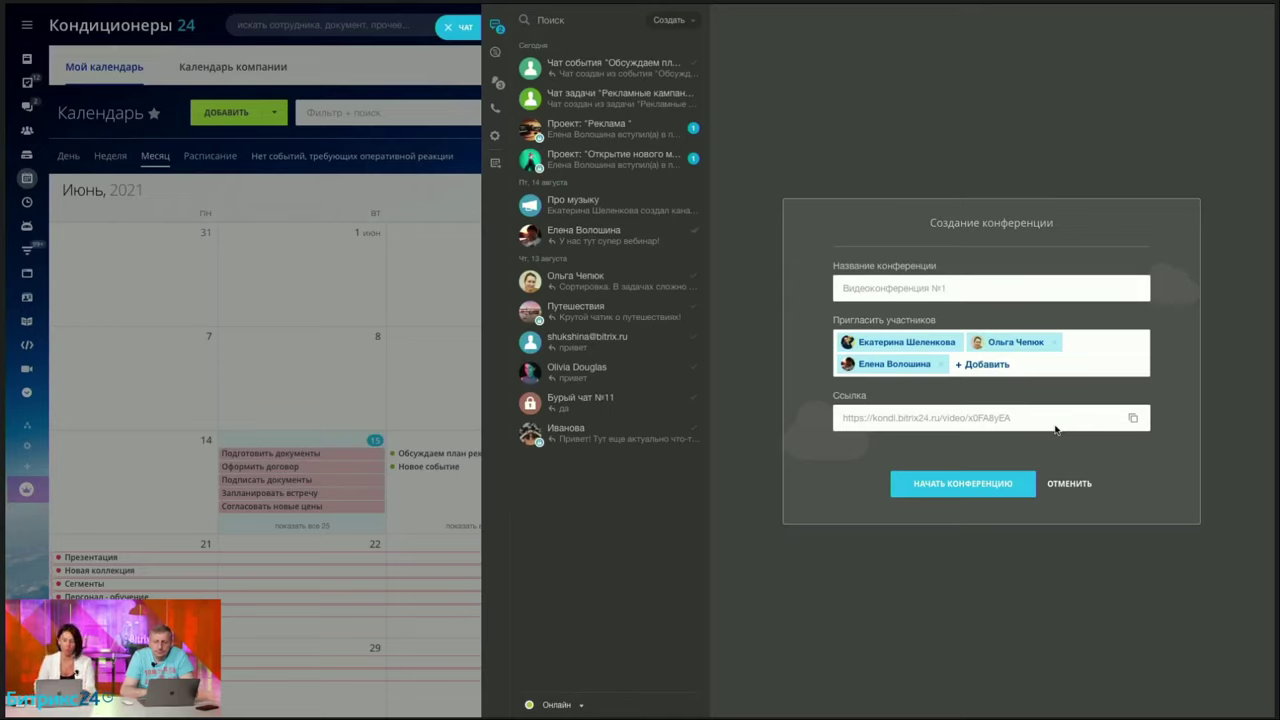
pyautogui.click(1069, 484)
pyautogui.press('Escape')
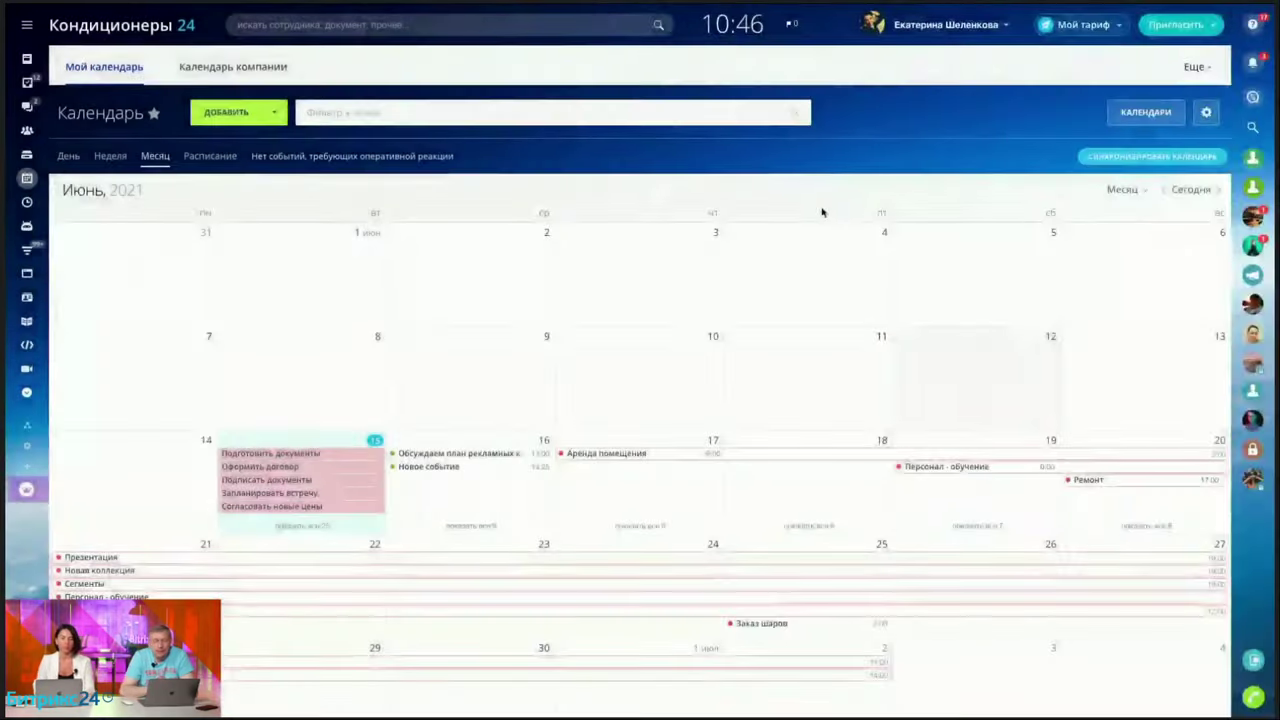
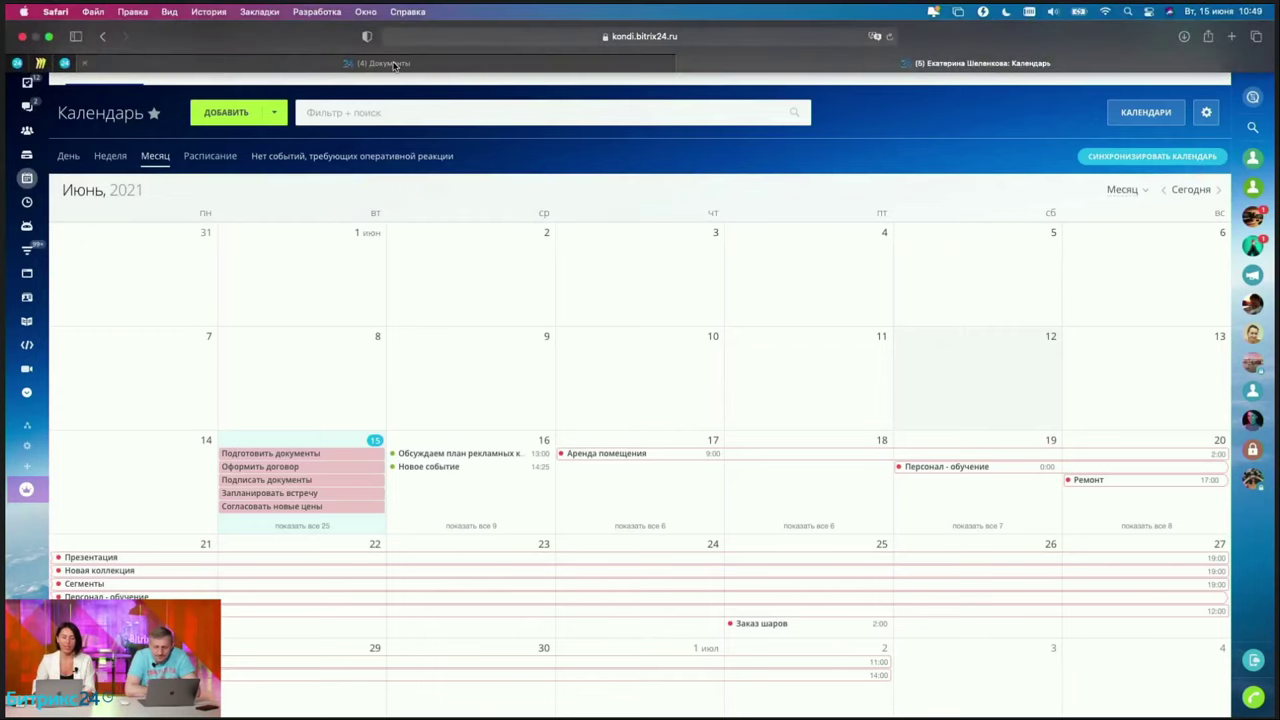
# Open «Договор_об_оказании_услуг.docx» from the documents list, move clause 1.1's text into its own paragraph, and number that paragraph 1.2
pyautogui.click(393, 64)
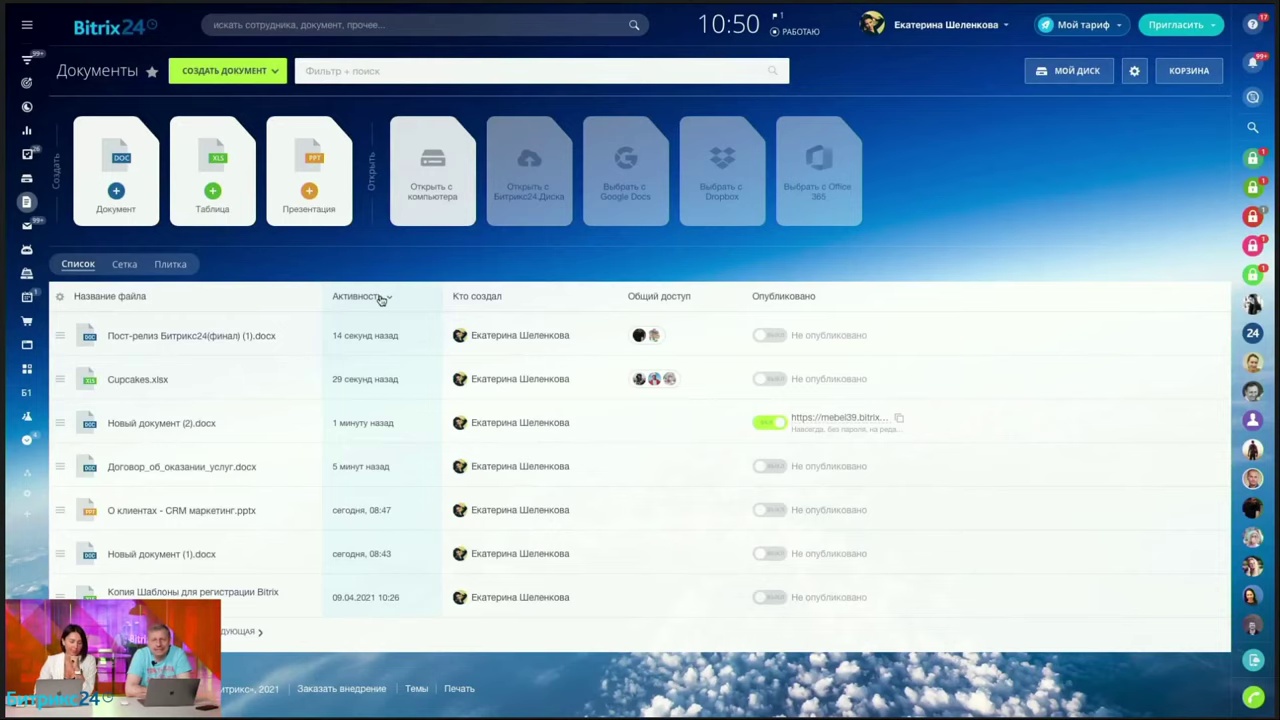
pyautogui.click(125, 468)
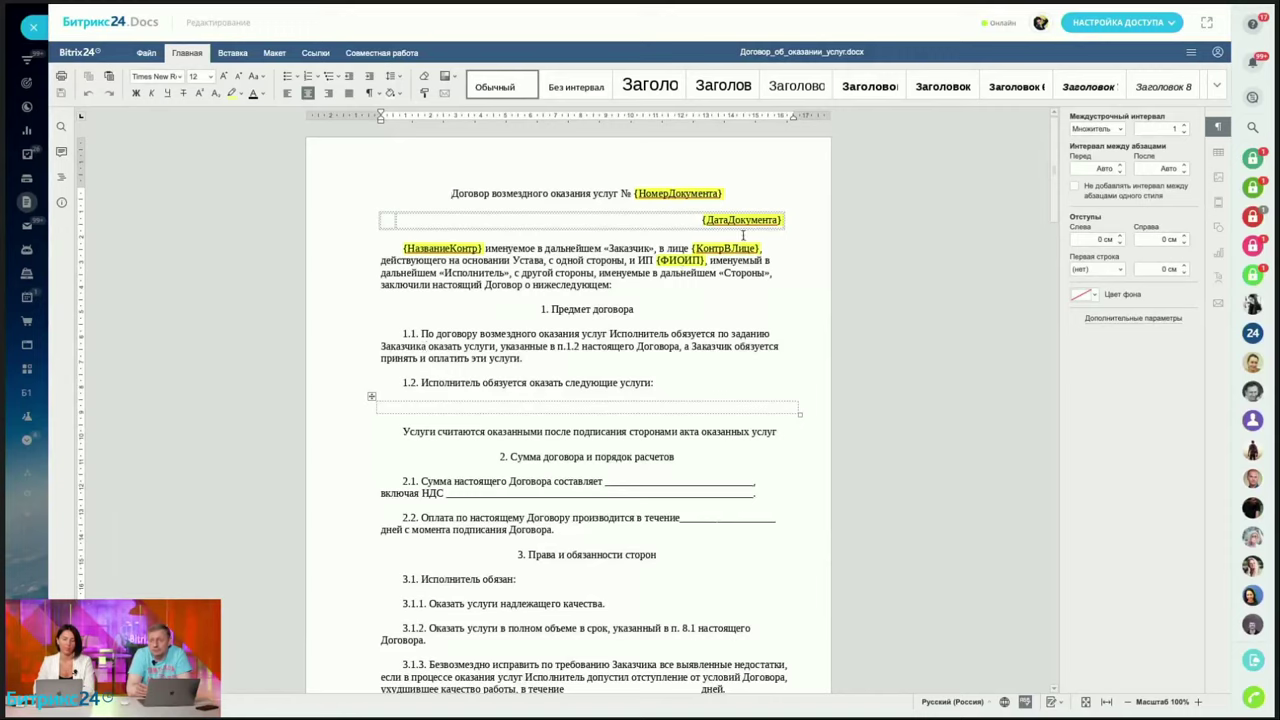
pyautogui.click(420, 333)
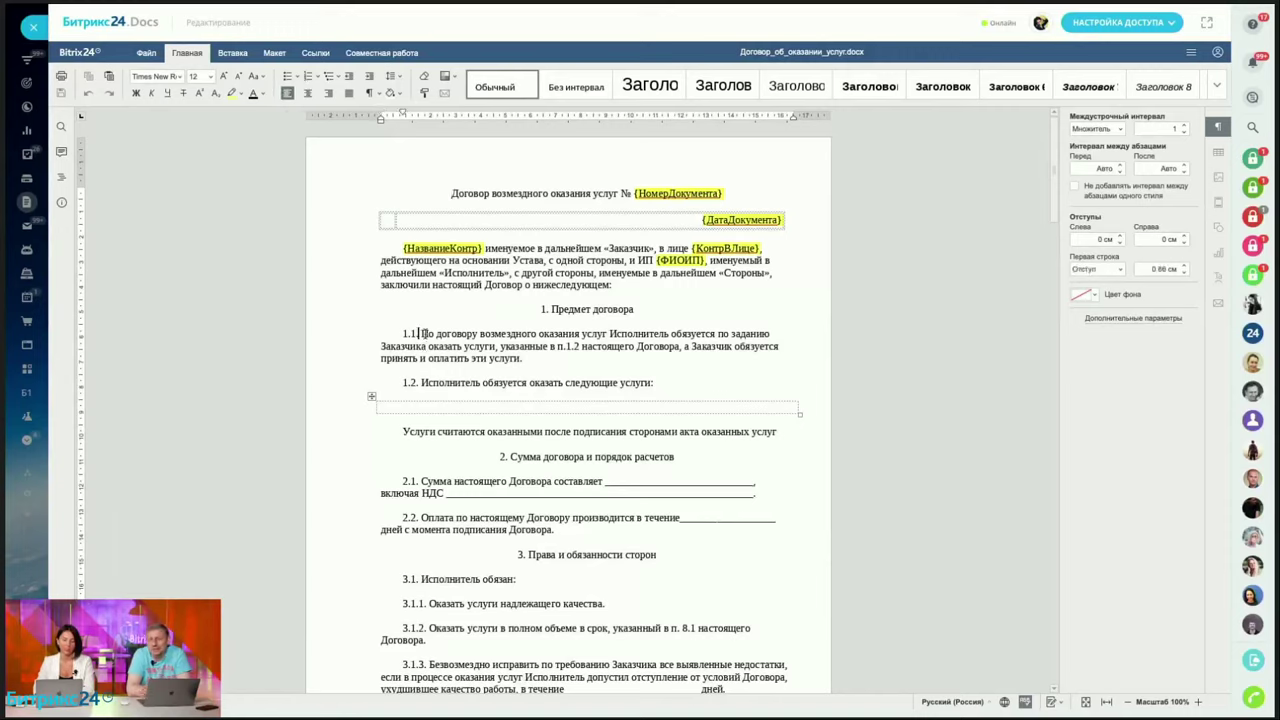
pyautogui.press('Return')
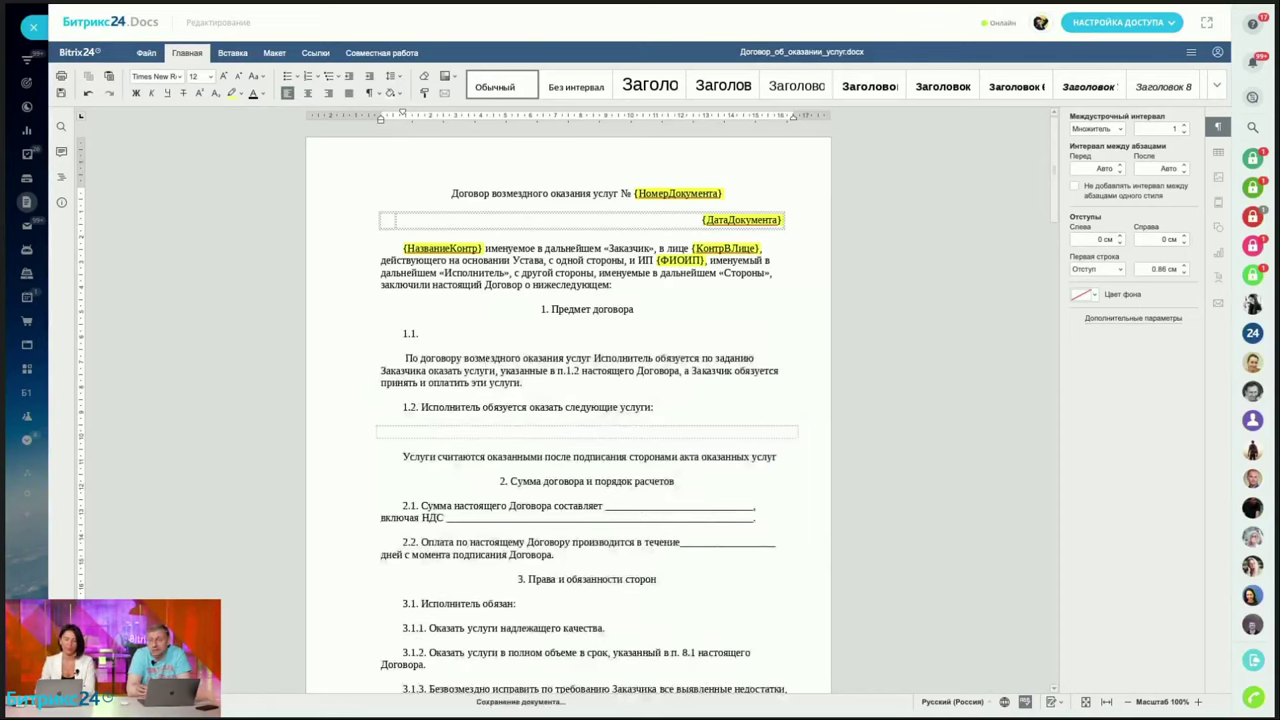
pyautogui.write('1.2')
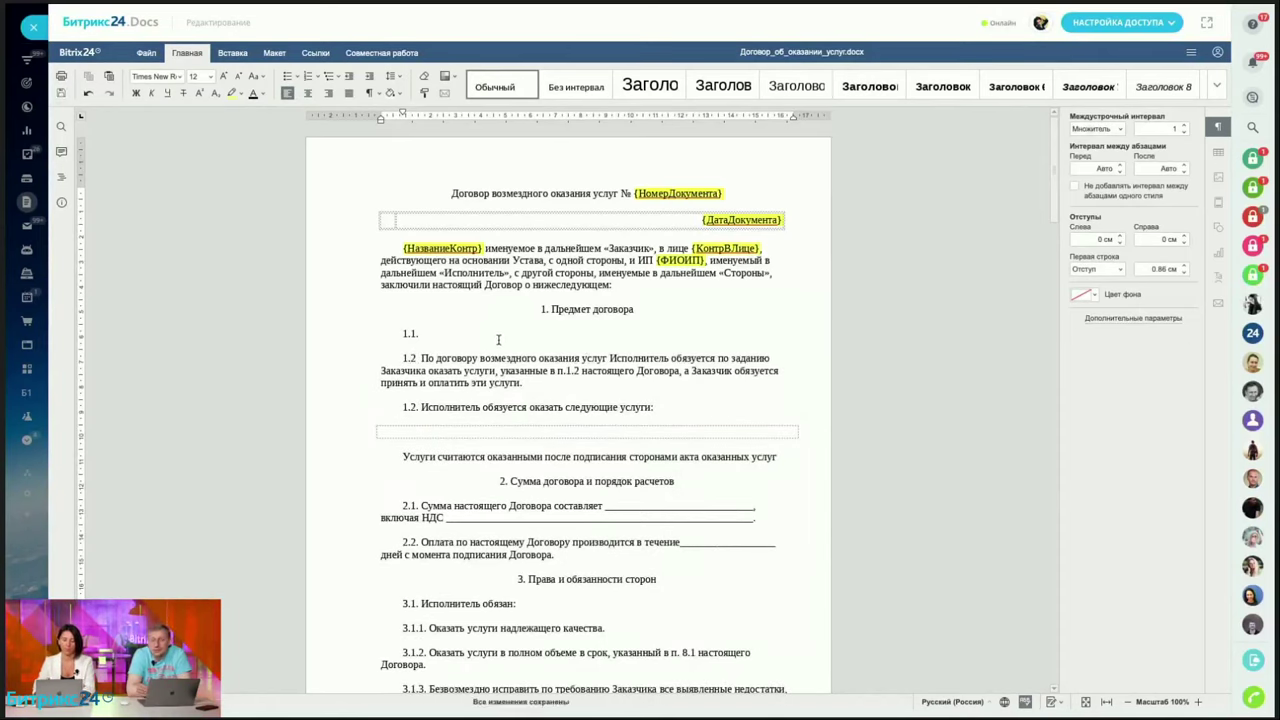
# Write «Нужно добавить условия» as the text of the empty clause 1.1
pyautogui.click(418, 333)
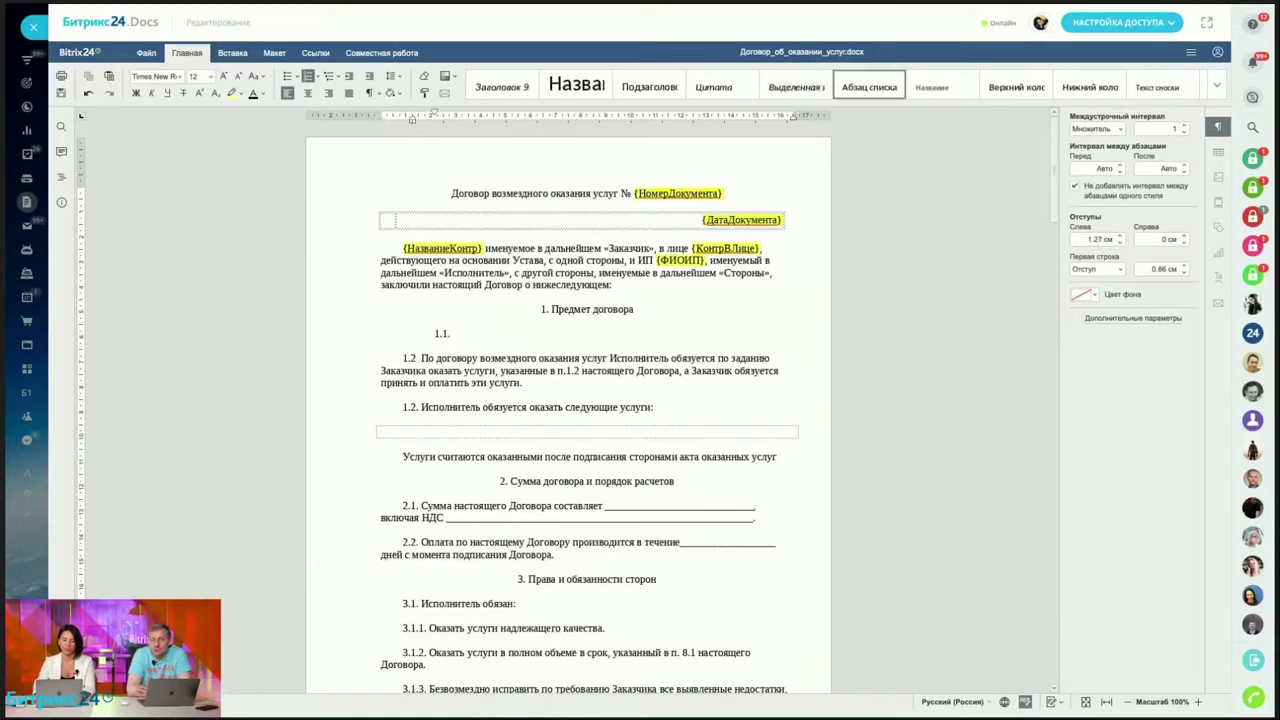
pyautogui.write('Нужго')
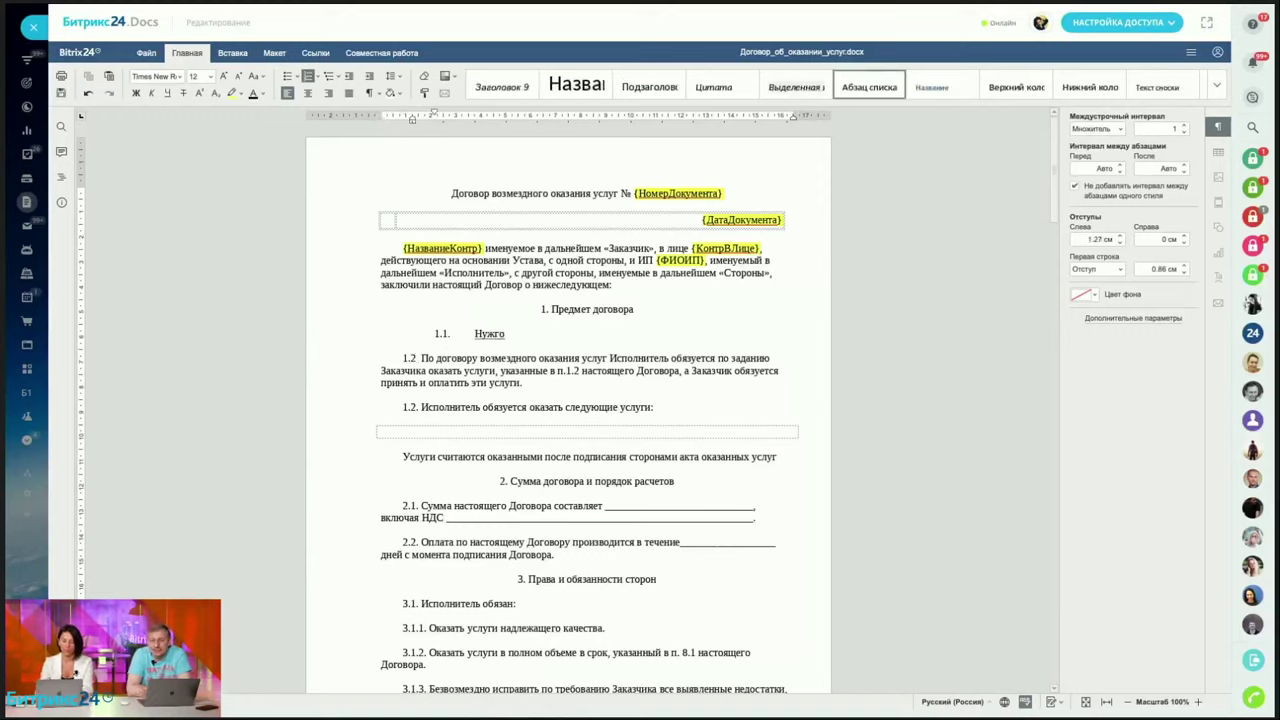
pyautogui.press('BackSpace')
pyautogui.press('BackSpace')
pyautogui.write('но добавить условия')
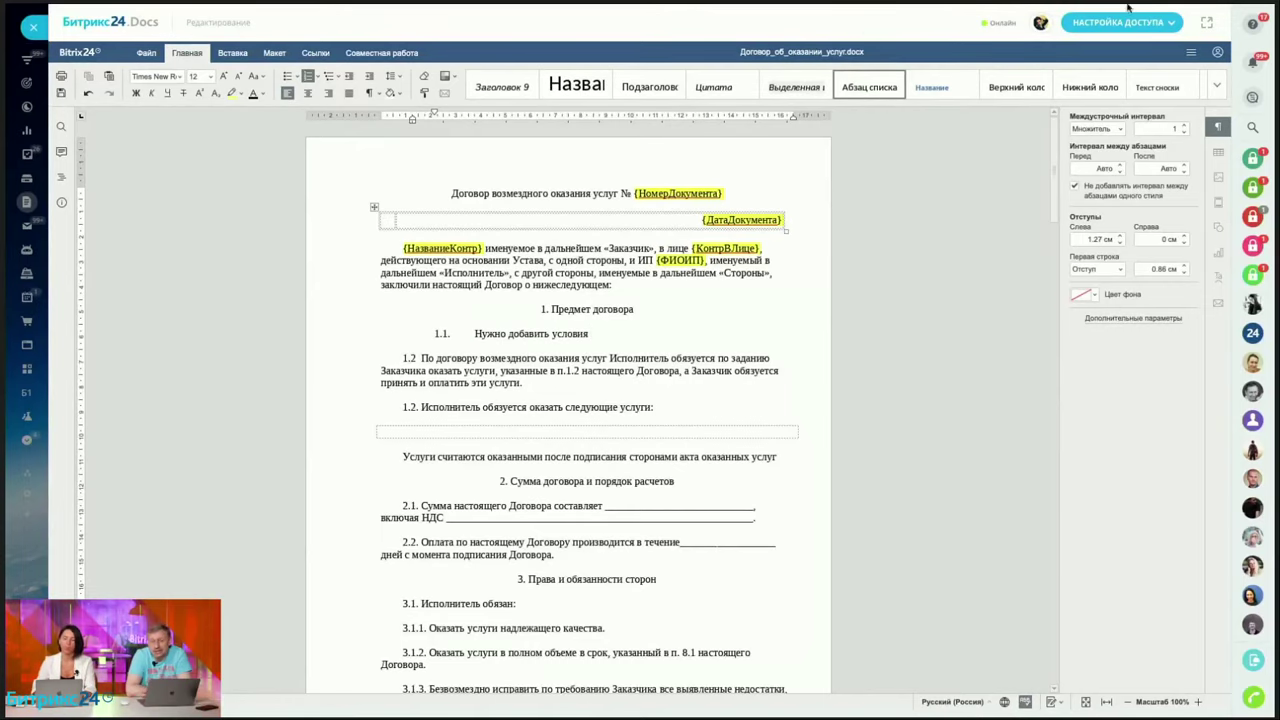
# Share the contract with two colleagues, giving both the «Редактирование» access right, and save the sharing settings
pyautogui.click(1124, 22)
pyautogui.click(1126, 74)
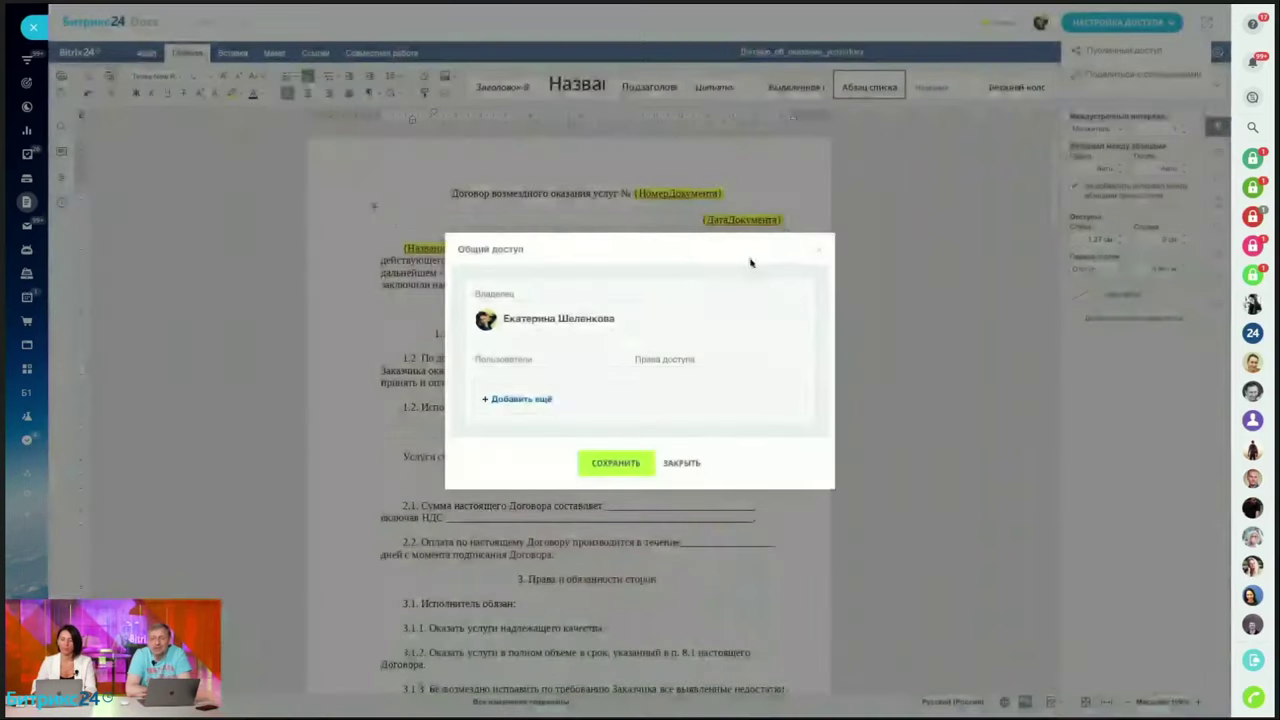
pyautogui.click(538, 402)
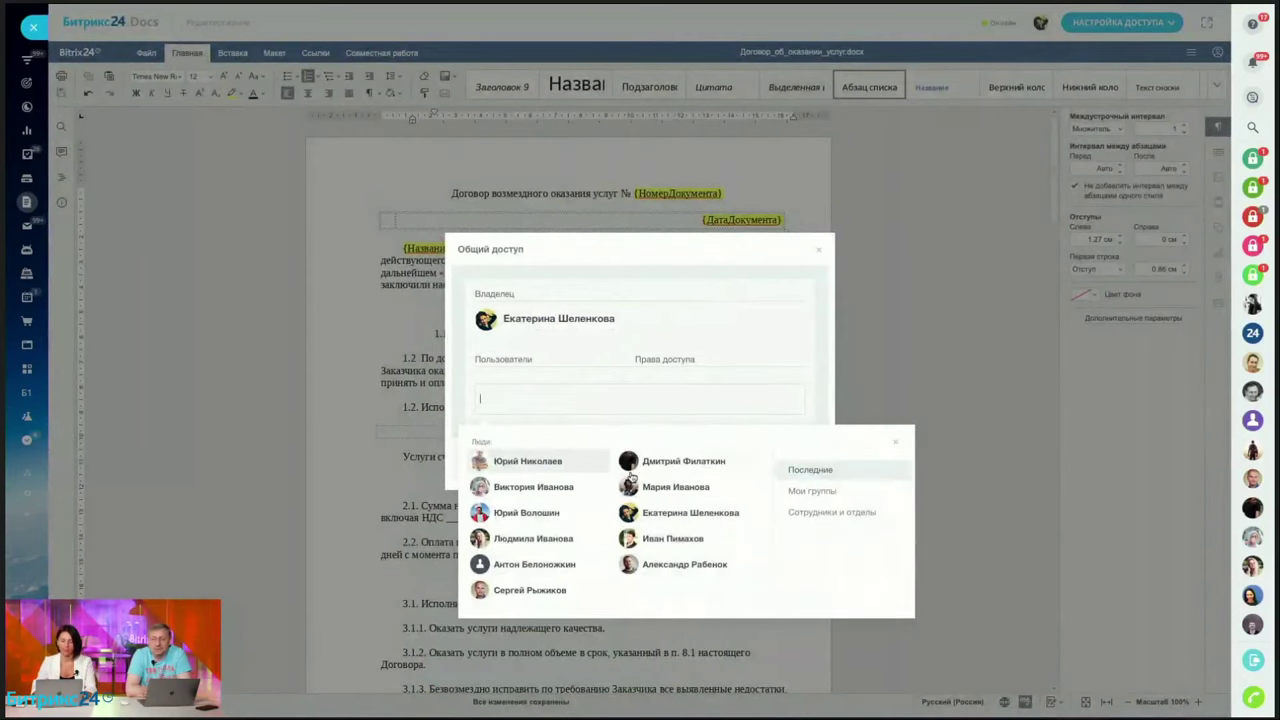
pyautogui.click(545, 513)
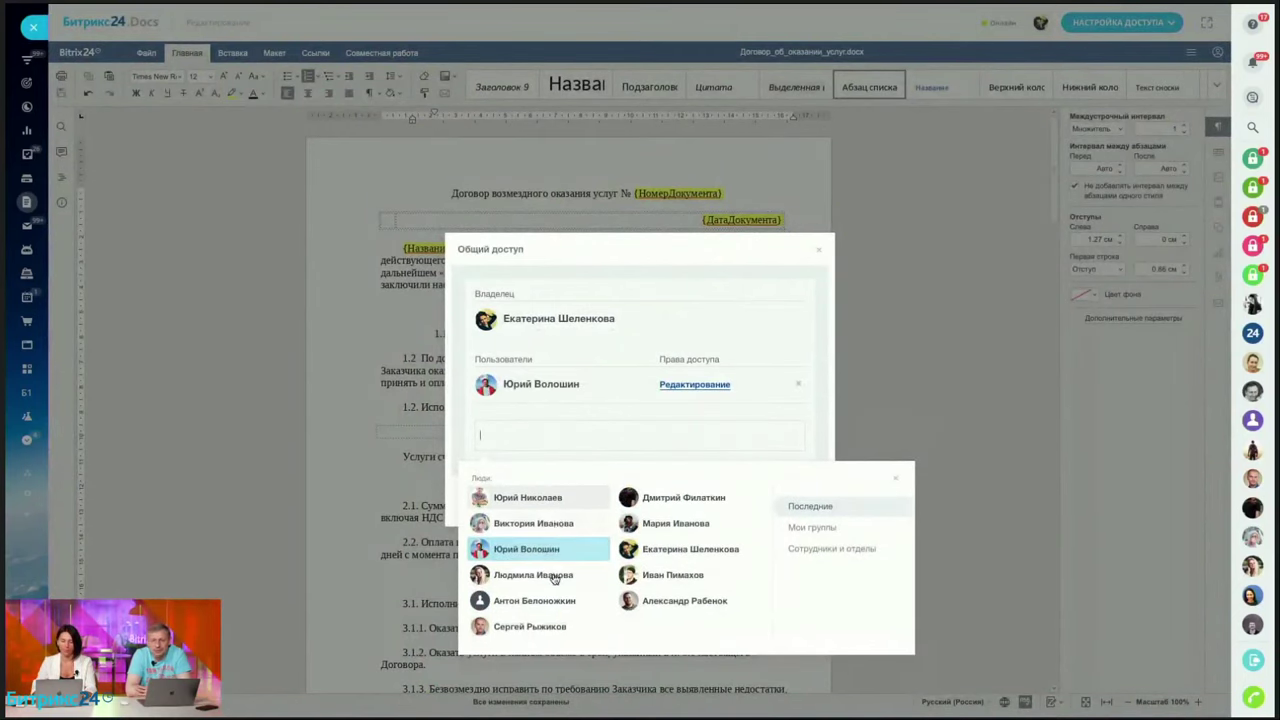
pyautogui.click(555, 576)
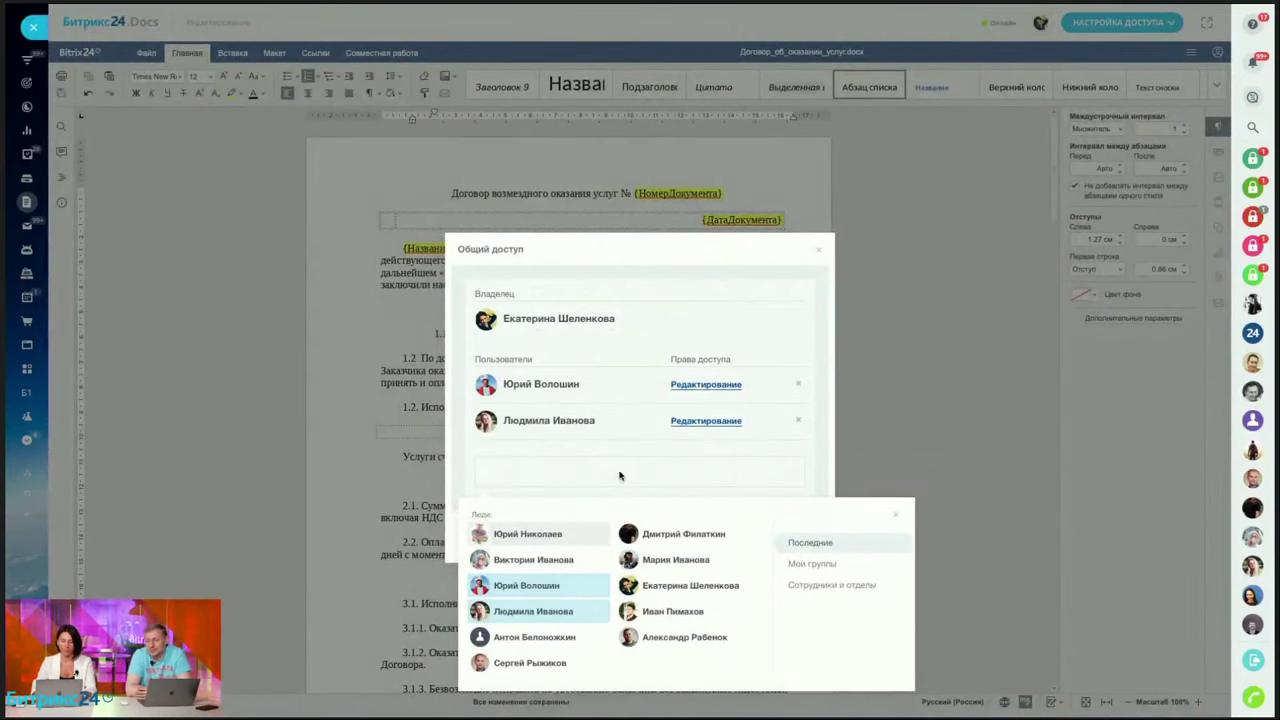
pyautogui.click(693, 448)
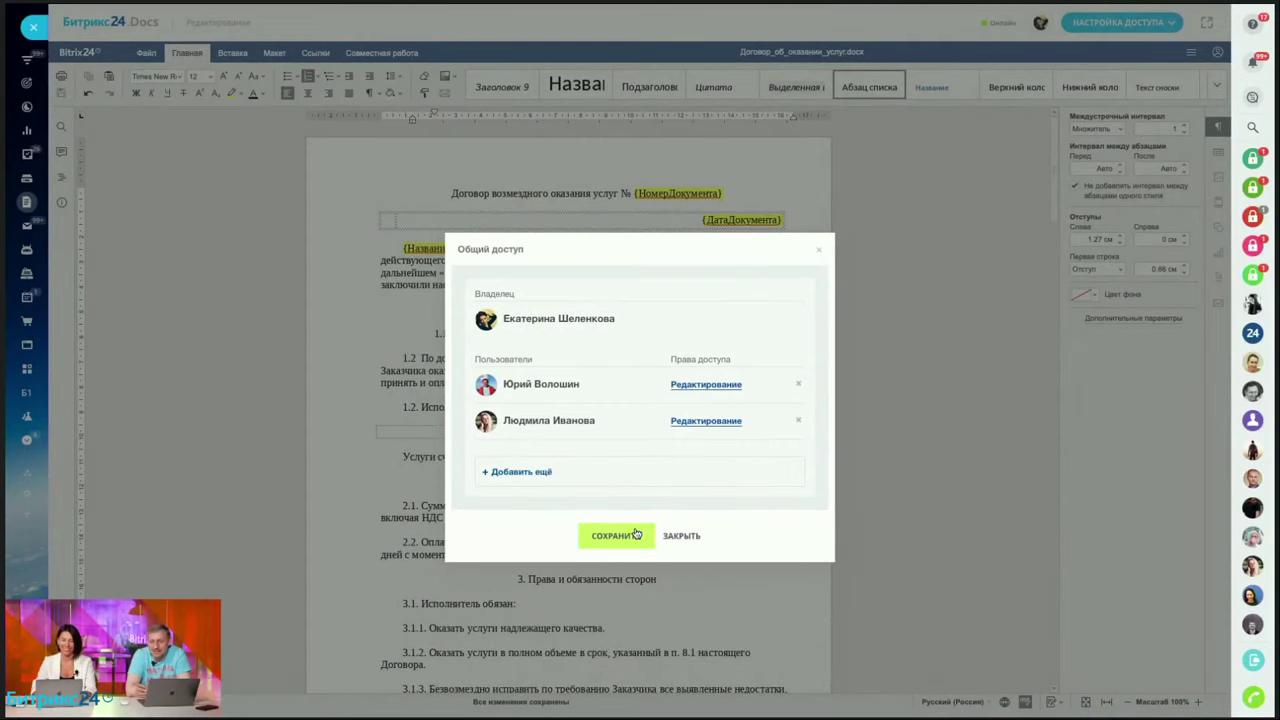
pyautogui.click(635, 534)
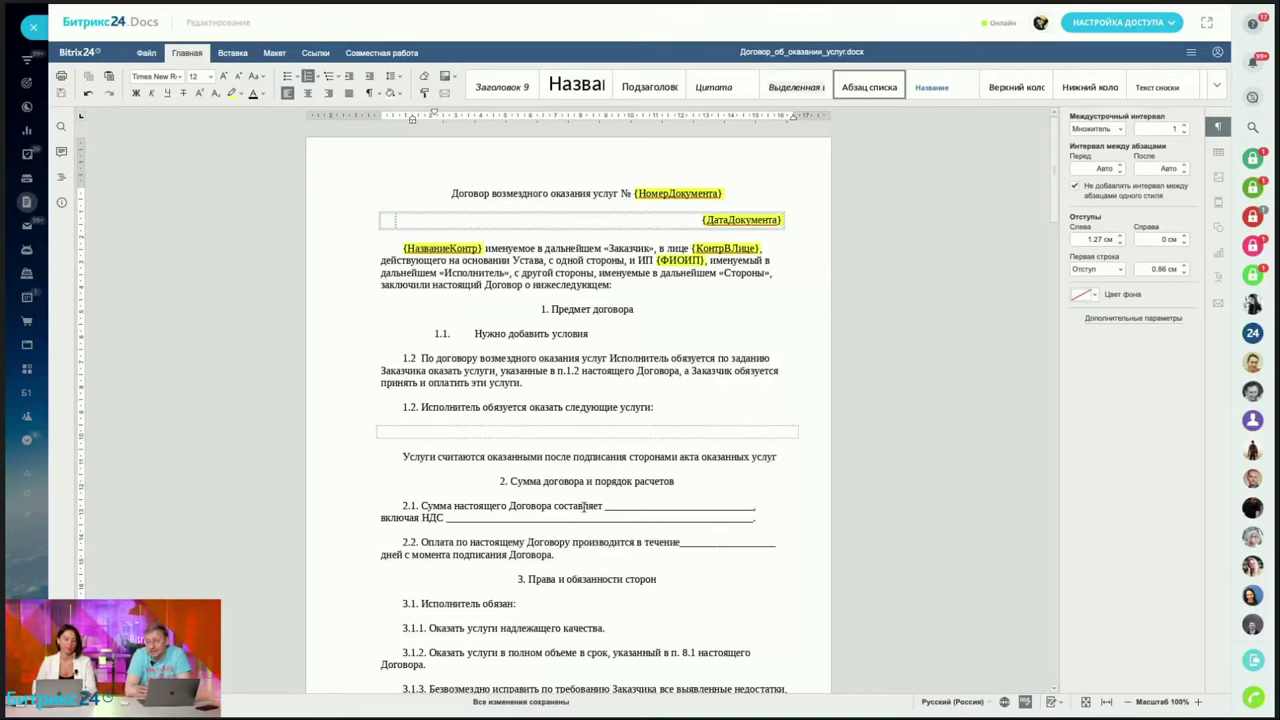
pyautogui.click(558, 377)
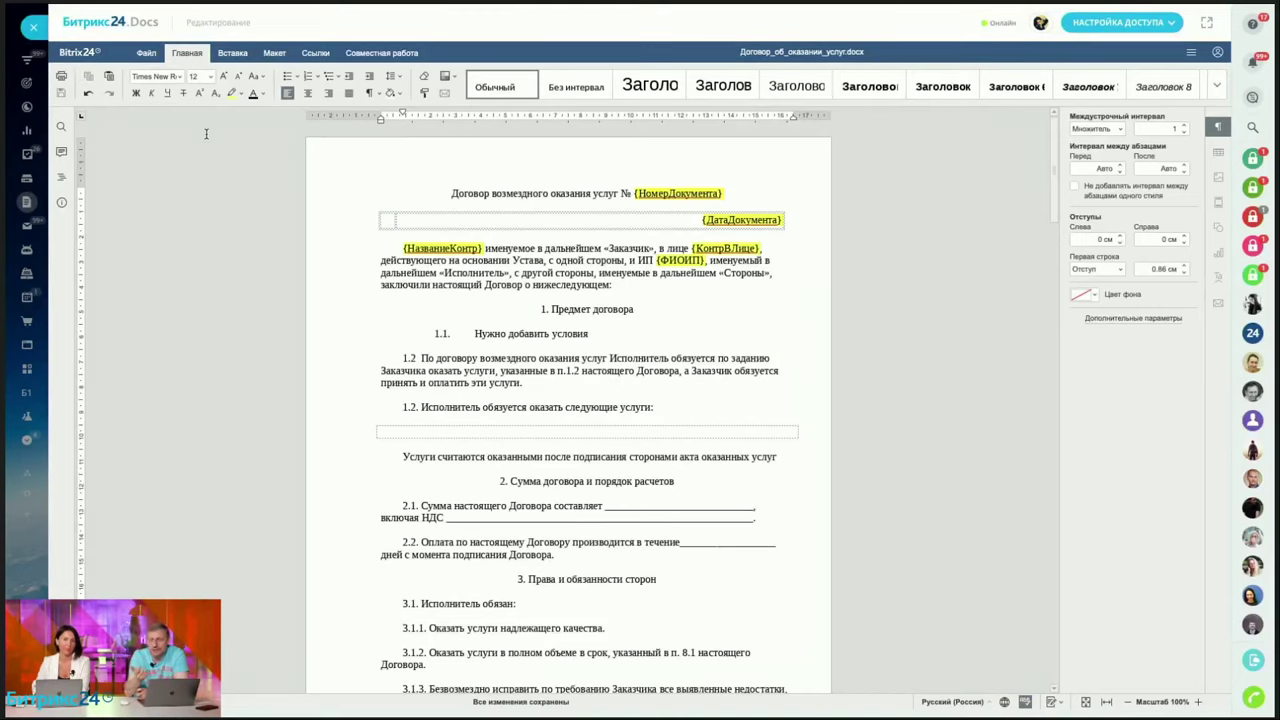
pyautogui.click(670, 287)
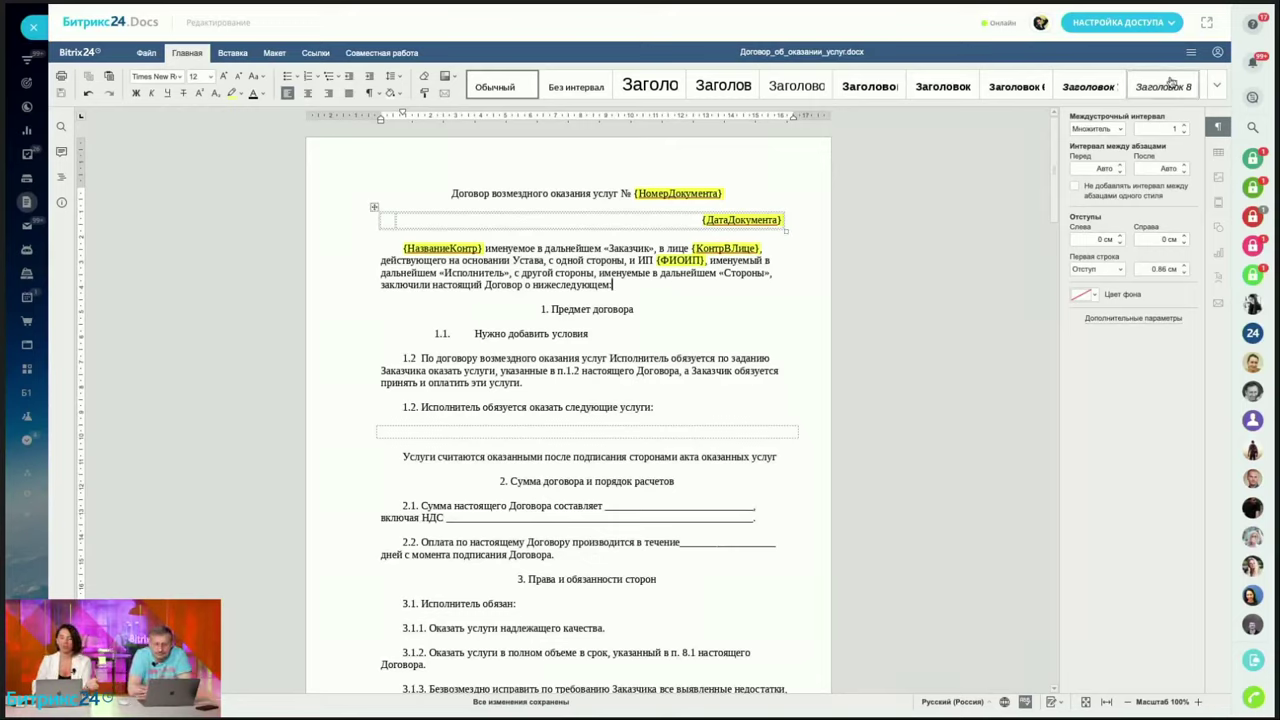
# Enable a public link to the contract with «разрешить редактировать документ» turned on, save its settings, and close the link dialog
pyautogui.click(1148, 31)
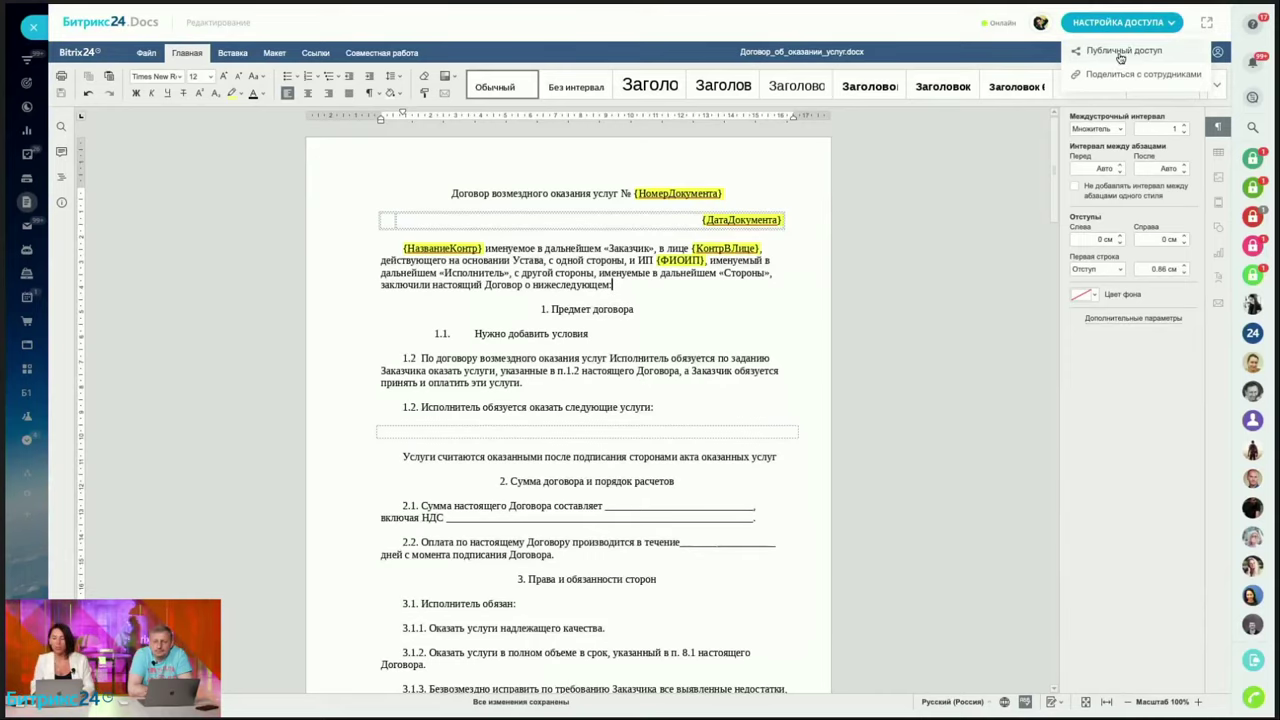
pyautogui.click(1126, 52)
pyautogui.click(540, 375)
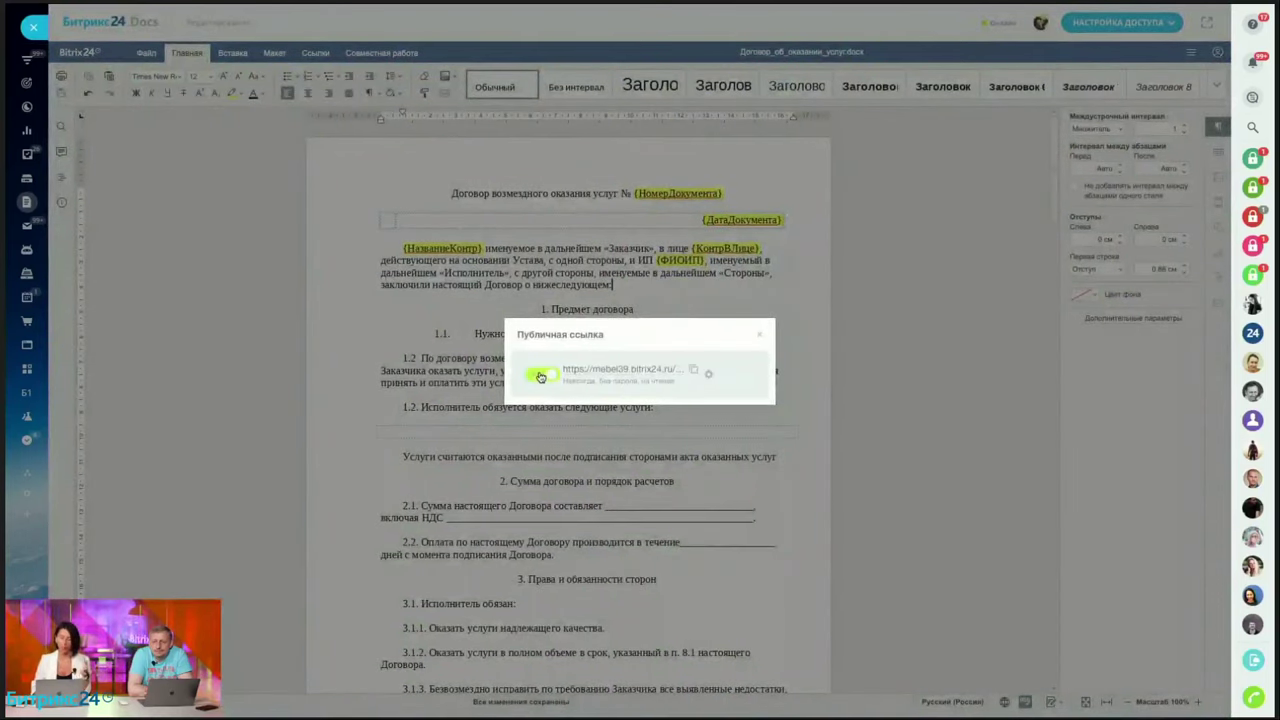
pyautogui.click(584, 389)
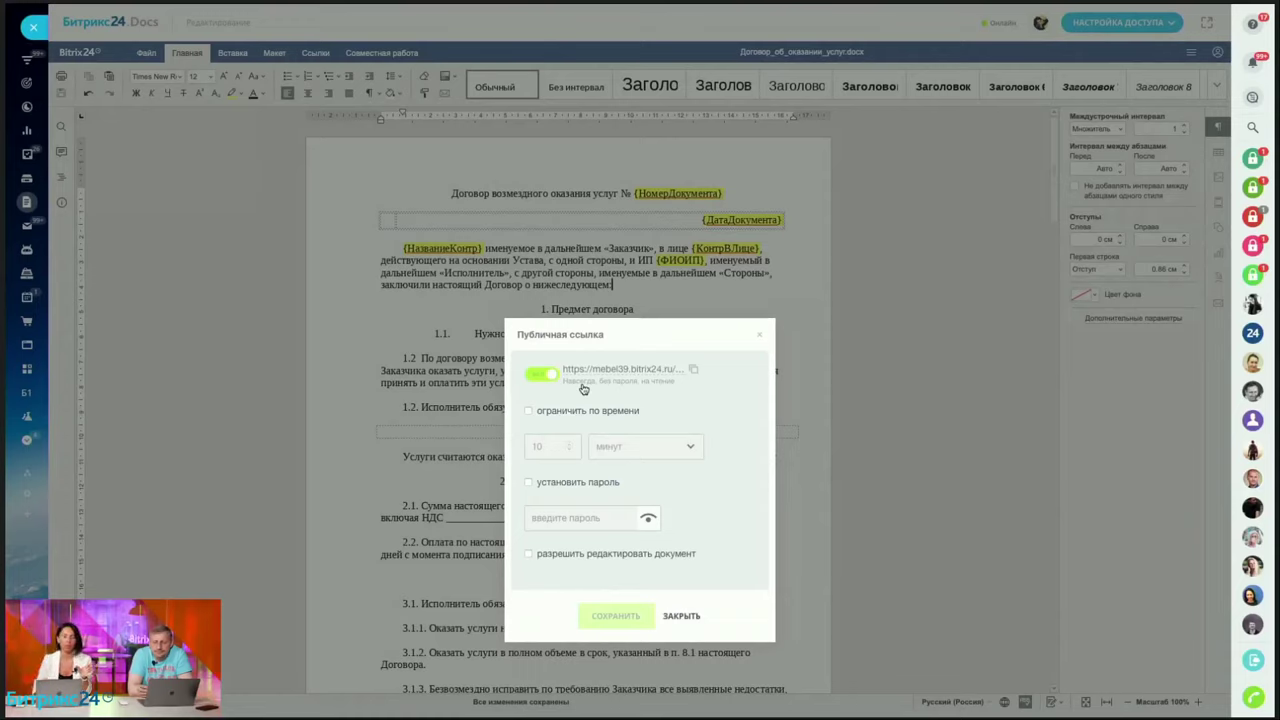
pyautogui.click(527, 555)
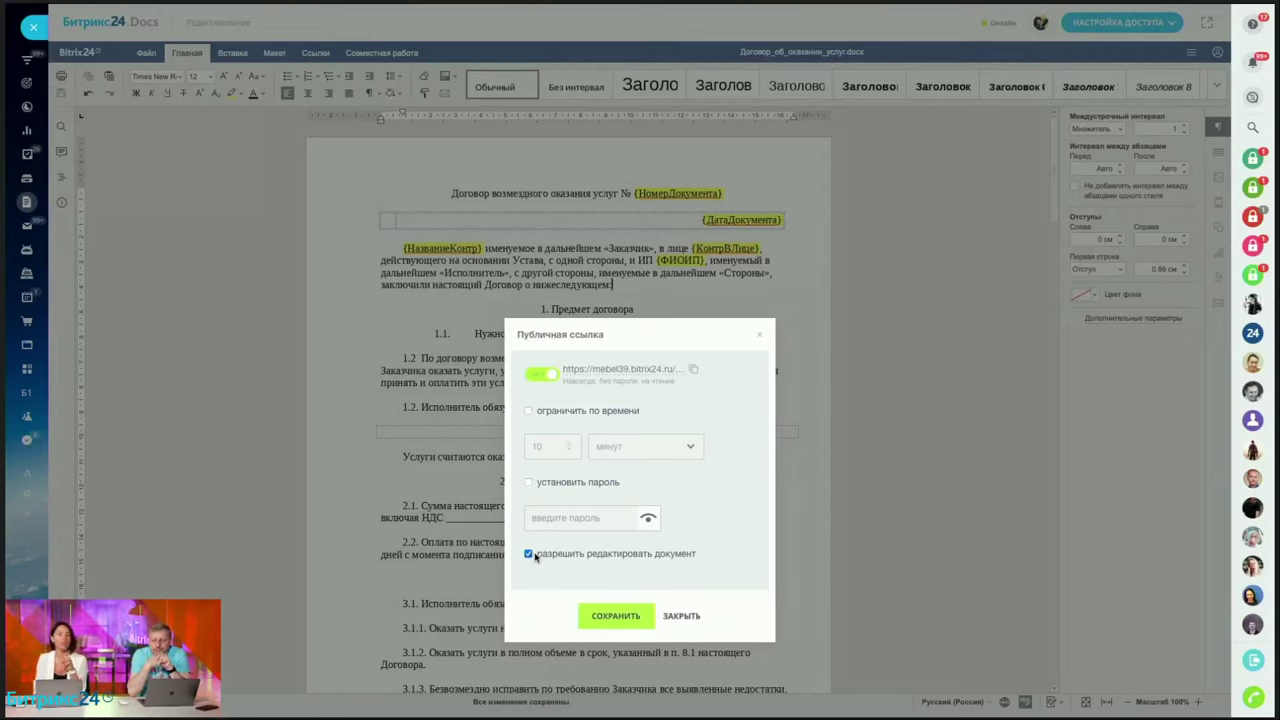
pyautogui.click(618, 618)
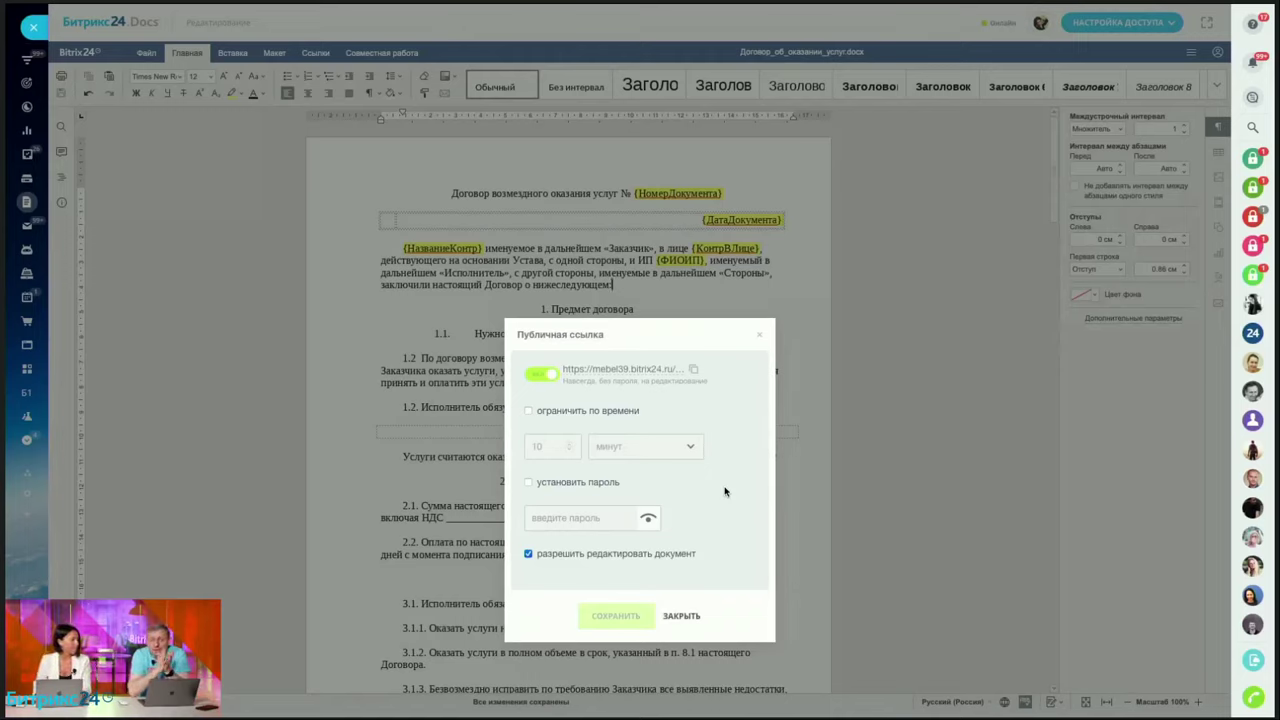
pyautogui.click(763, 339)
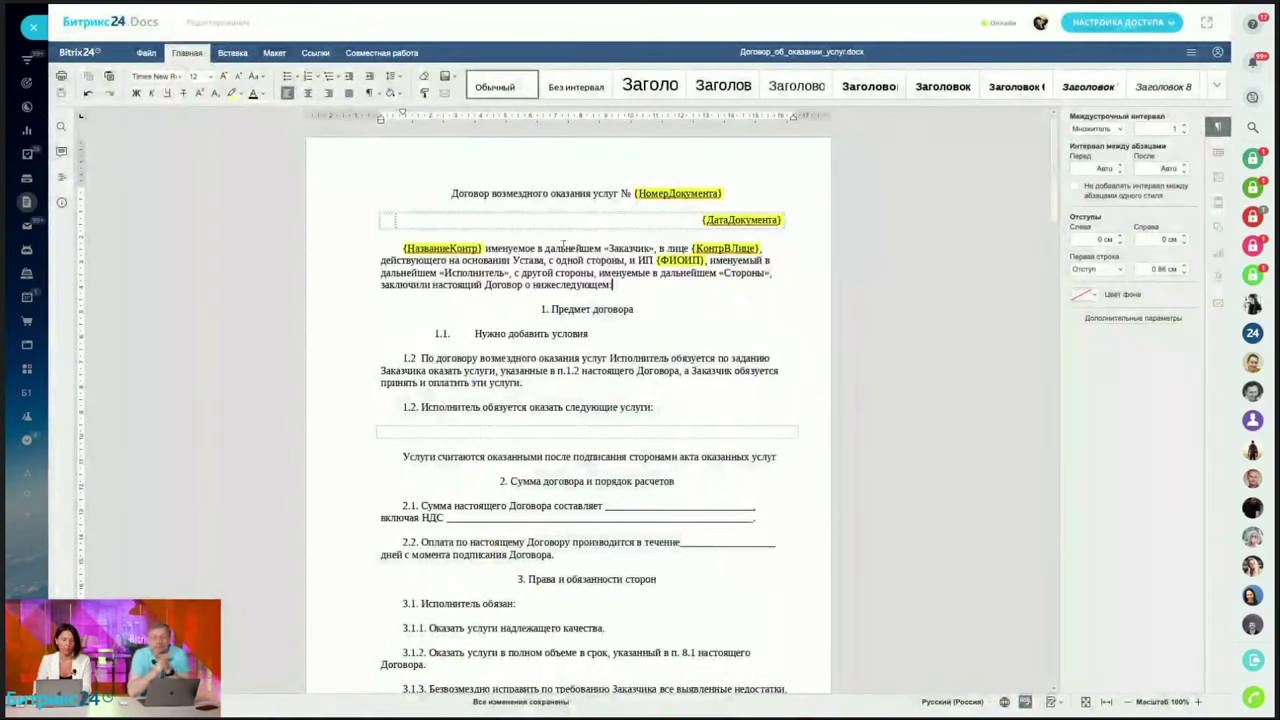
# Close the contract, open the spreadsheet «Cupcakes.xlsx» for viewing, and return to the documents list
pyautogui.click(33, 27)
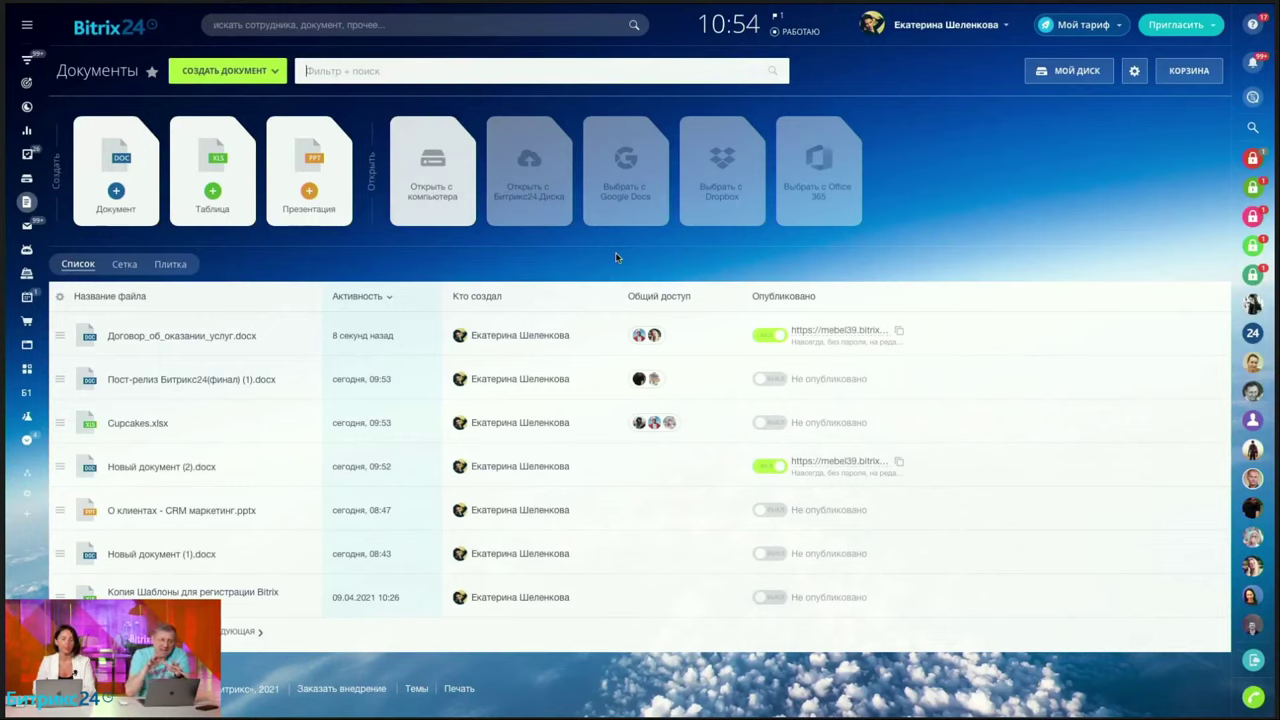
pyautogui.click(133, 424)
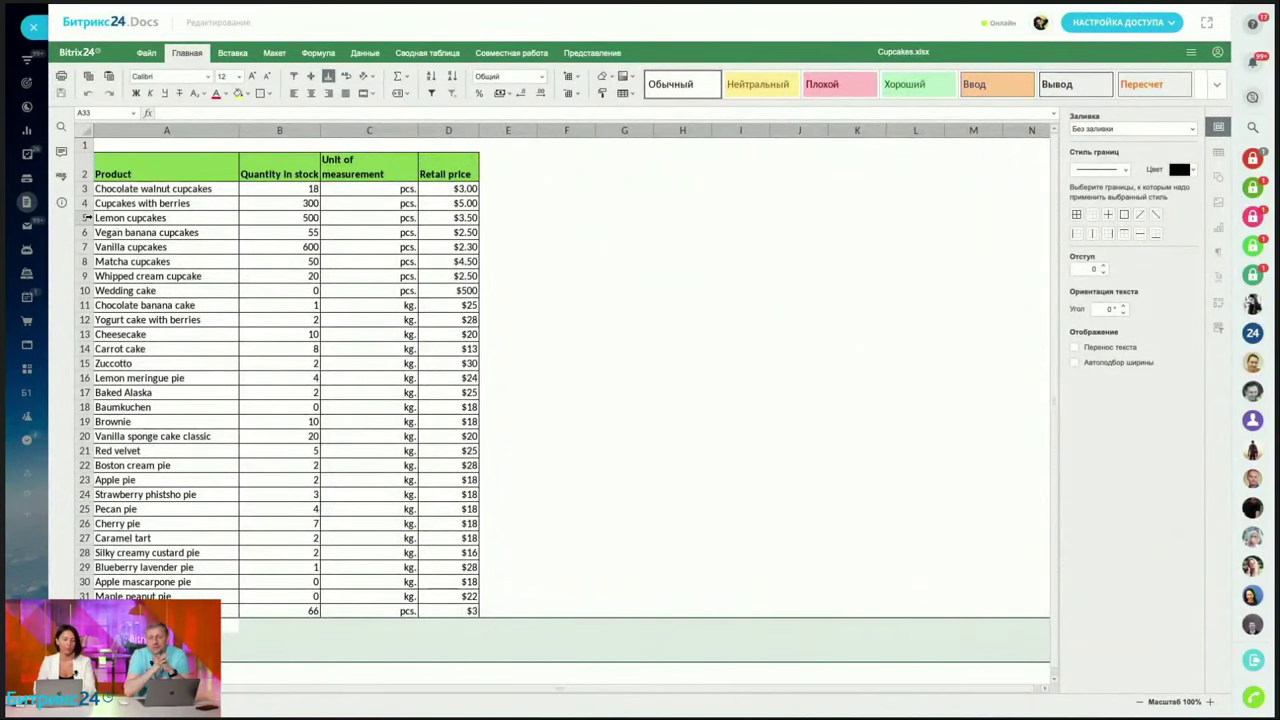
pyautogui.click(34, 28)
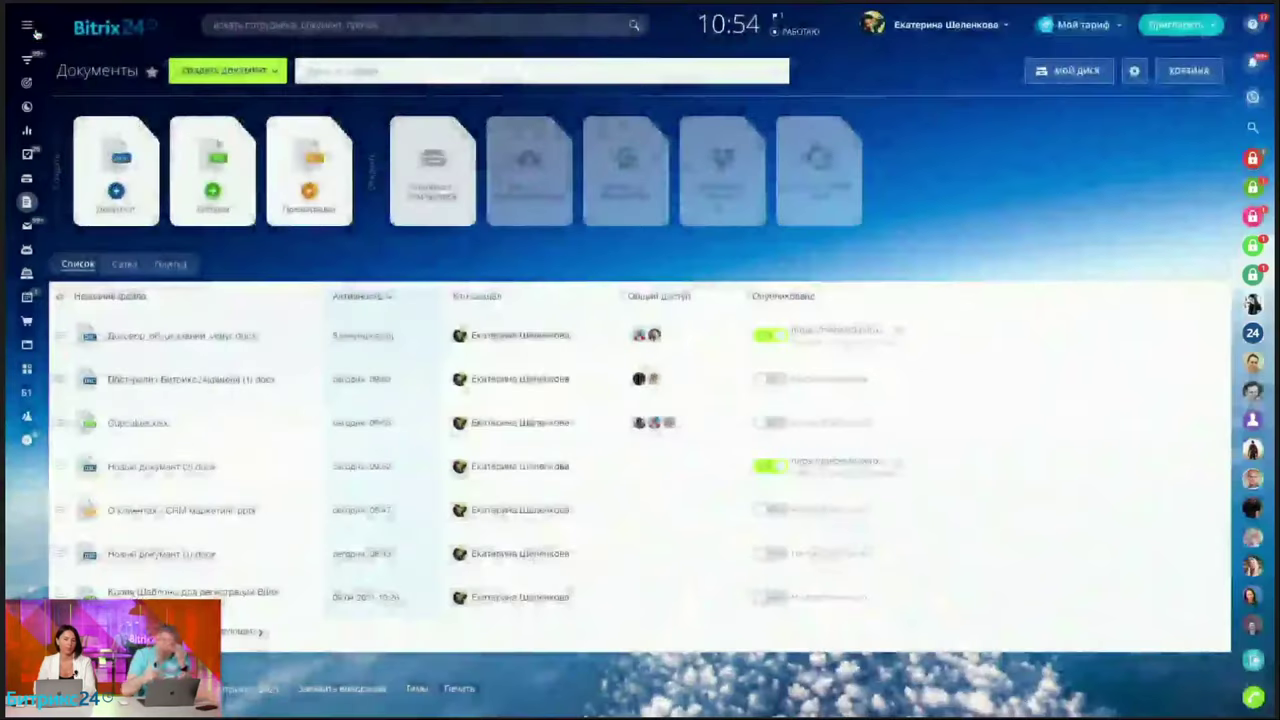